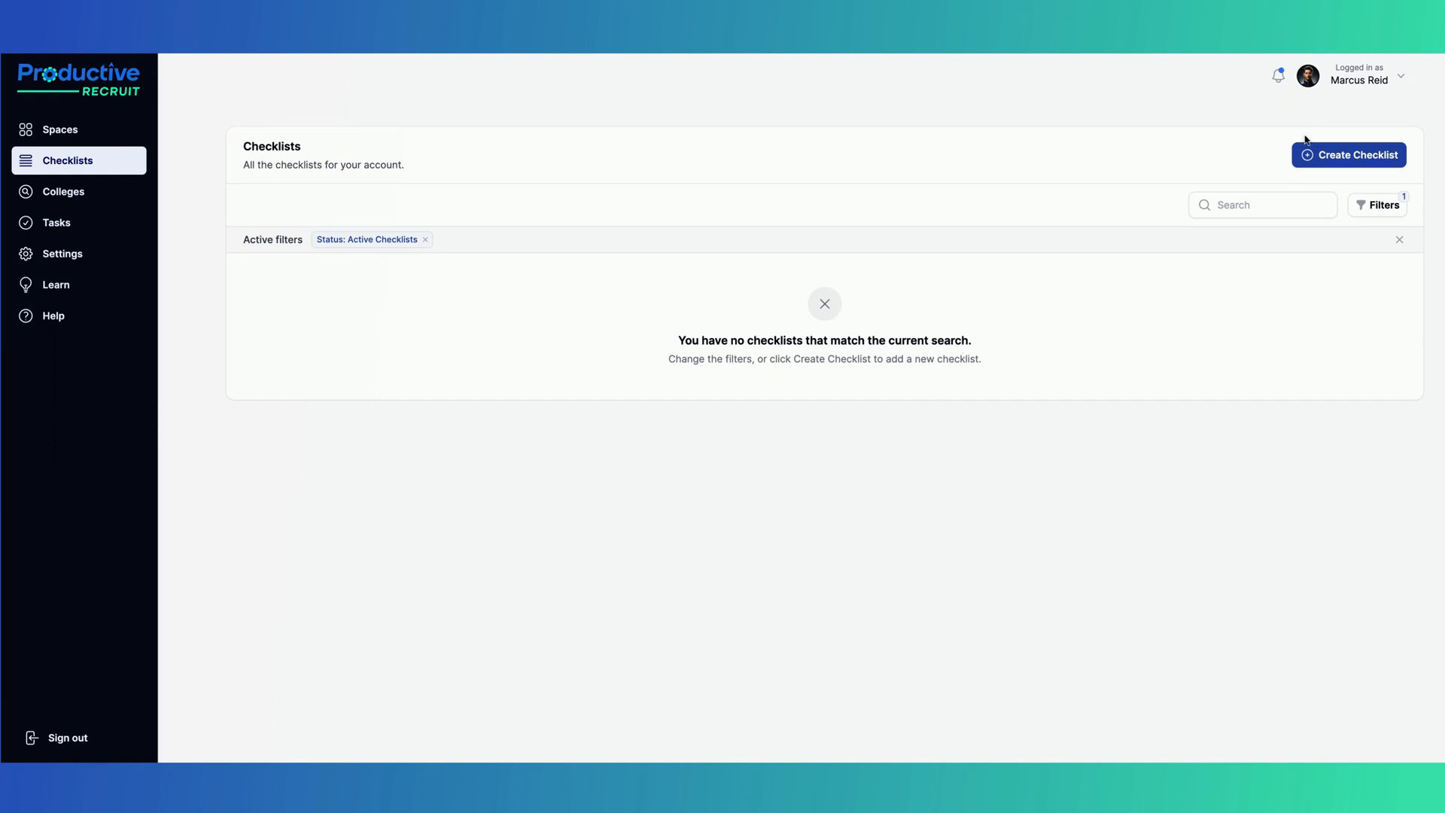
Start a new checklist named "Setup profile" and set its type to DRIP
{"action": "left_click", "coordinate": [1326, 163]}
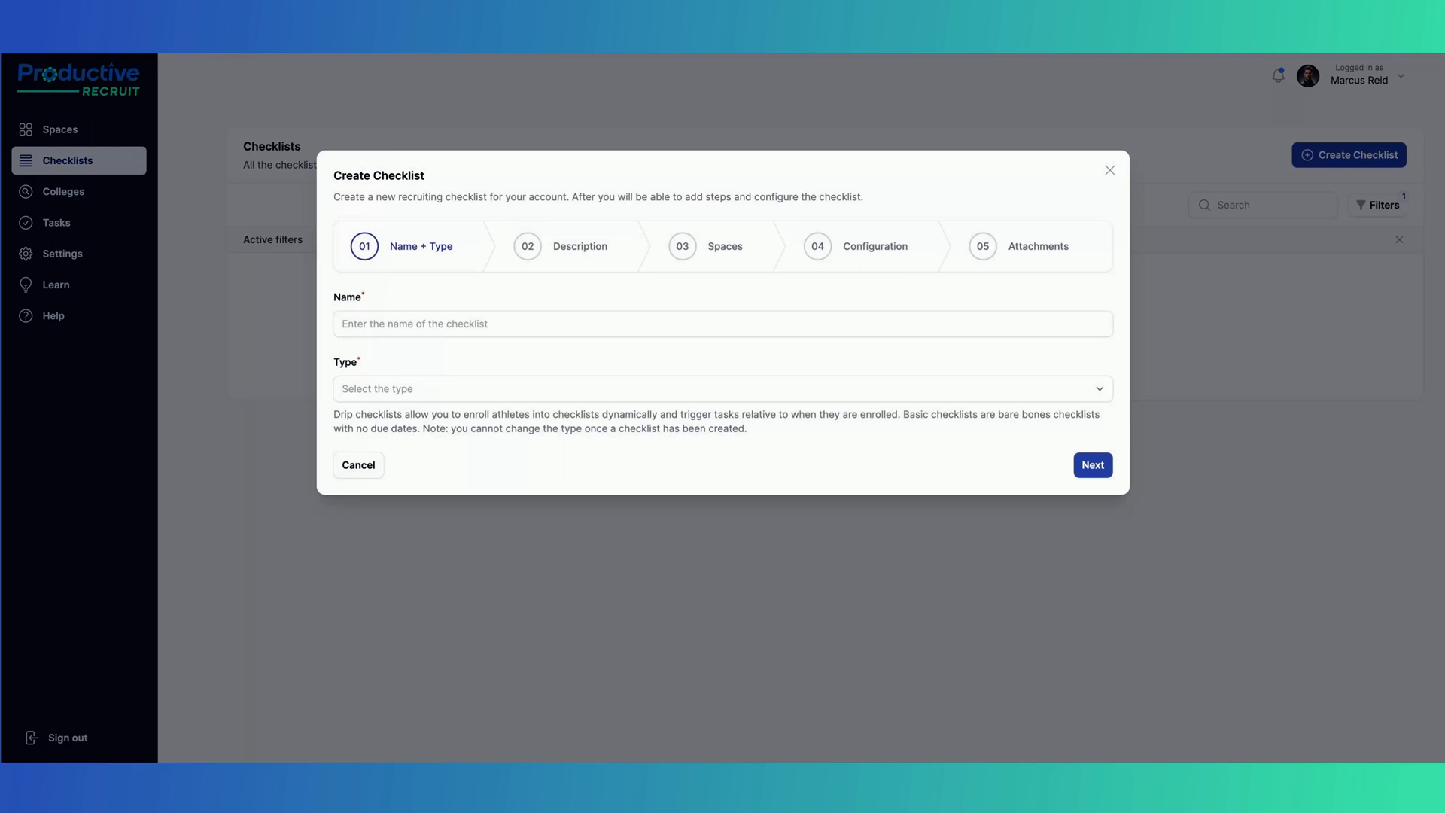
{"action": "left_click", "coordinate": [403, 323]}
{"action": "type", "text": "Setup pr"}
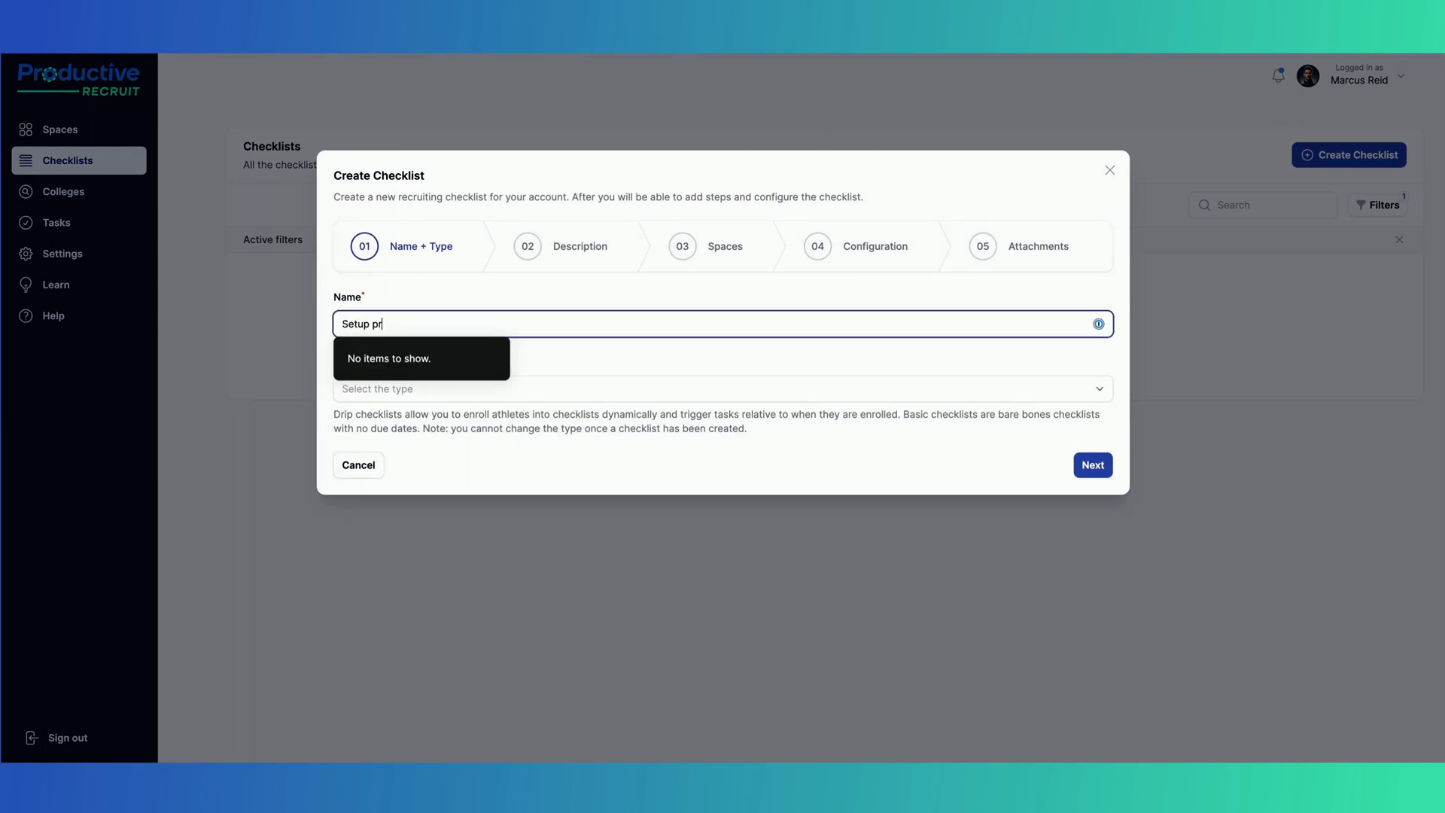
{"action": "type", "text": "ofile"}
{"action": "left_click", "coordinate": [471, 397]}
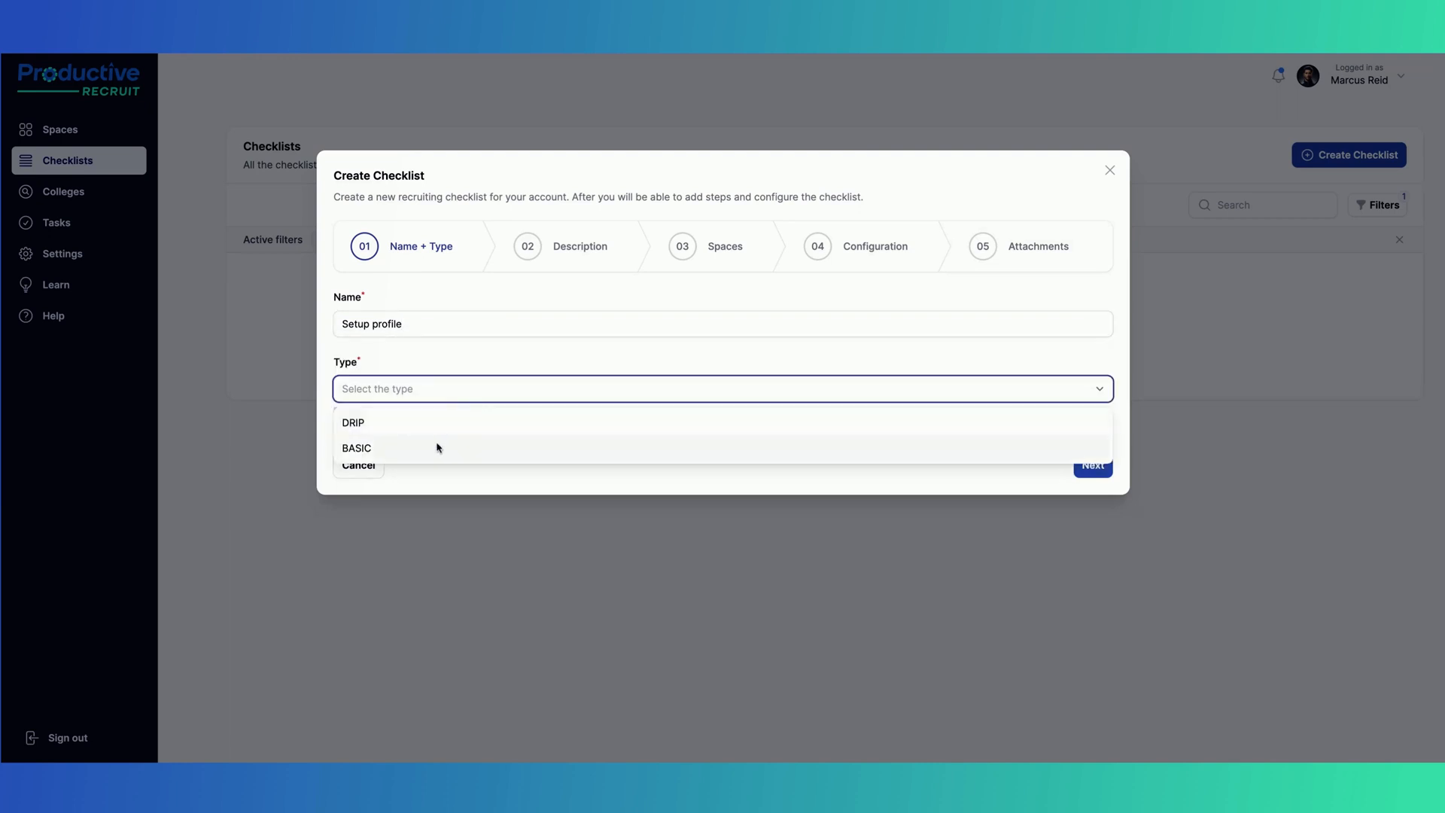
{"action": "left_click", "coordinate": [438, 422]}
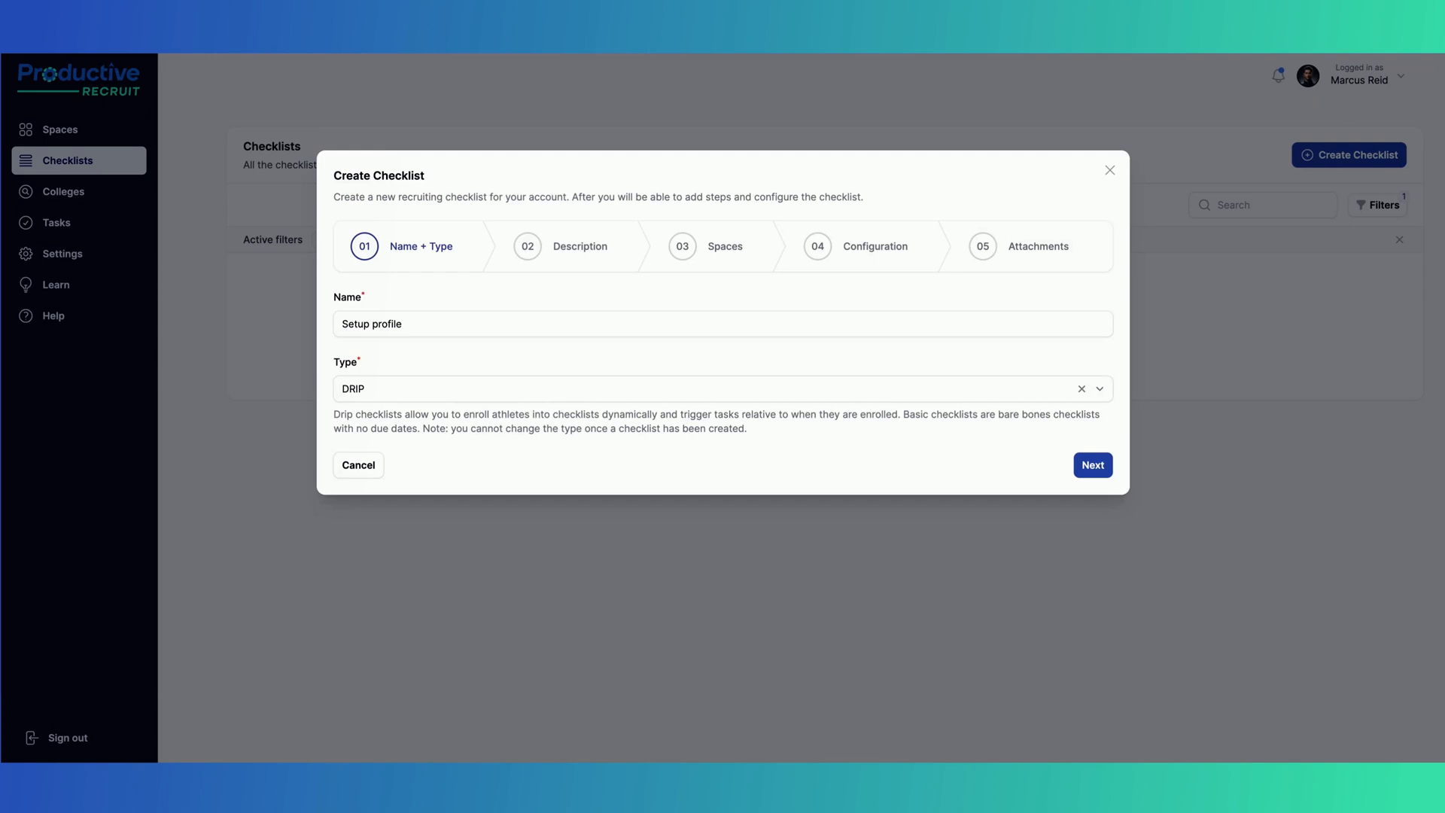
{"action": "left_click", "coordinate": [655, 393]}
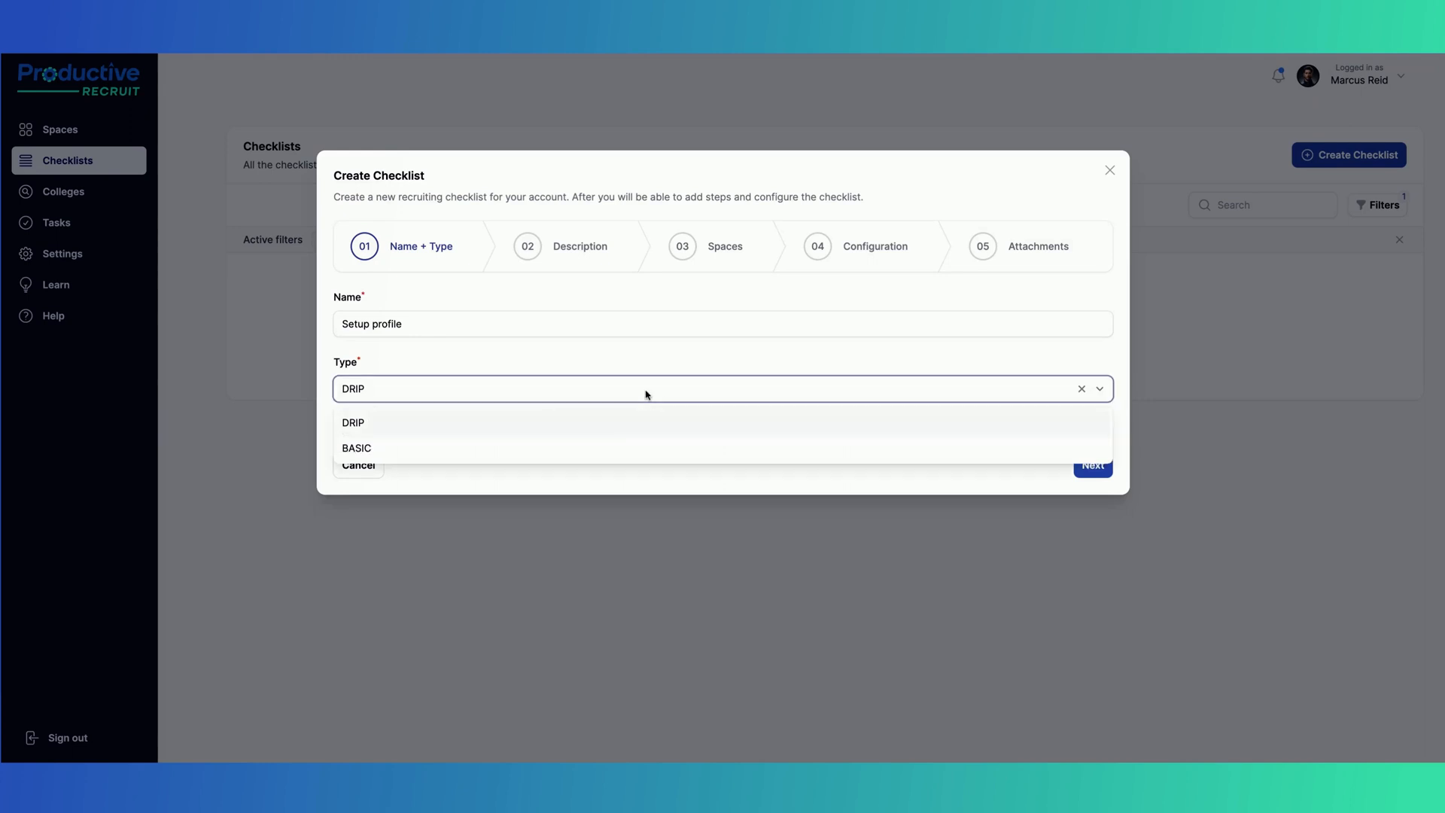
{"action": "left_click", "coordinate": [557, 445]}
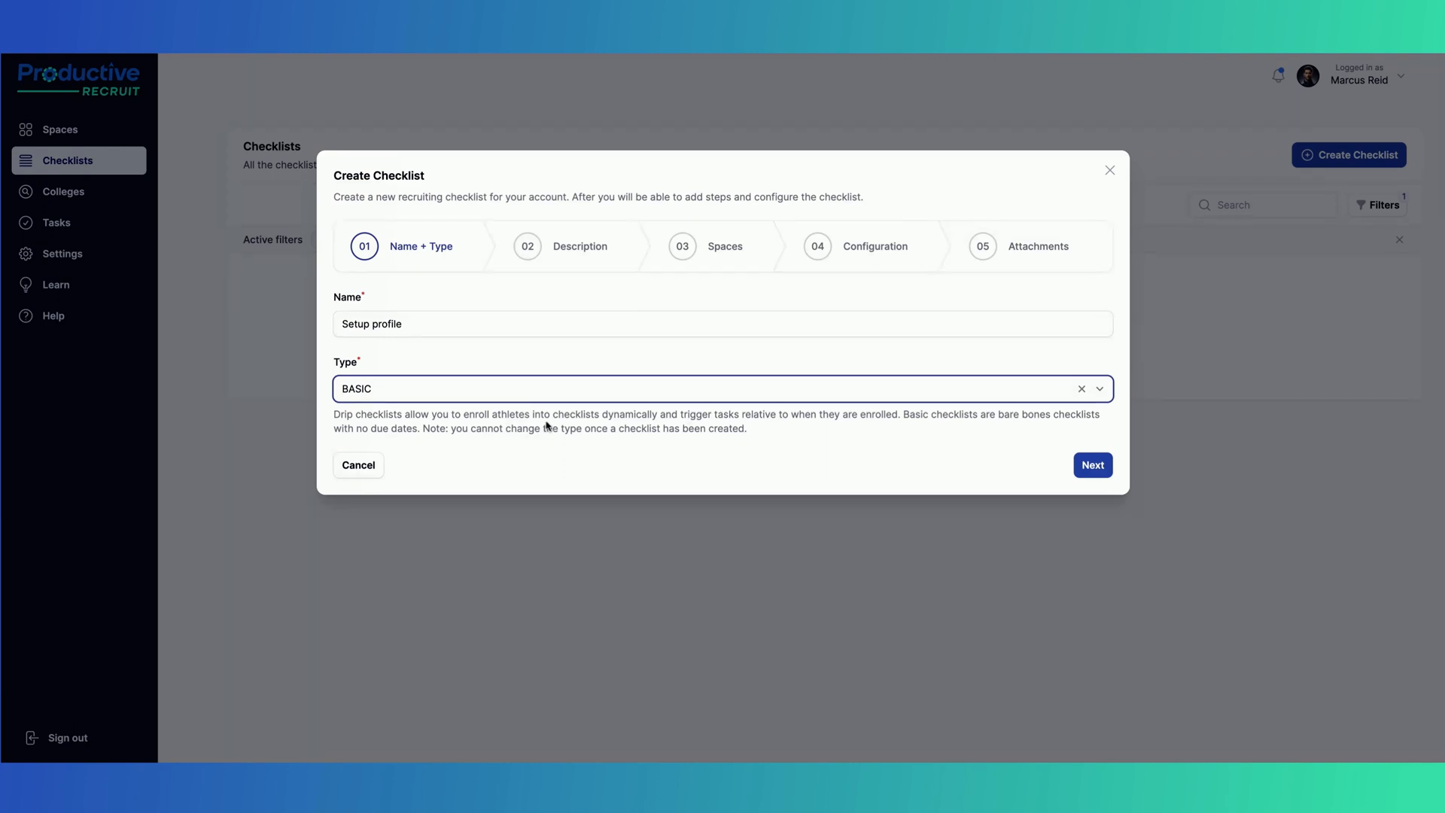
{"action": "left_click", "coordinate": [548, 392]}
{"action": "left_click", "coordinate": [519, 419]}
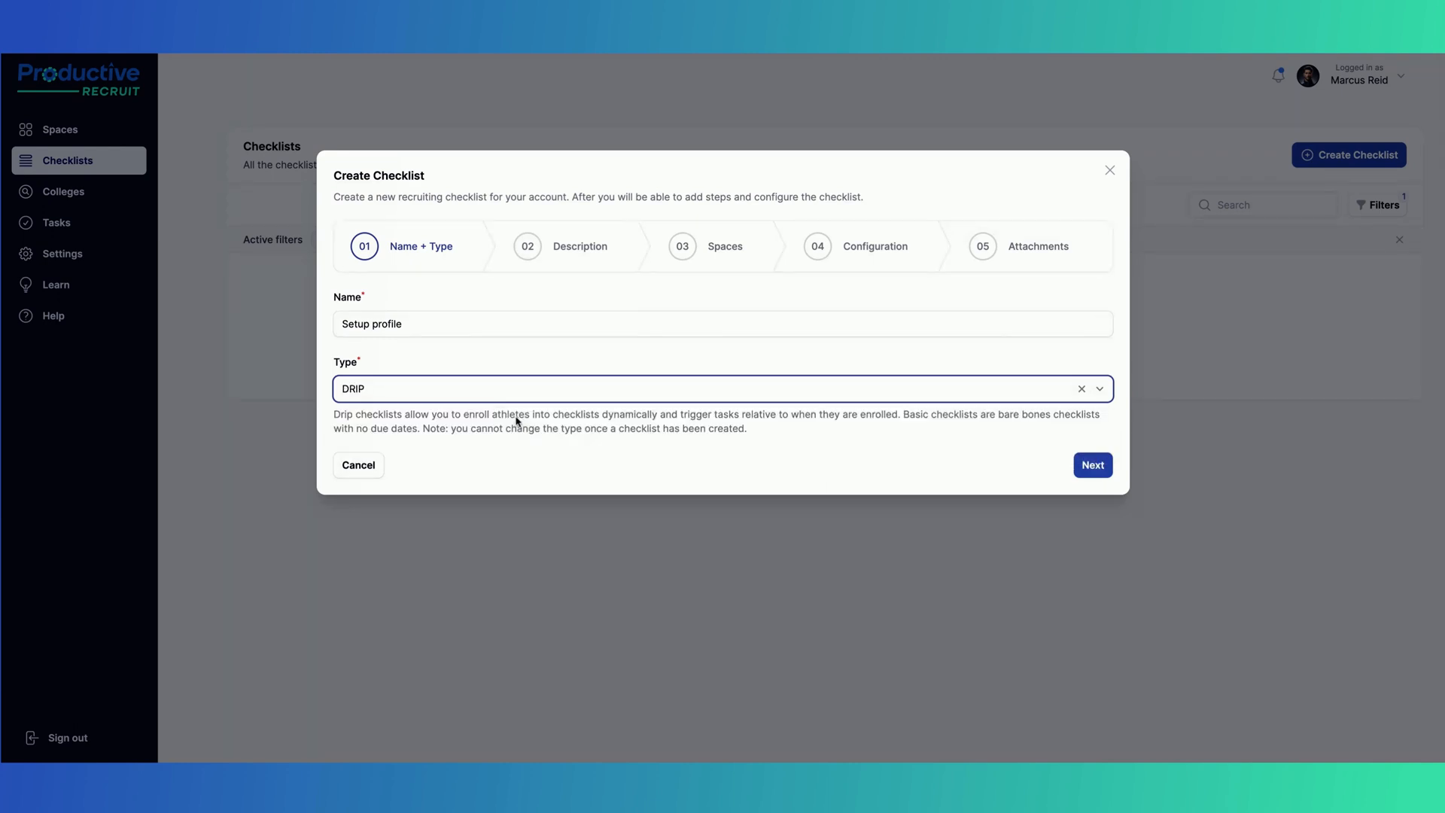
Leave the checklist's description empty and make the checklist available in all spaces
{"action": "left_click", "coordinate": [1093, 465]}
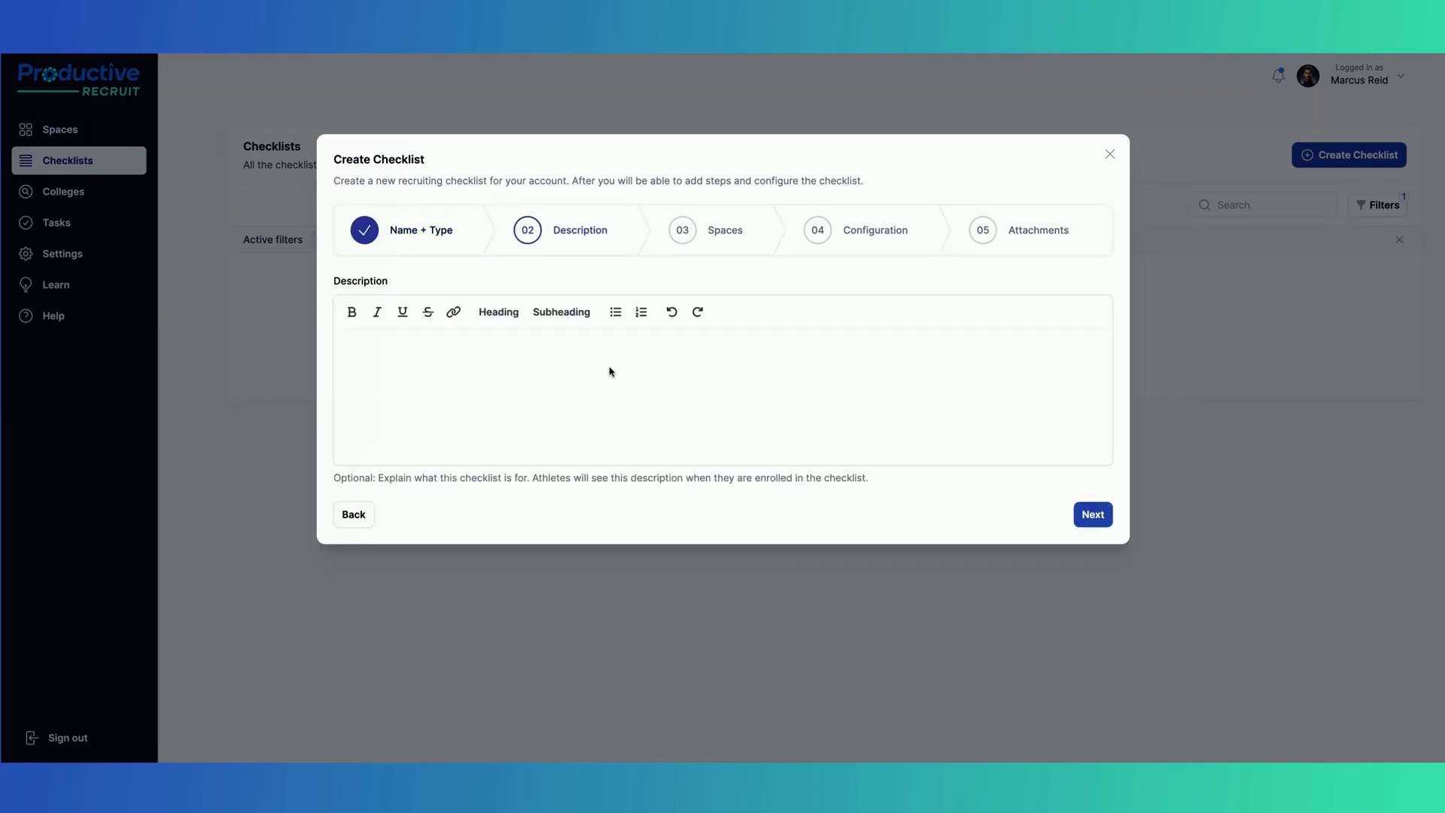
{"action": "left_click", "coordinate": [613, 371]}
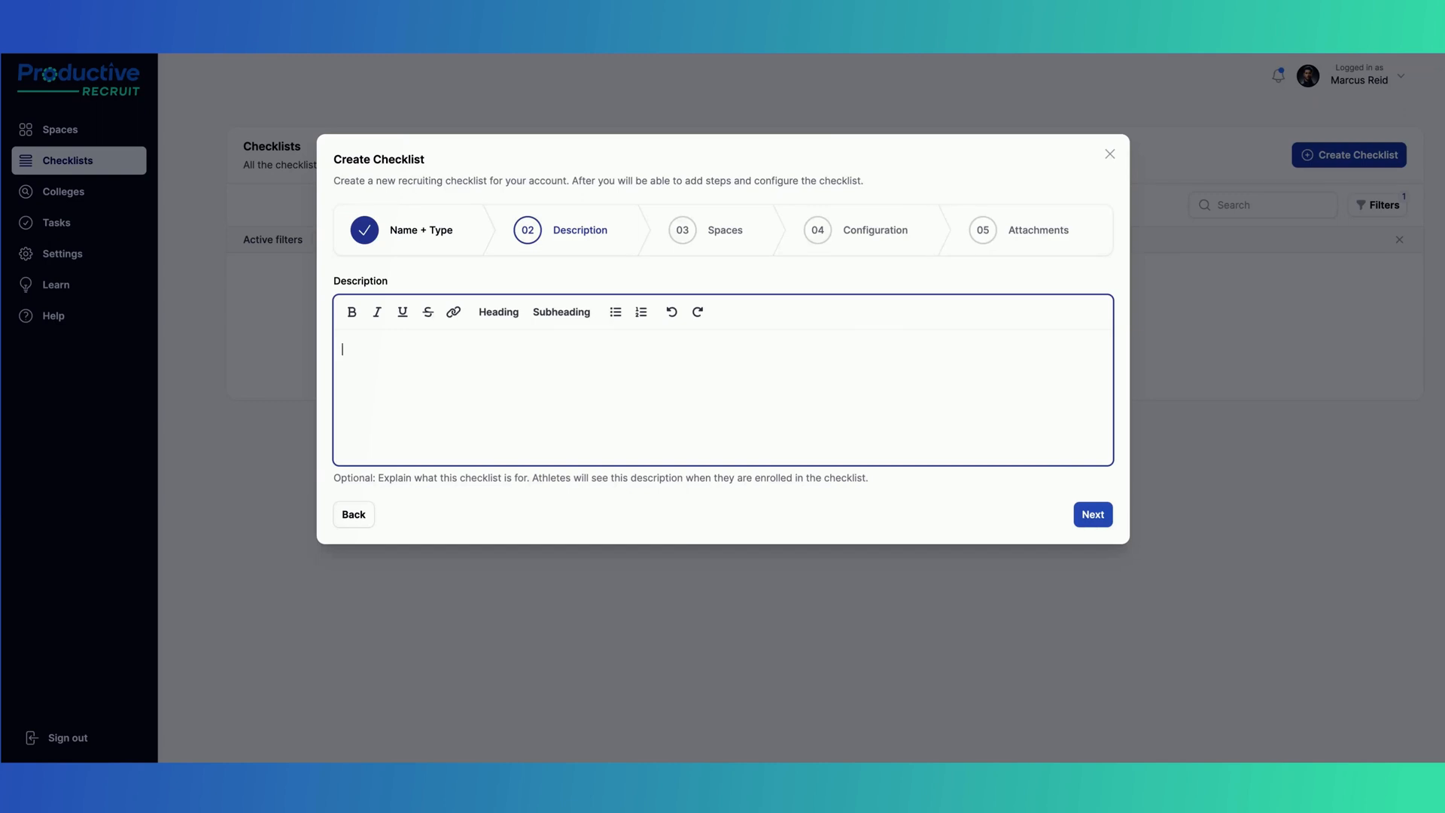
{"action": "left_click", "coordinate": [1092, 513]}
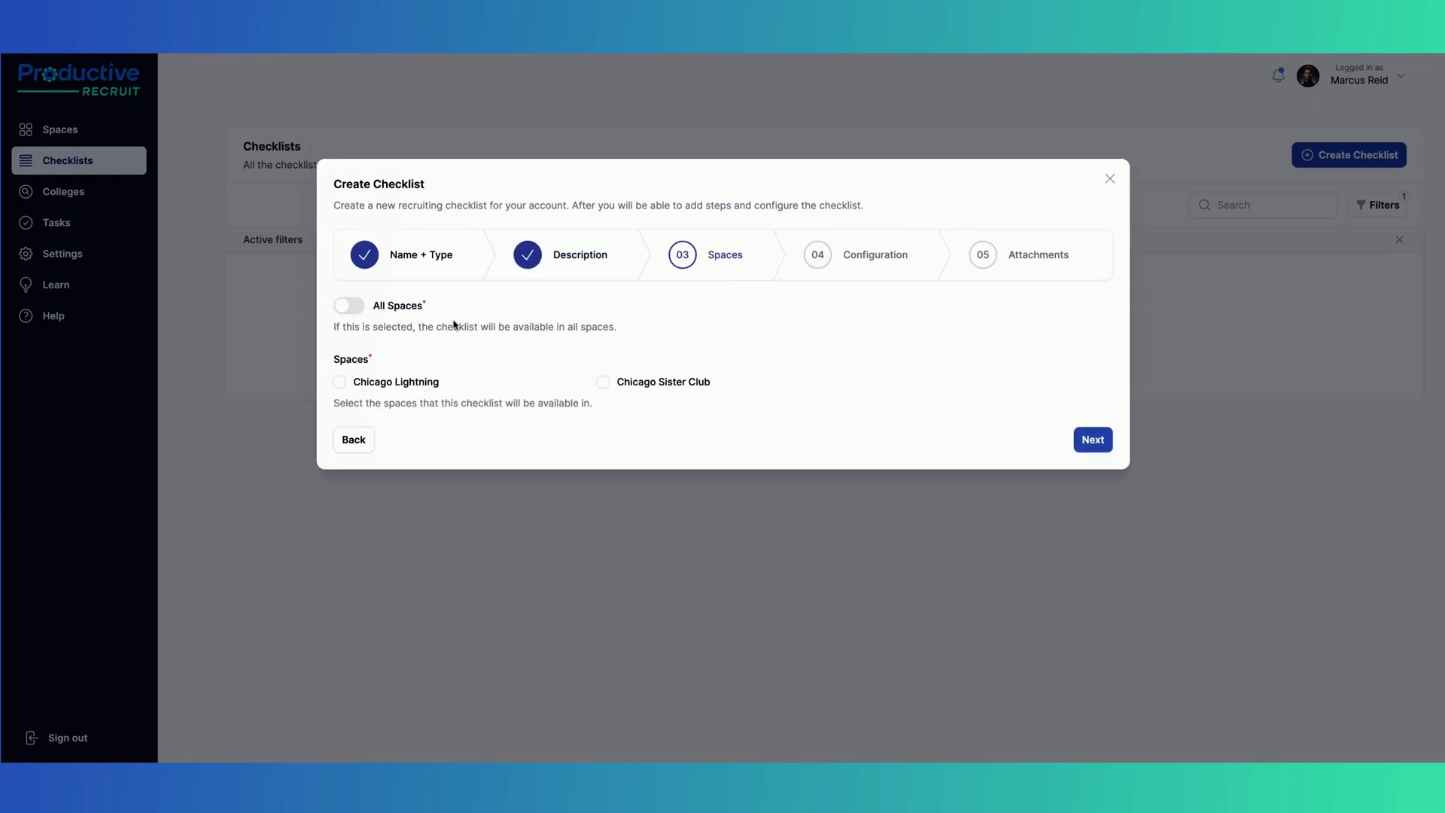
{"action": "left_click", "coordinate": [355, 306]}
{"action": "left_click", "coordinate": [355, 324]}
{"action": "left_click", "coordinate": [343, 309]}
{"action": "left_click", "coordinate": [1092, 384]}
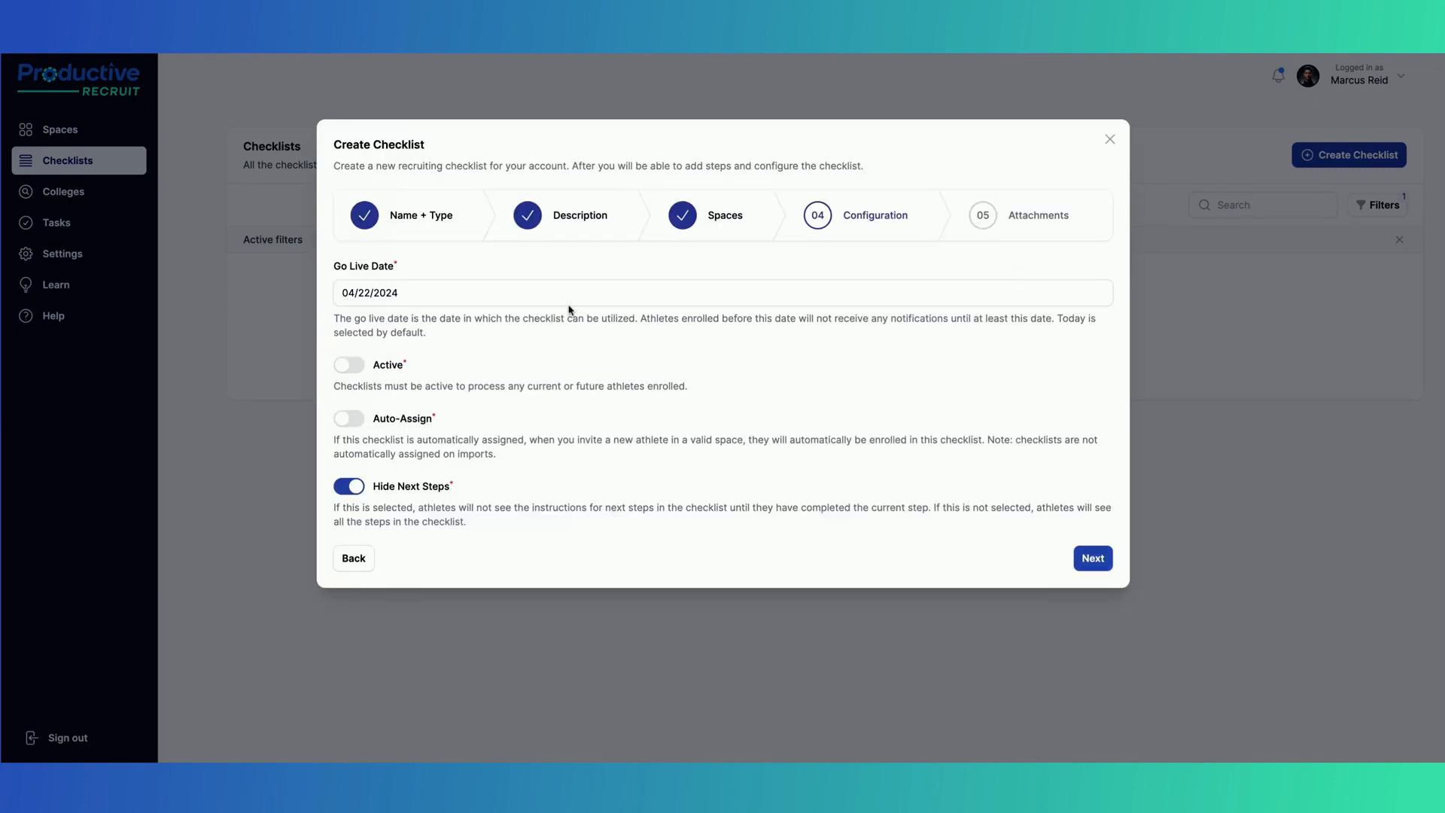
Choose 04/22/2024 as the checklist's go live date
{"action": "left_click", "coordinate": [512, 294]}
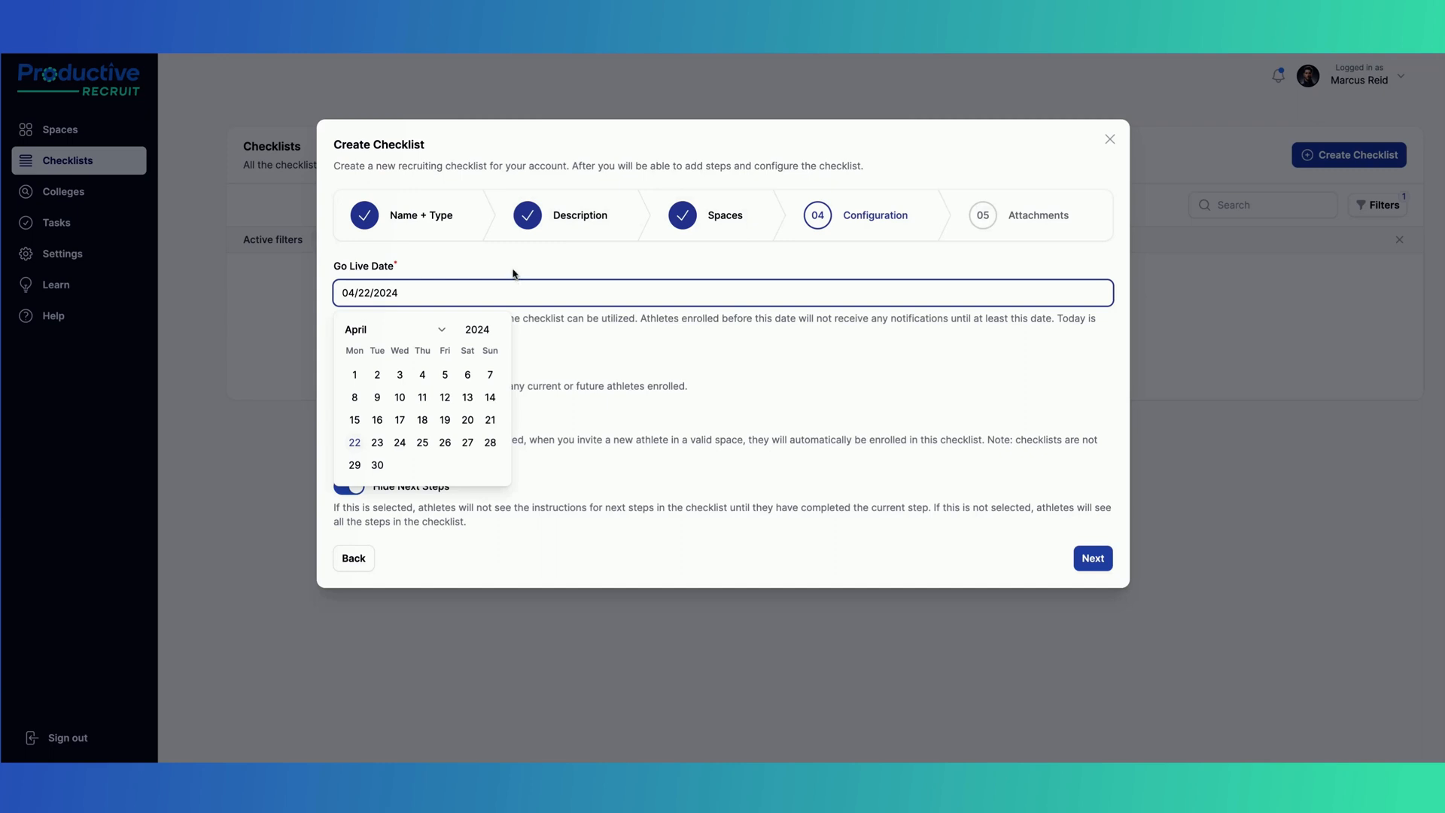
{"action": "left_click", "coordinate": [352, 440]}
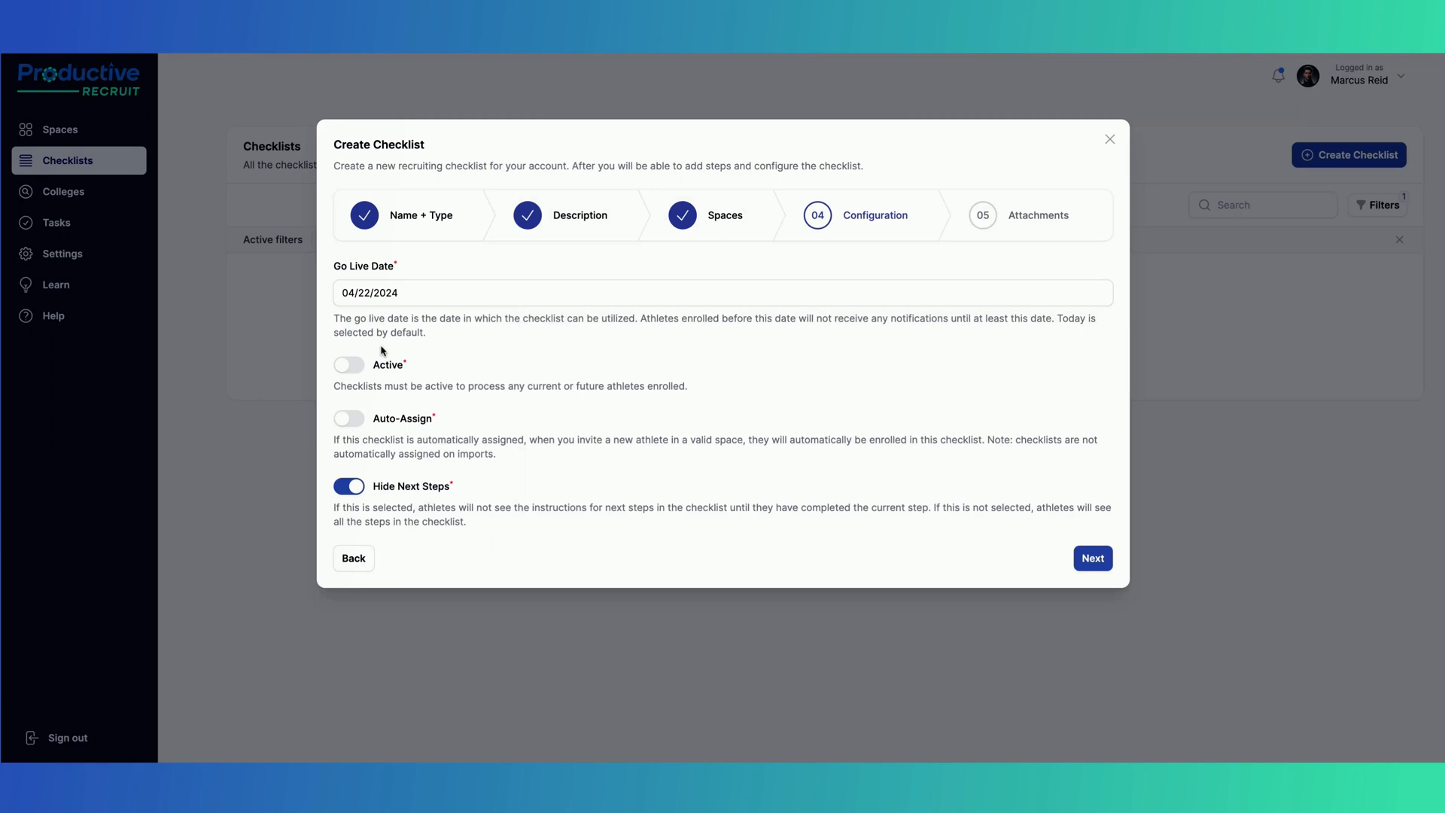
{"action": "left_click", "coordinate": [401, 283]}
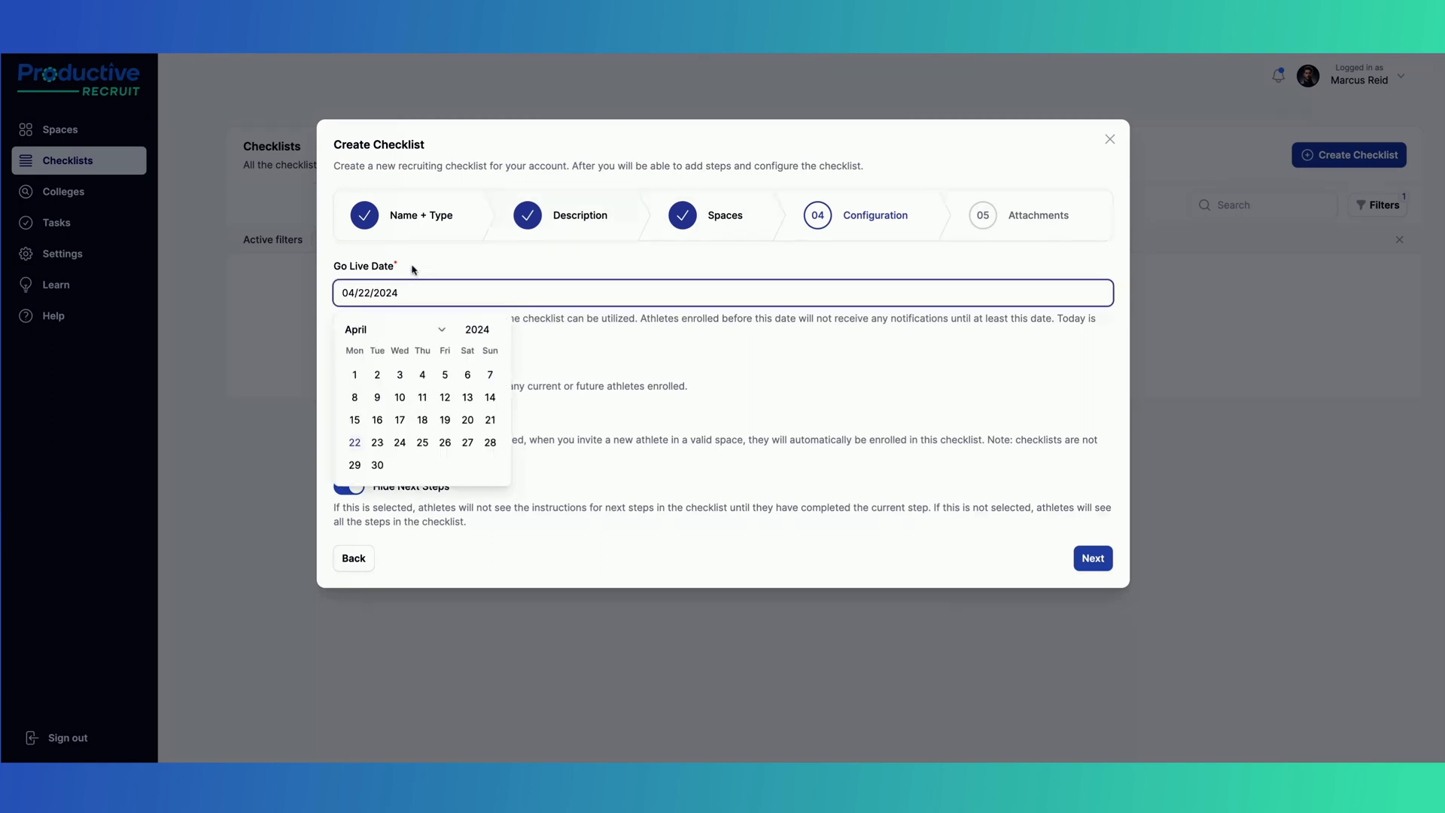
{"action": "left_click", "coordinate": [414, 268]}
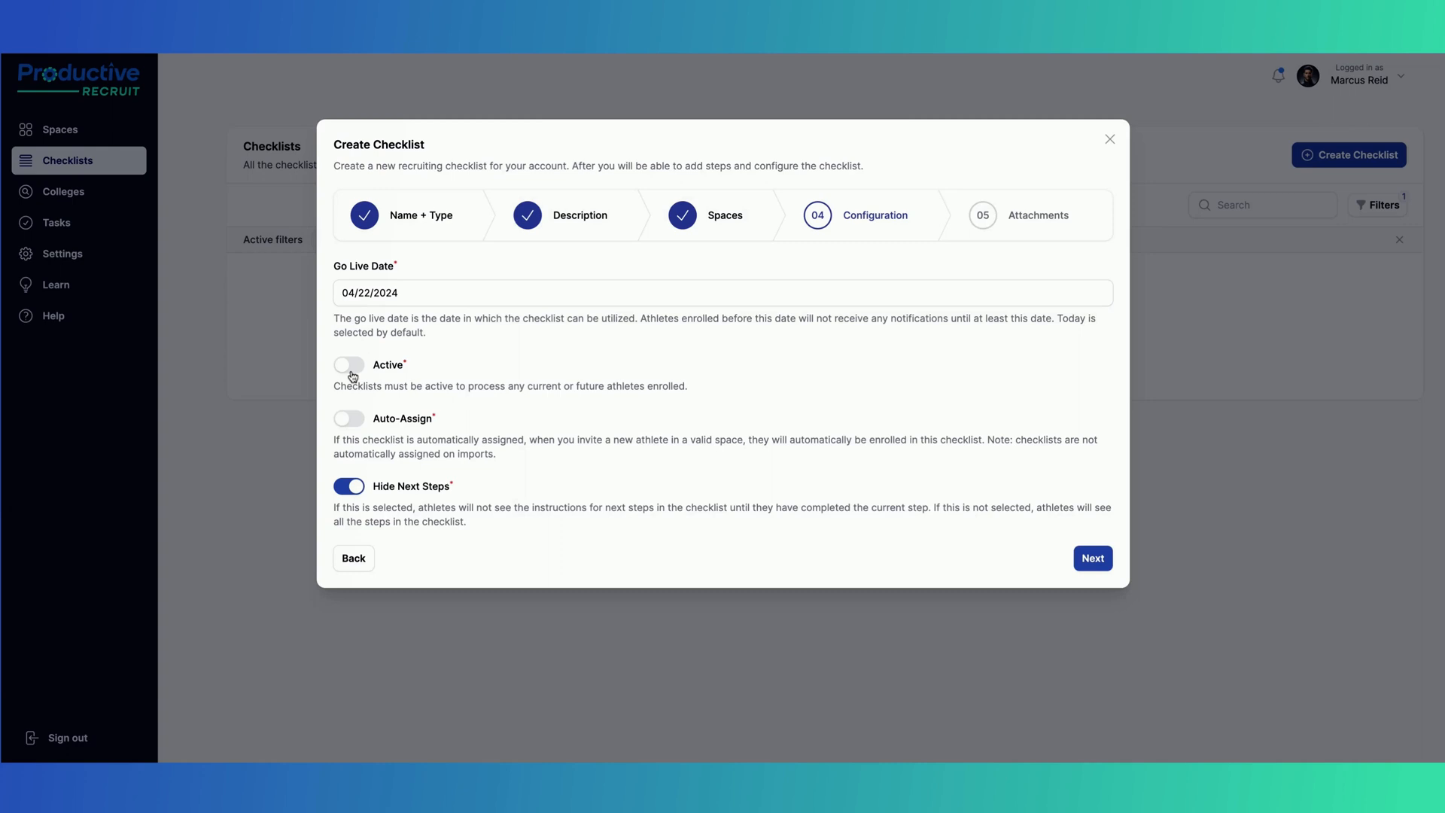
Turn on Active and Auto-Assign for the checklist and submit it without attachments
{"action": "left_click", "coordinate": [352, 375]}
{"action": "left_click", "coordinate": [342, 421]}
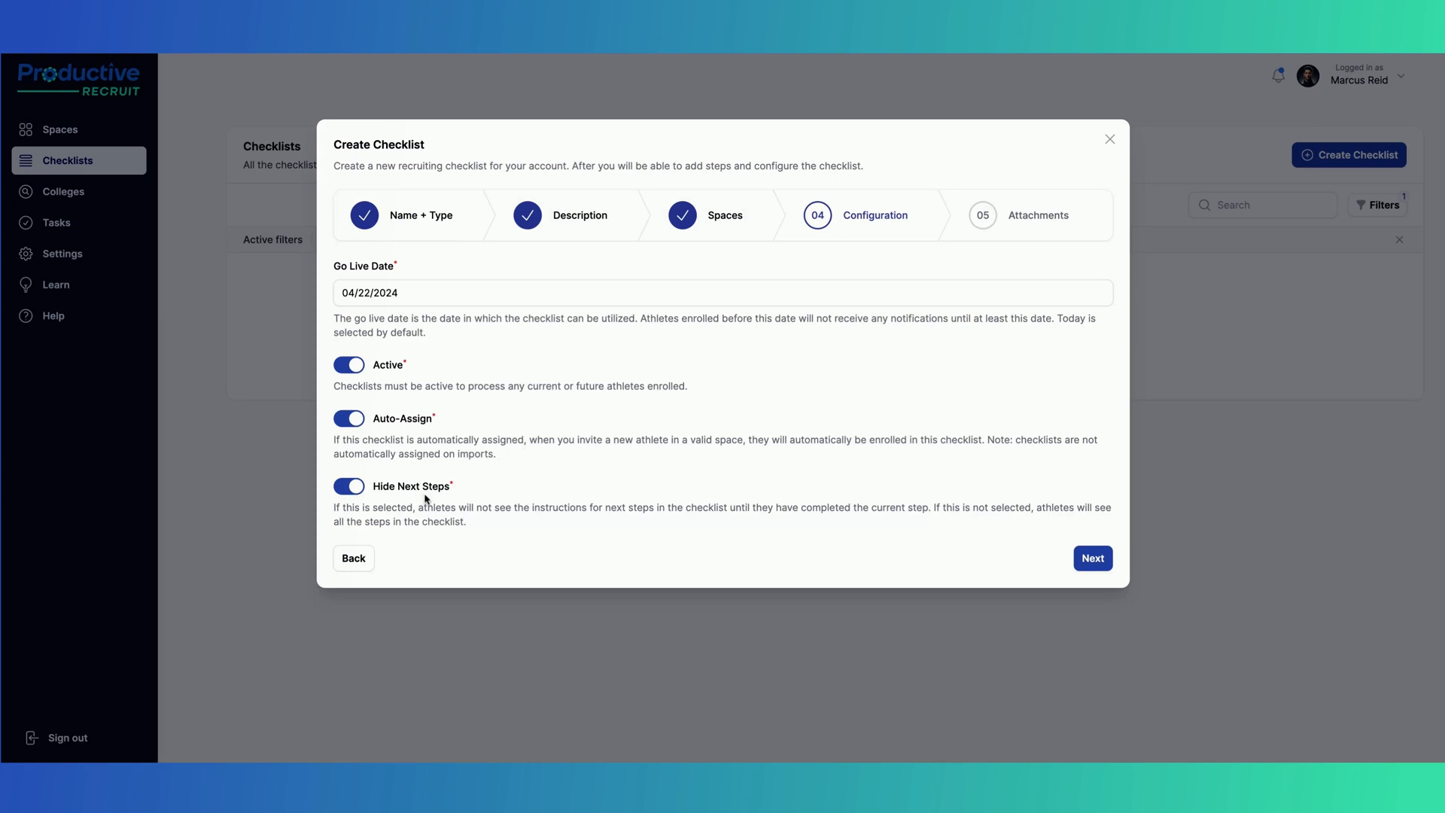
{"action": "left_click", "coordinate": [1093, 561]}
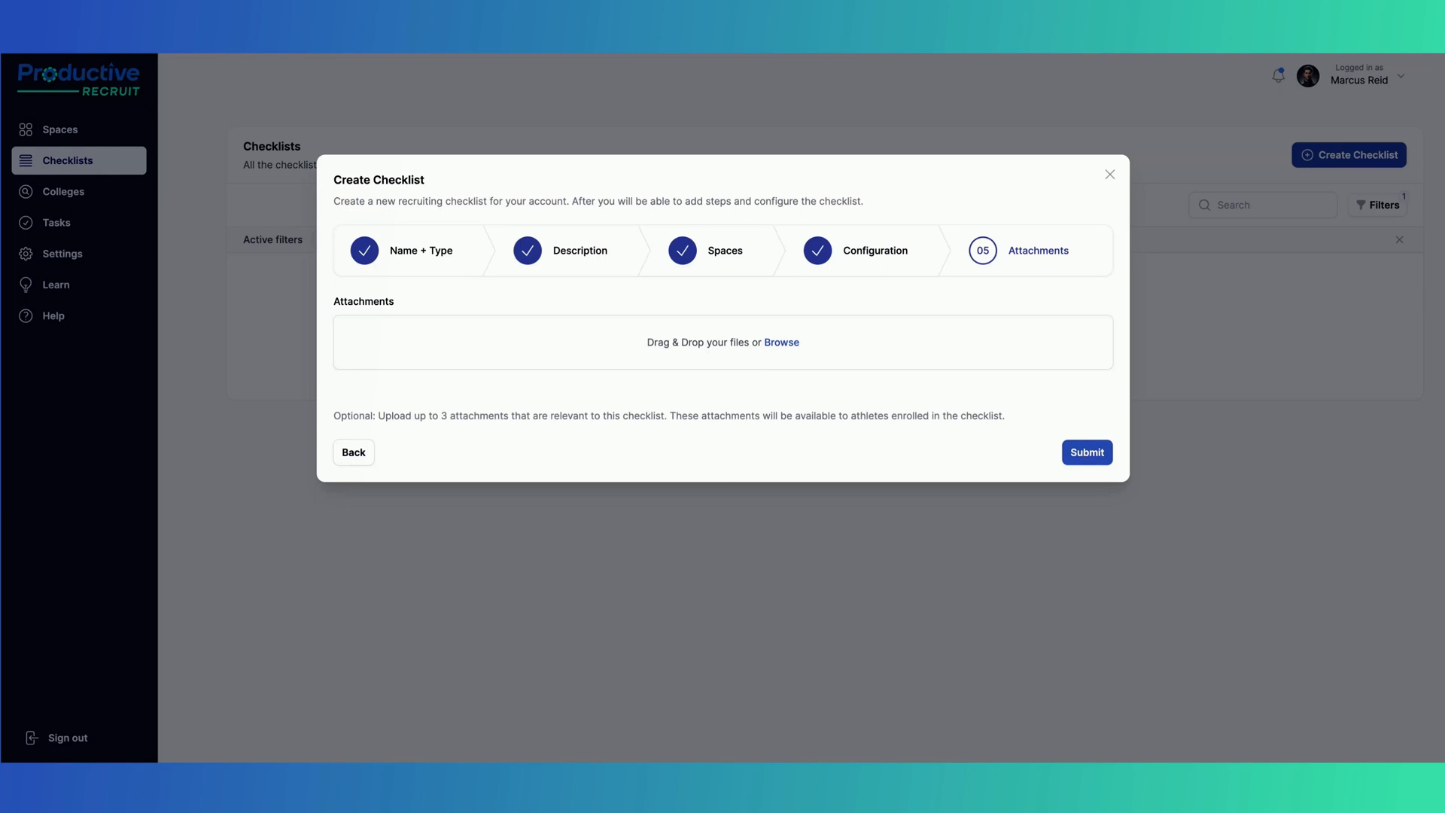
{"action": "left_click", "coordinate": [1086, 453]}
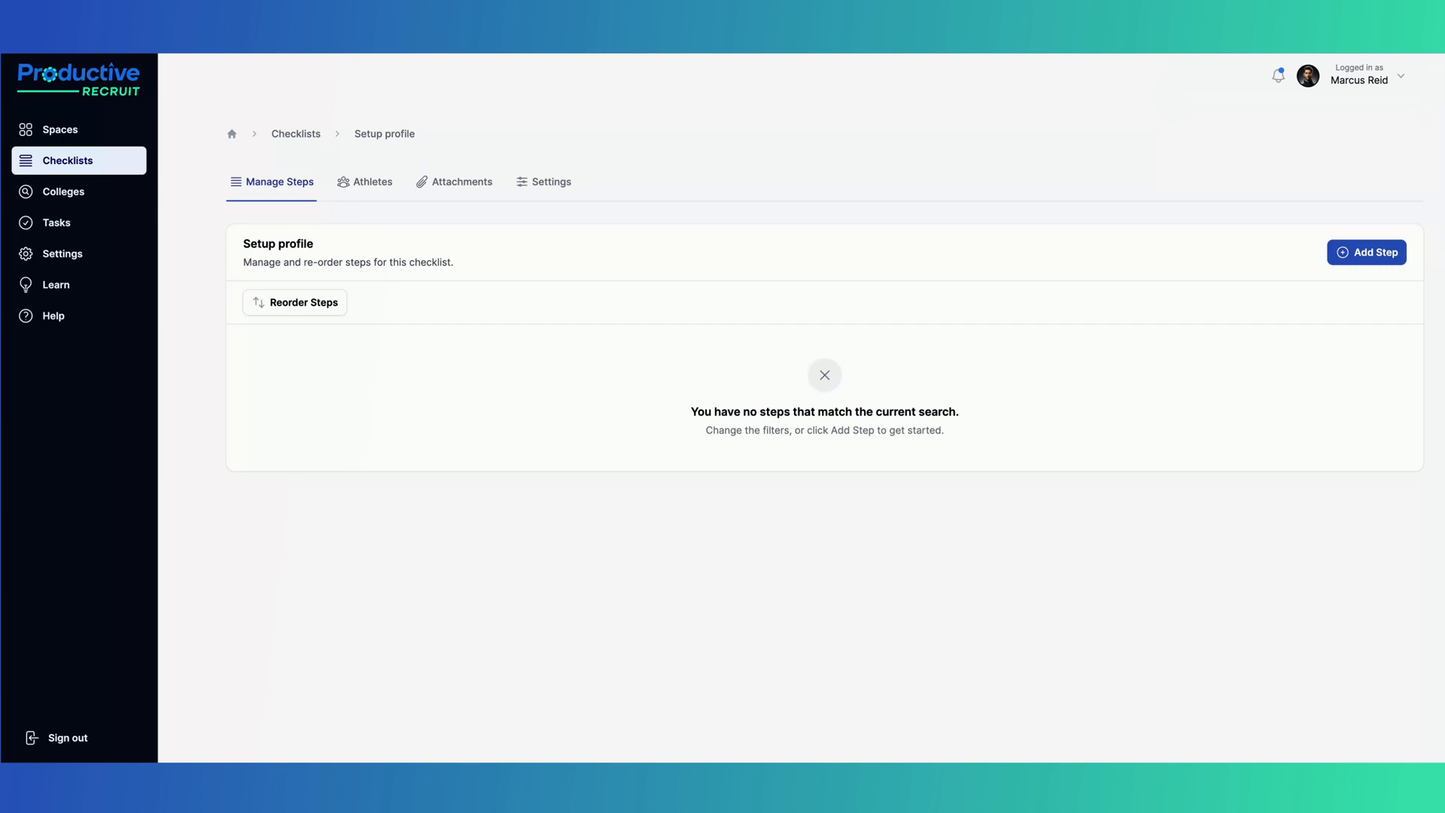
Start a step named "Crafting Your Profile Introduction" with numbered instructions on key information, achievements and personal touch, triggered after 5 minutes
{"action": "left_click", "coordinate": [1366, 252]}
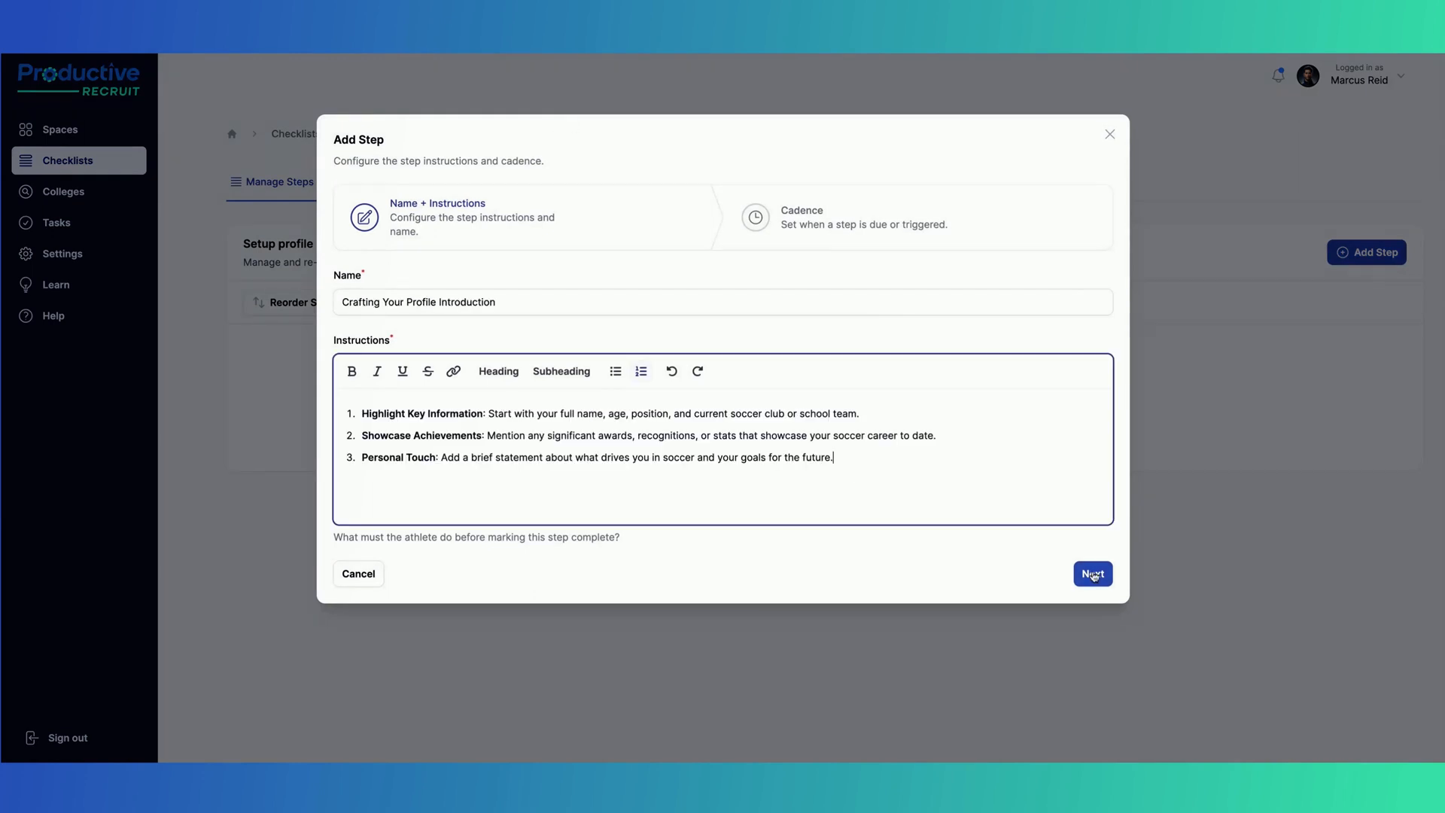
{"action": "left_click", "coordinate": [1092, 573]}
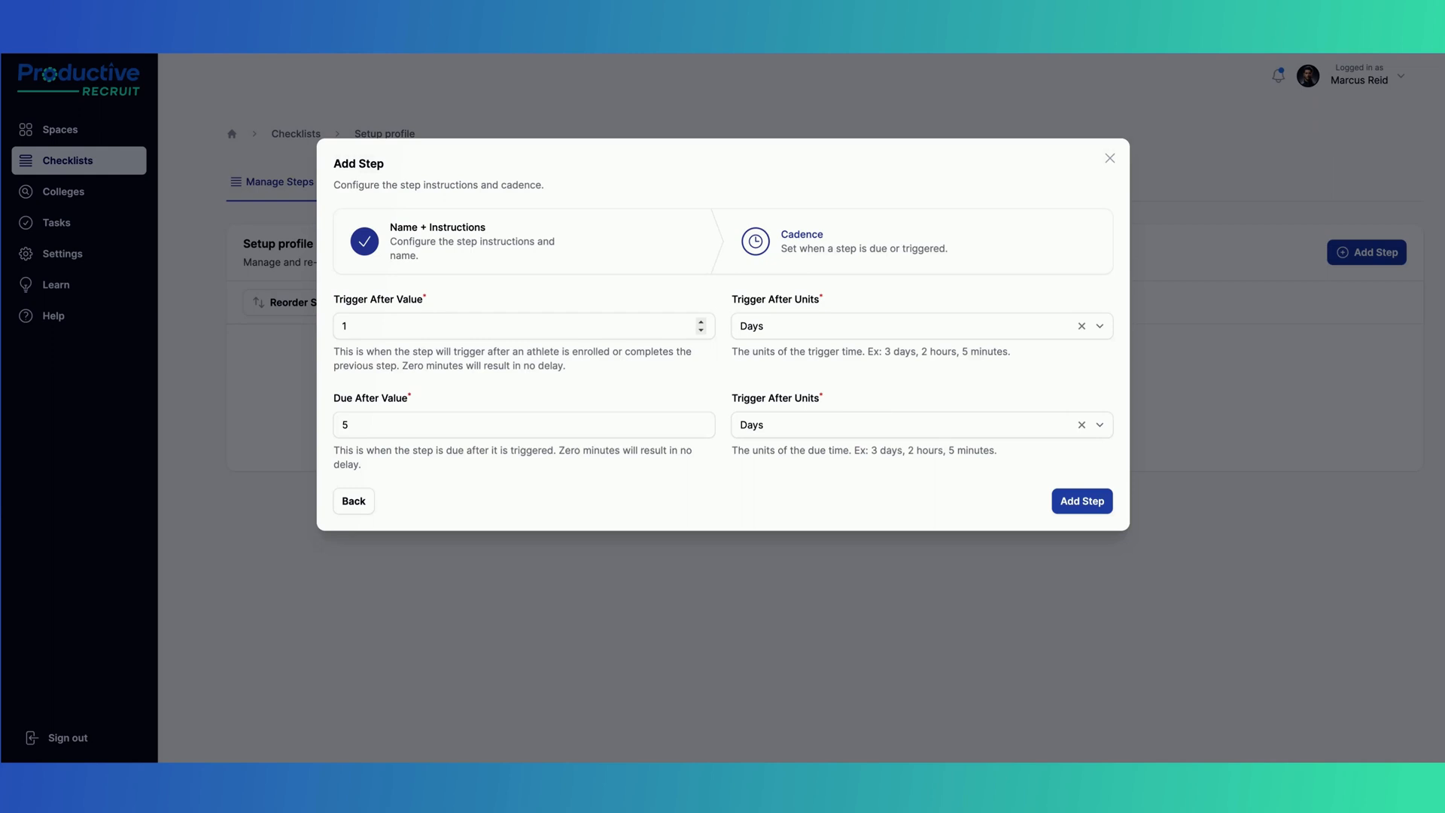
{"action": "left_click", "coordinate": [523, 325]}
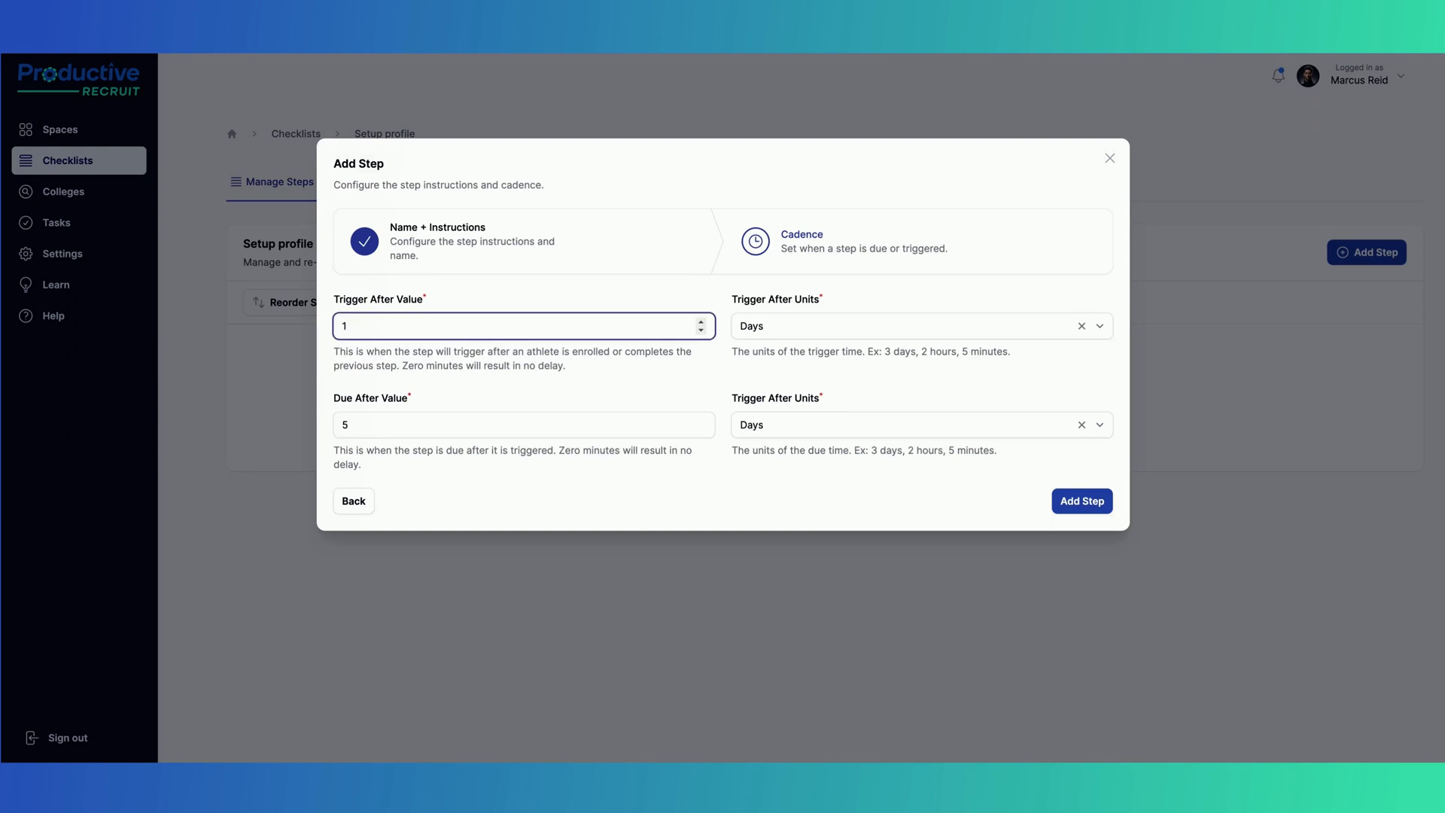
{"action": "key", "text": "BackSpace"}
{"action": "type", "text": "5"}
{"action": "left_click", "coordinate": [866, 331]}
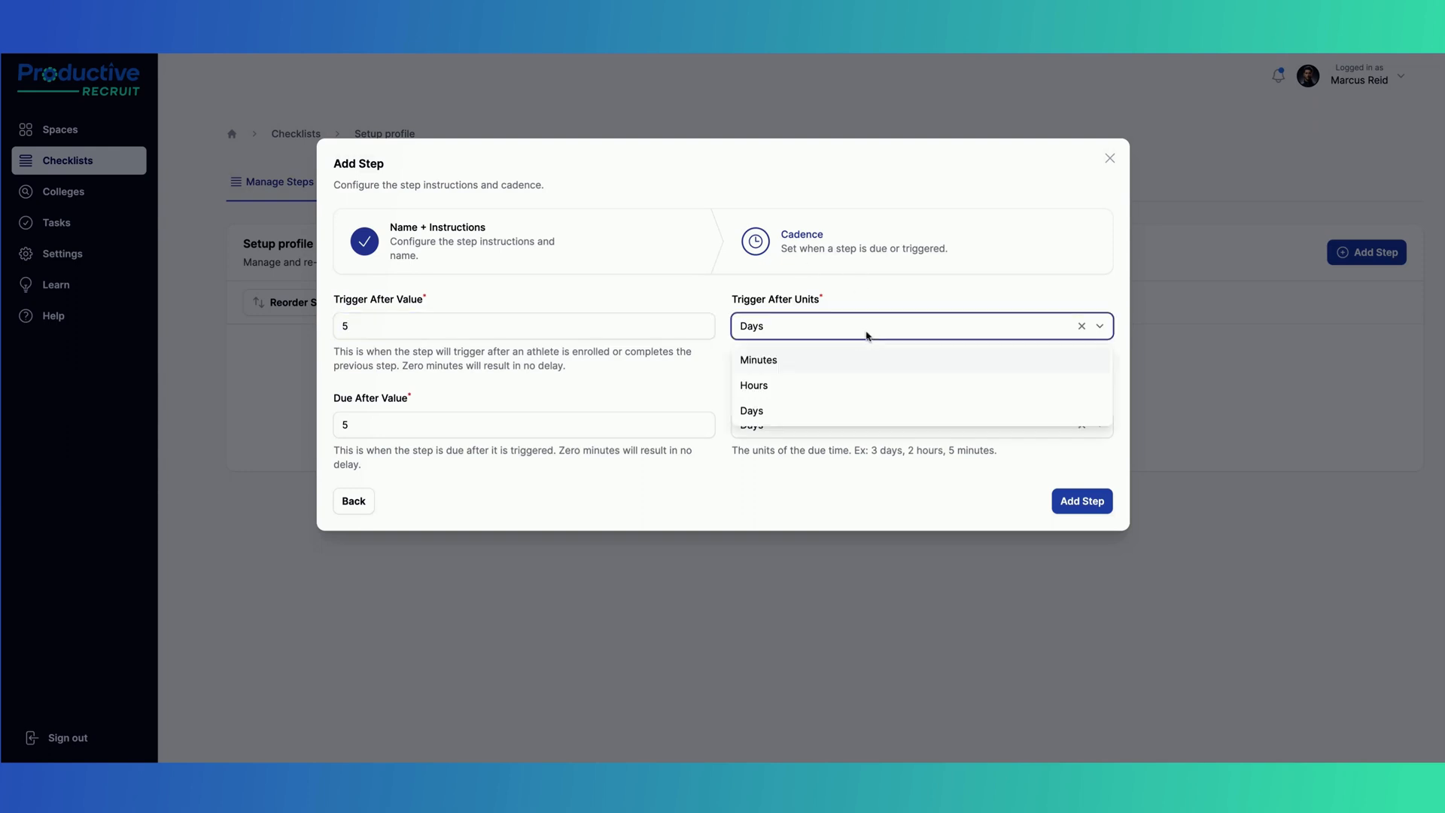
{"action": "left_click", "coordinate": [830, 361]}
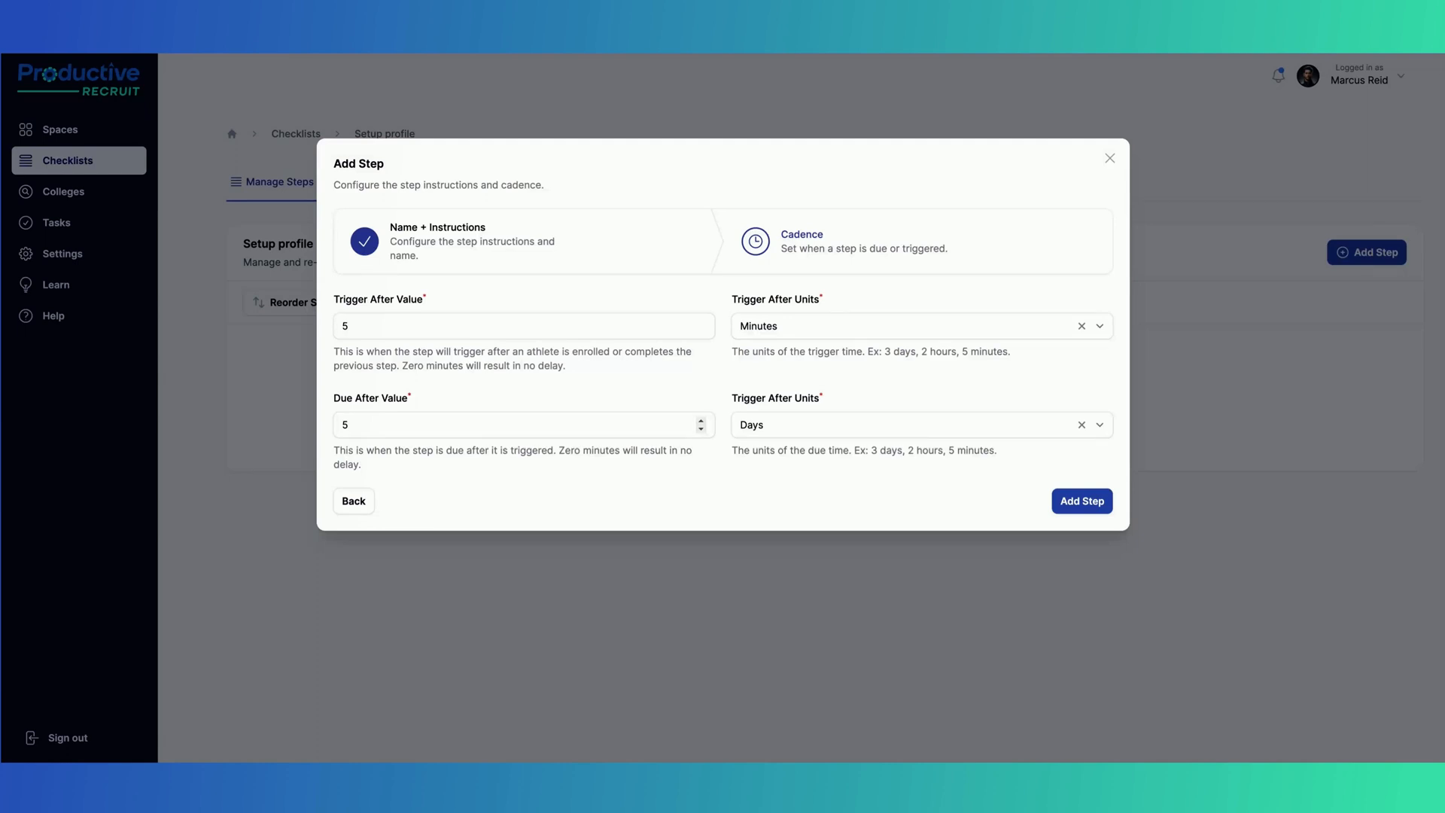
Make the profile introduction step due after 10 days and add it to the checklist
{"action": "left_click", "coordinate": [424, 427]}
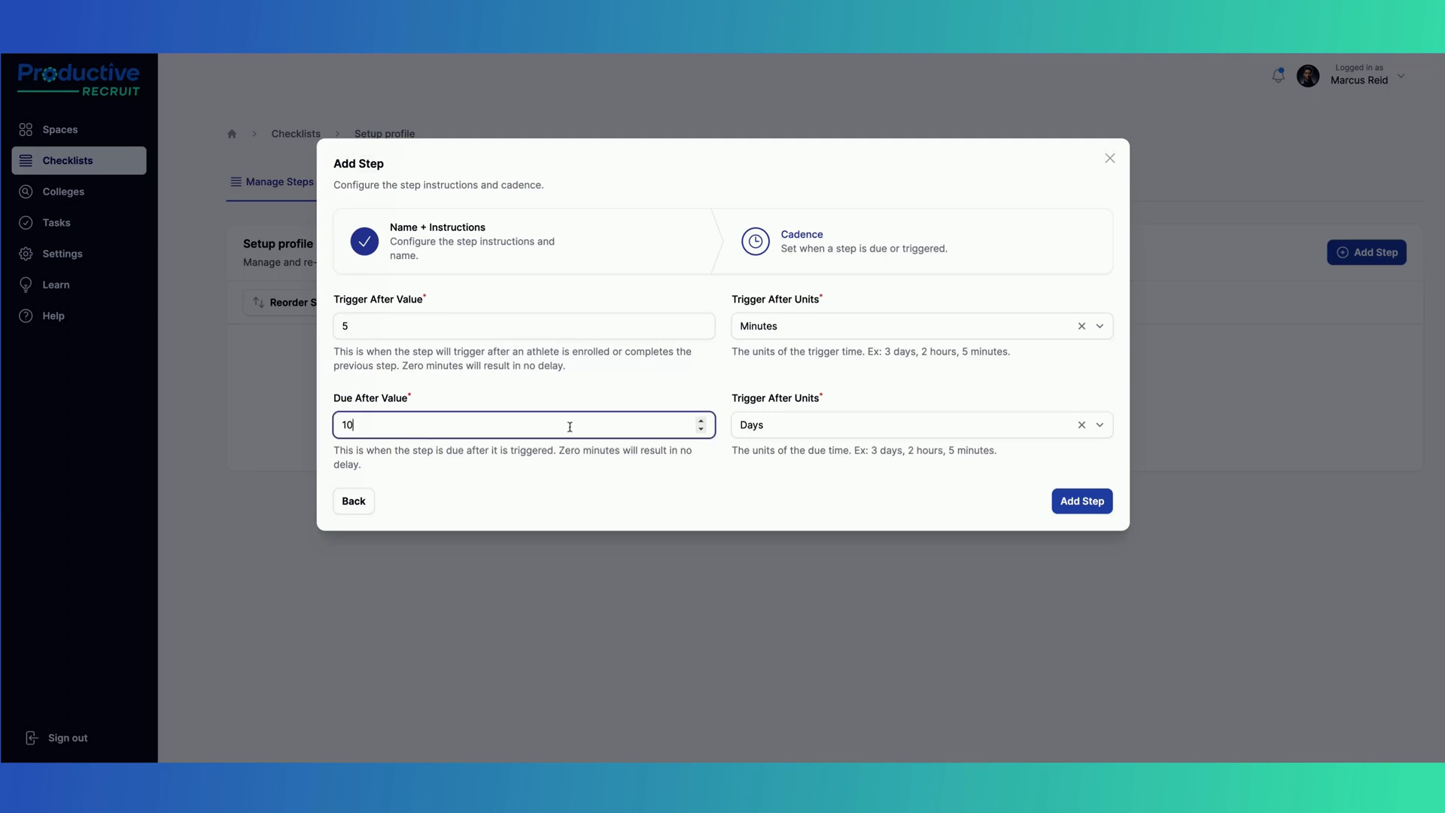
{"action": "left_click", "coordinate": [873, 420]}
{"action": "left_click", "coordinate": [888, 422]}
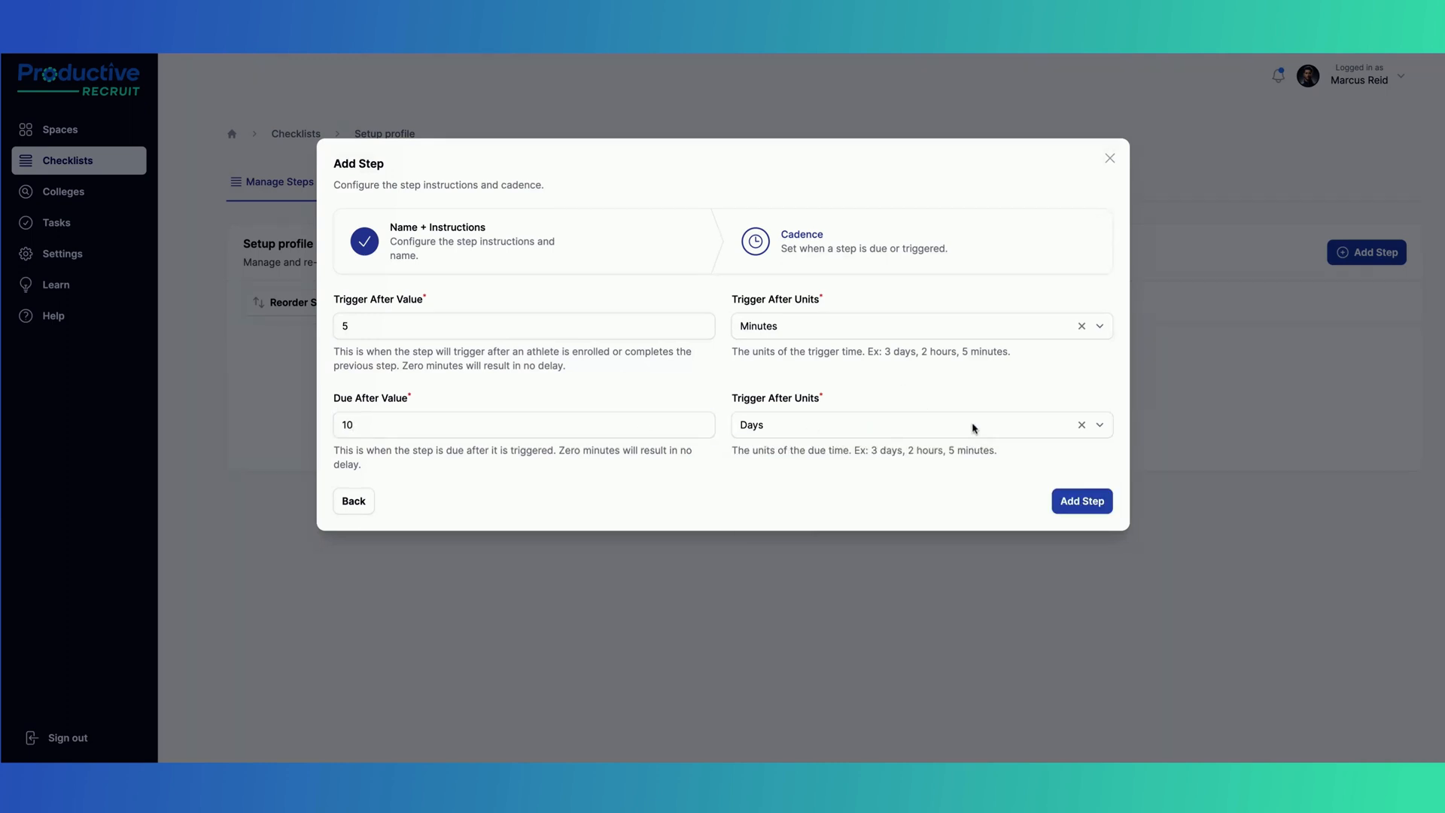
{"action": "left_click", "coordinate": [899, 435]}
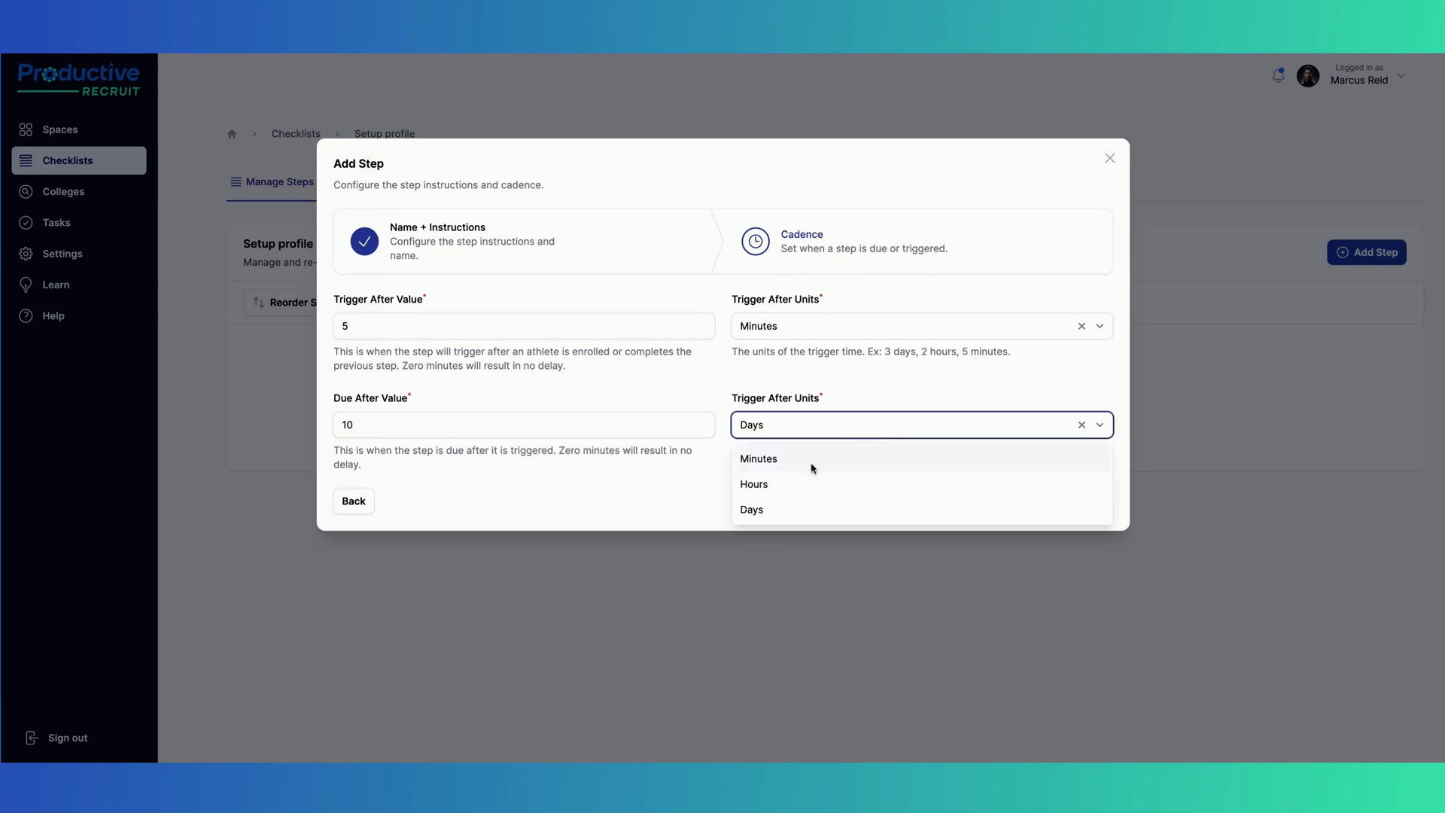
{"action": "left_click", "coordinate": [830, 395]}
{"action": "left_click", "coordinate": [1067, 502]}
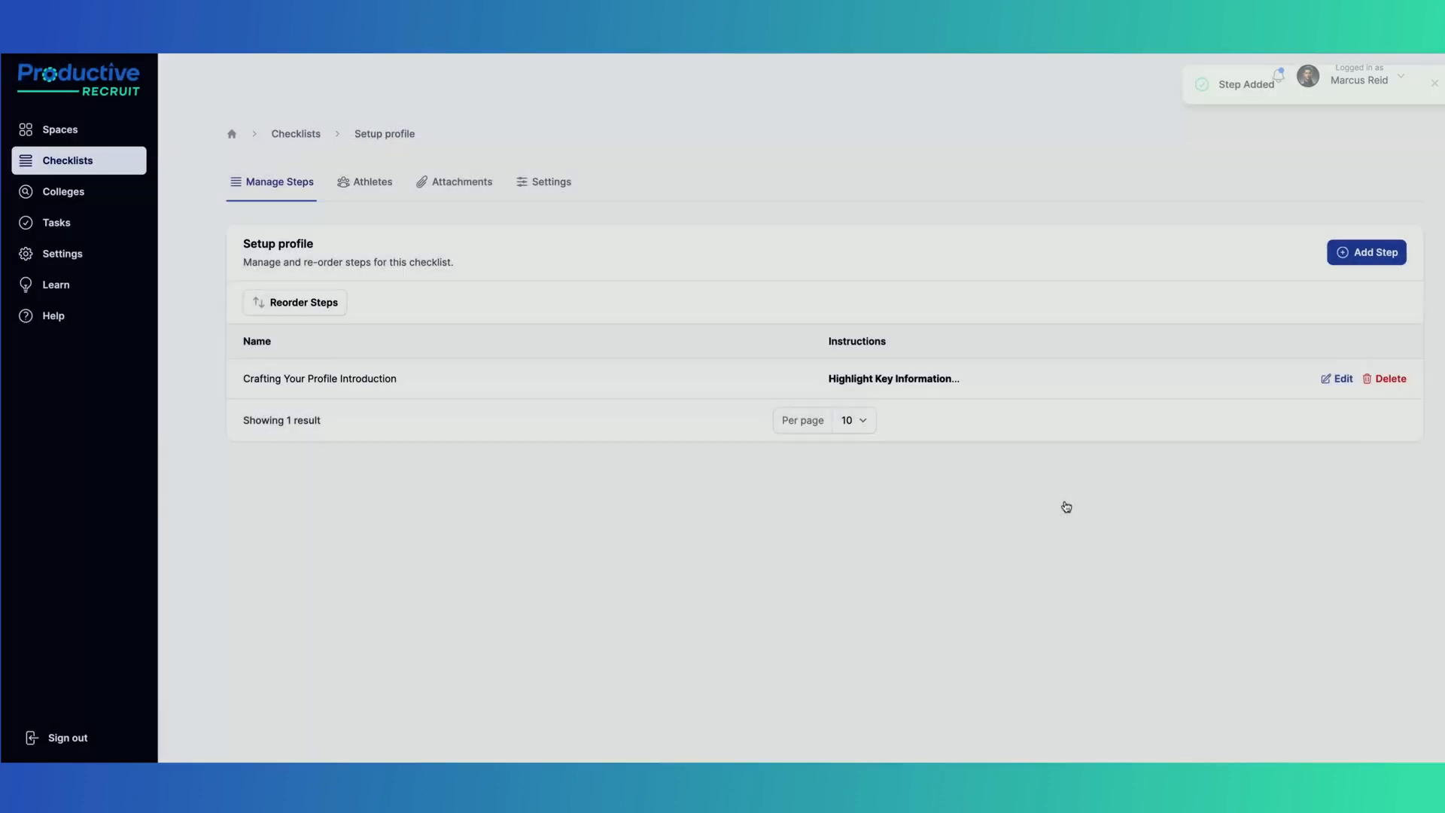
Review the name and instructions of the "Crafting Your Profile Introduction" step in its edit form without changing anything
{"action": "left_click", "coordinate": [1342, 380]}
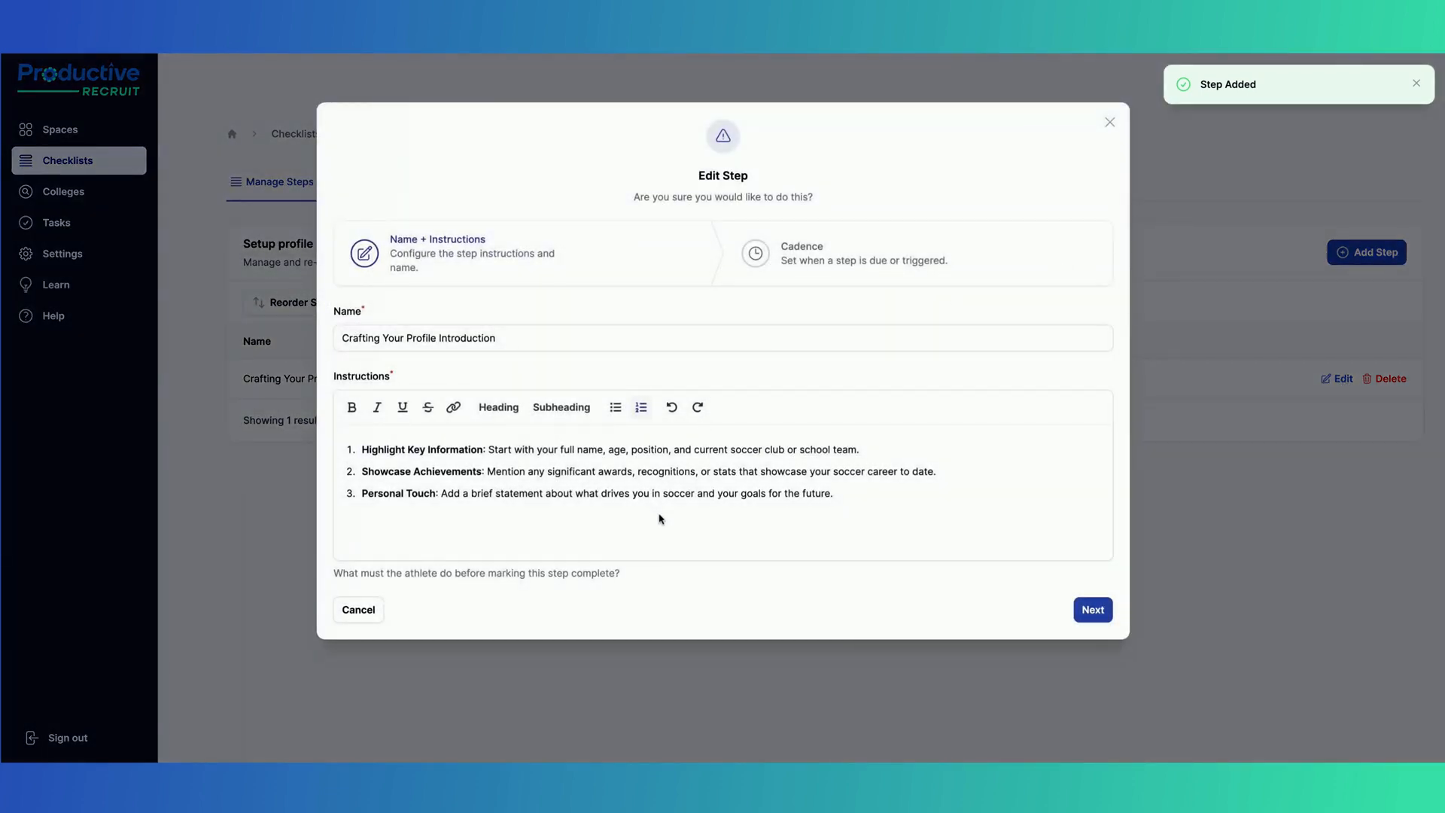
{"action": "left_click", "coordinate": [350, 611]}
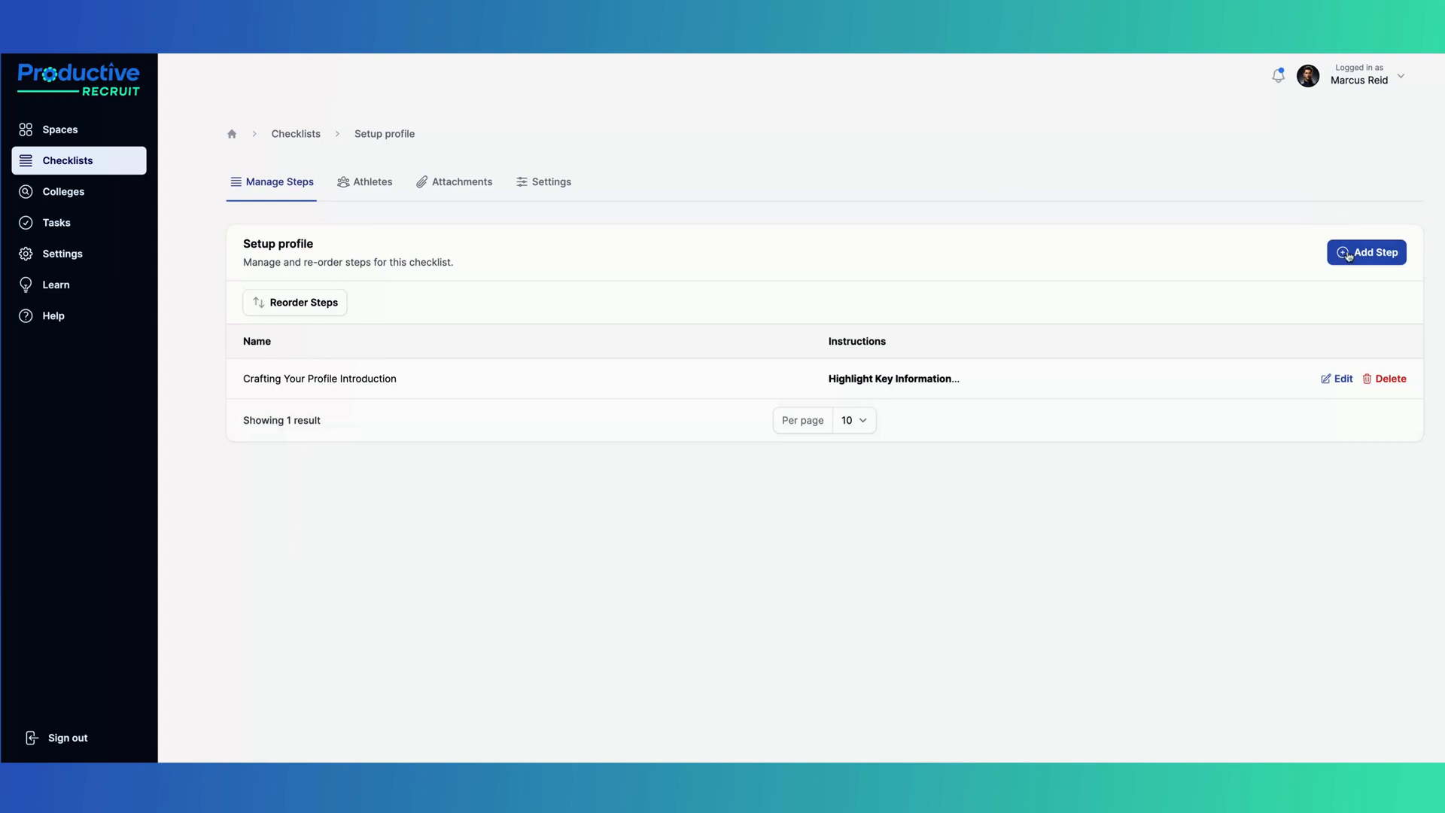
Start a step named "Athletic and Academic Details" with numbered instructions on athletic information, academic achievements and upcoming schedules, triggered after 0 minutes
{"action": "left_click", "coordinate": [1354, 251]}
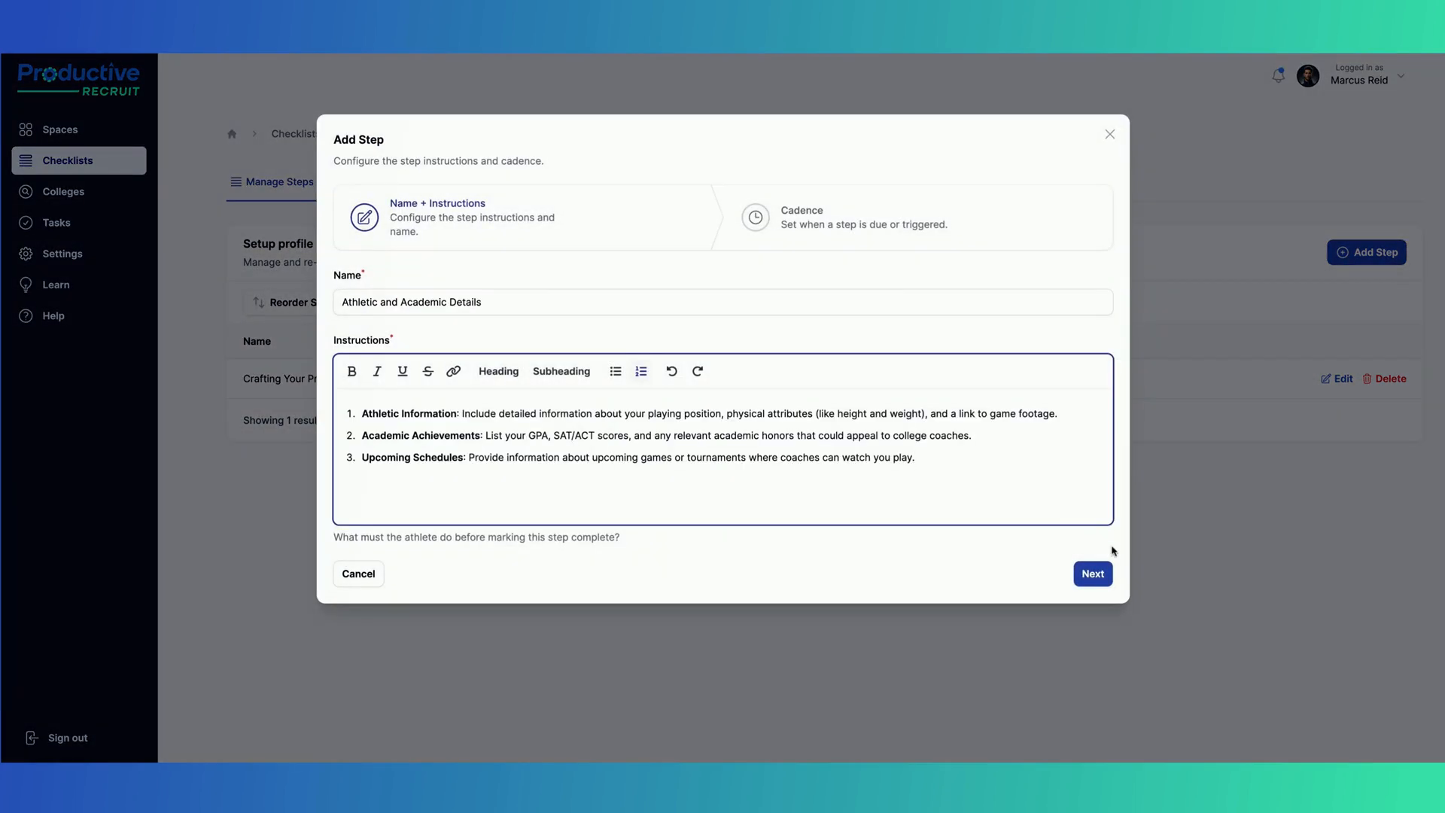
{"action": "left_click", "coordinate": [1103, 576]}
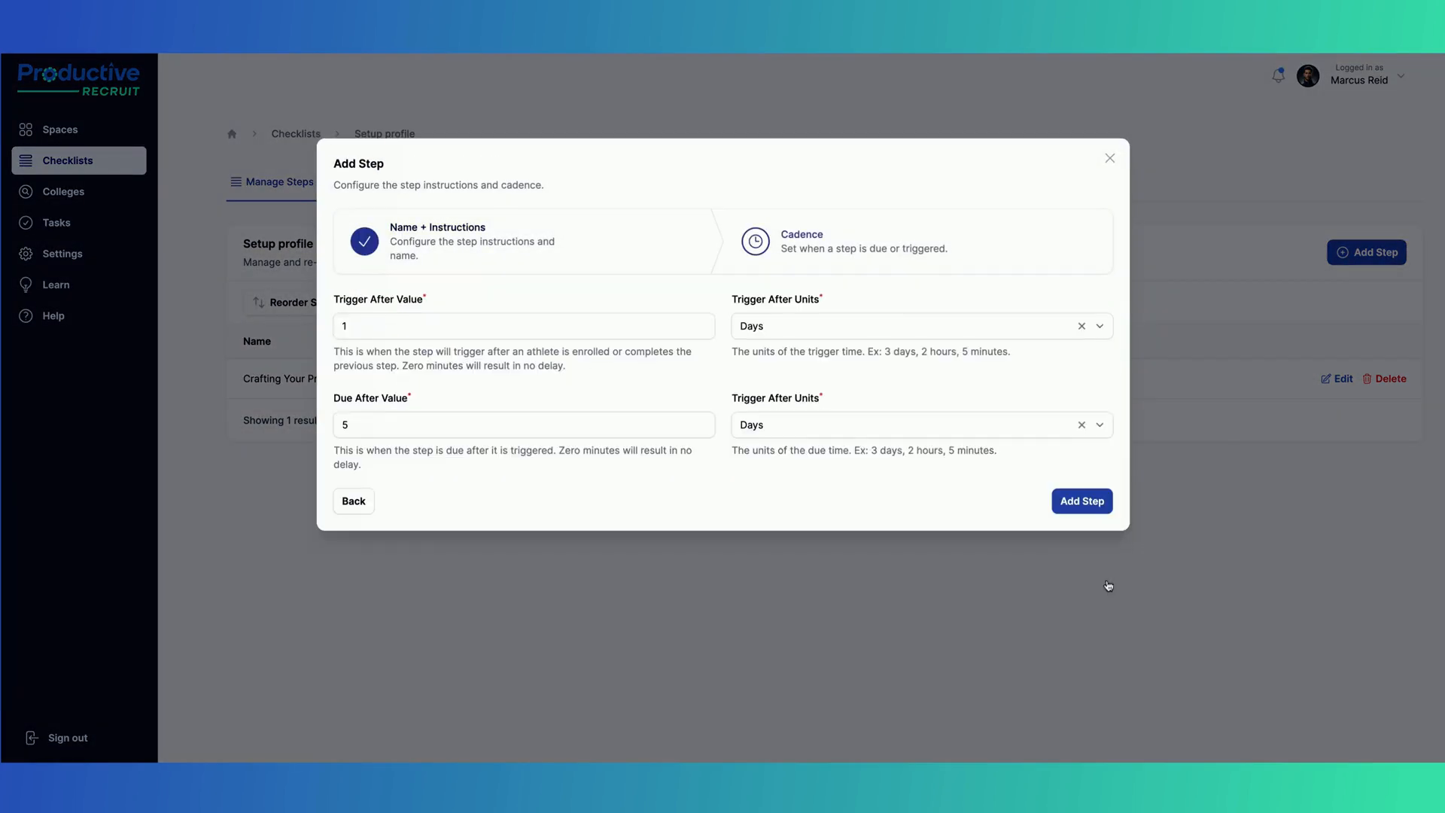
{"action": "left_click", "coordinate": [501, 329]}
{"action": "key", "text": "BackSpace"}
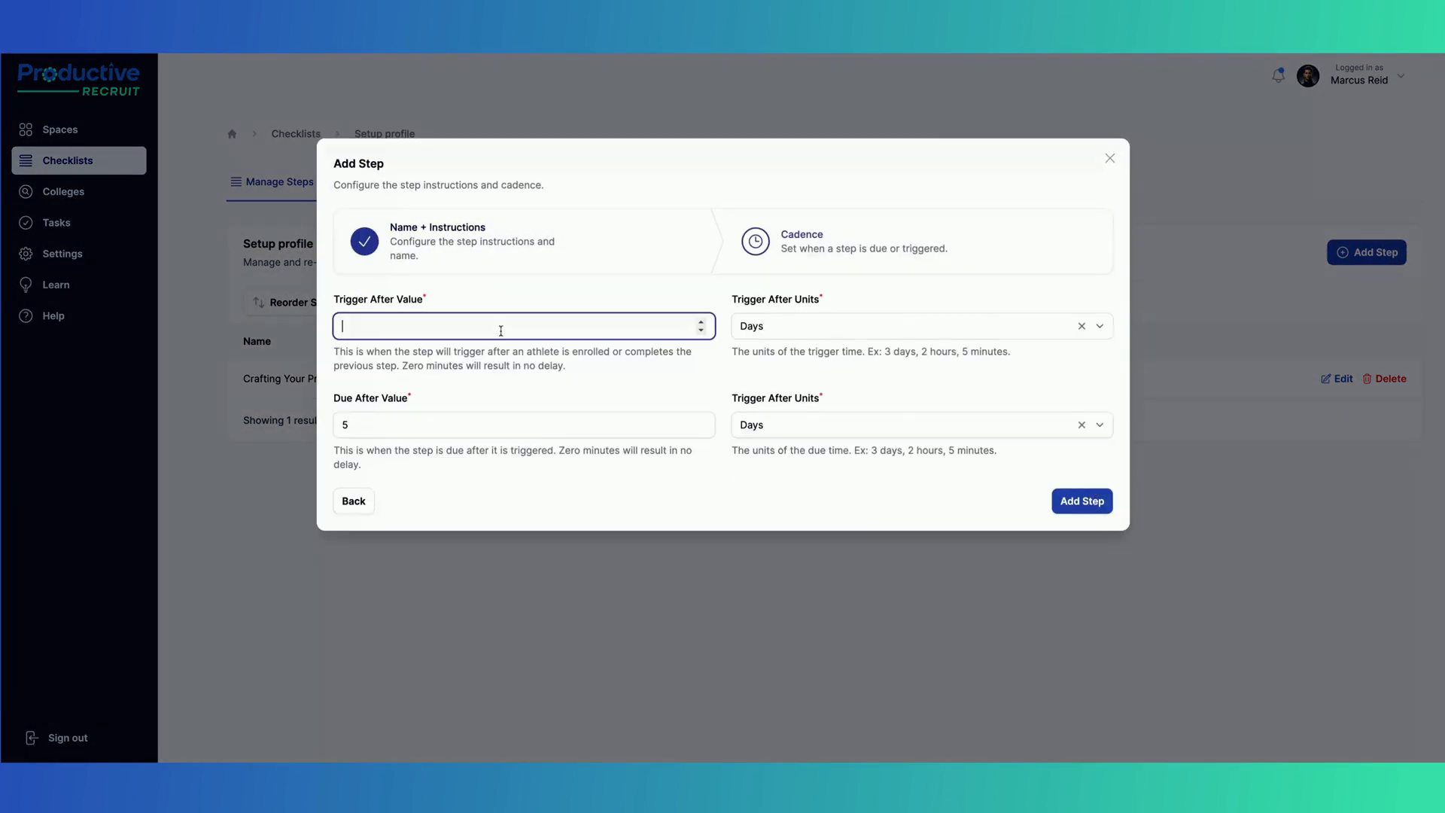
{"action": "left_click", "coordinate": [577, 431]}
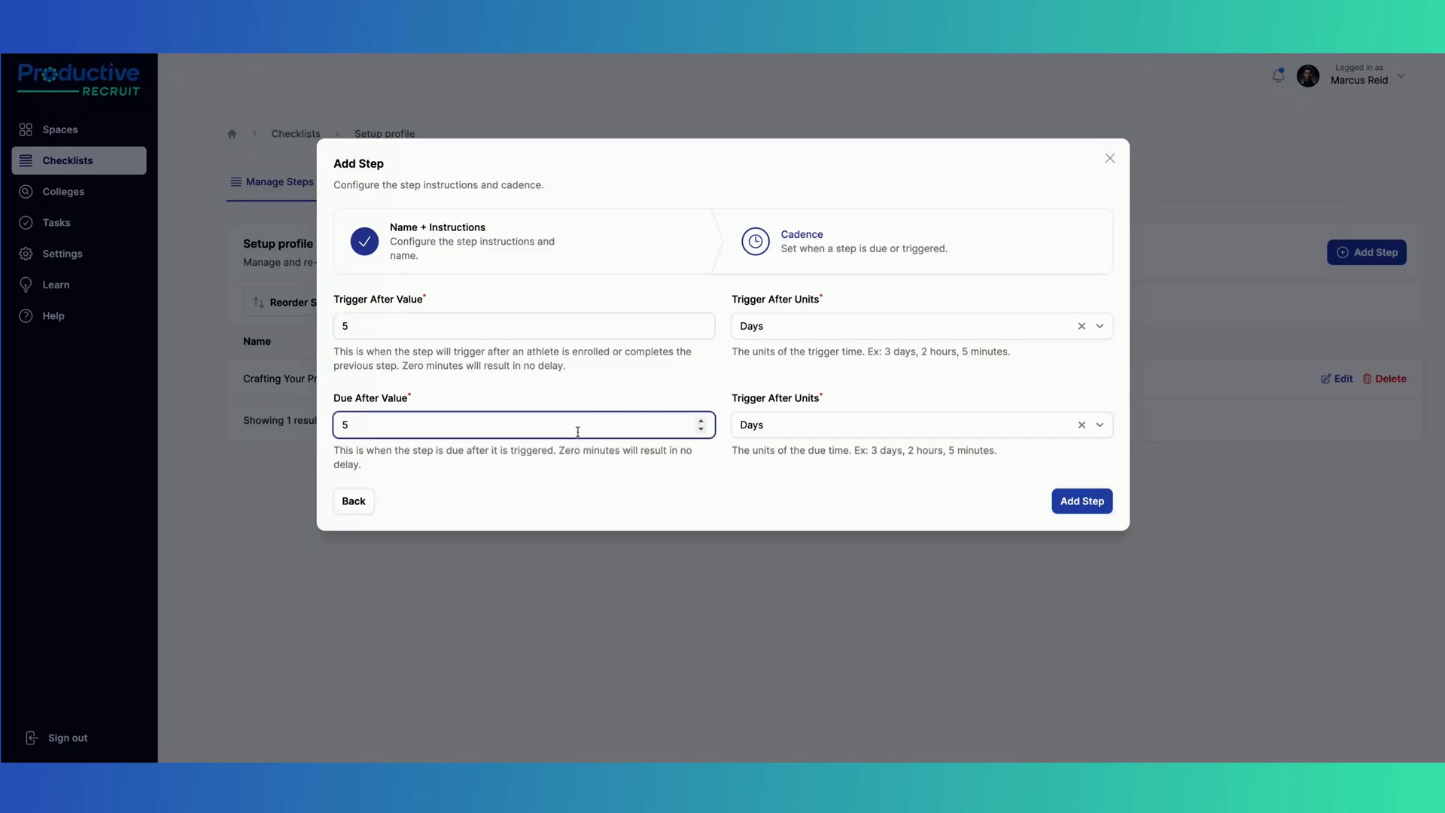
{"action": "left_click", "coordinate": [497, 326]}
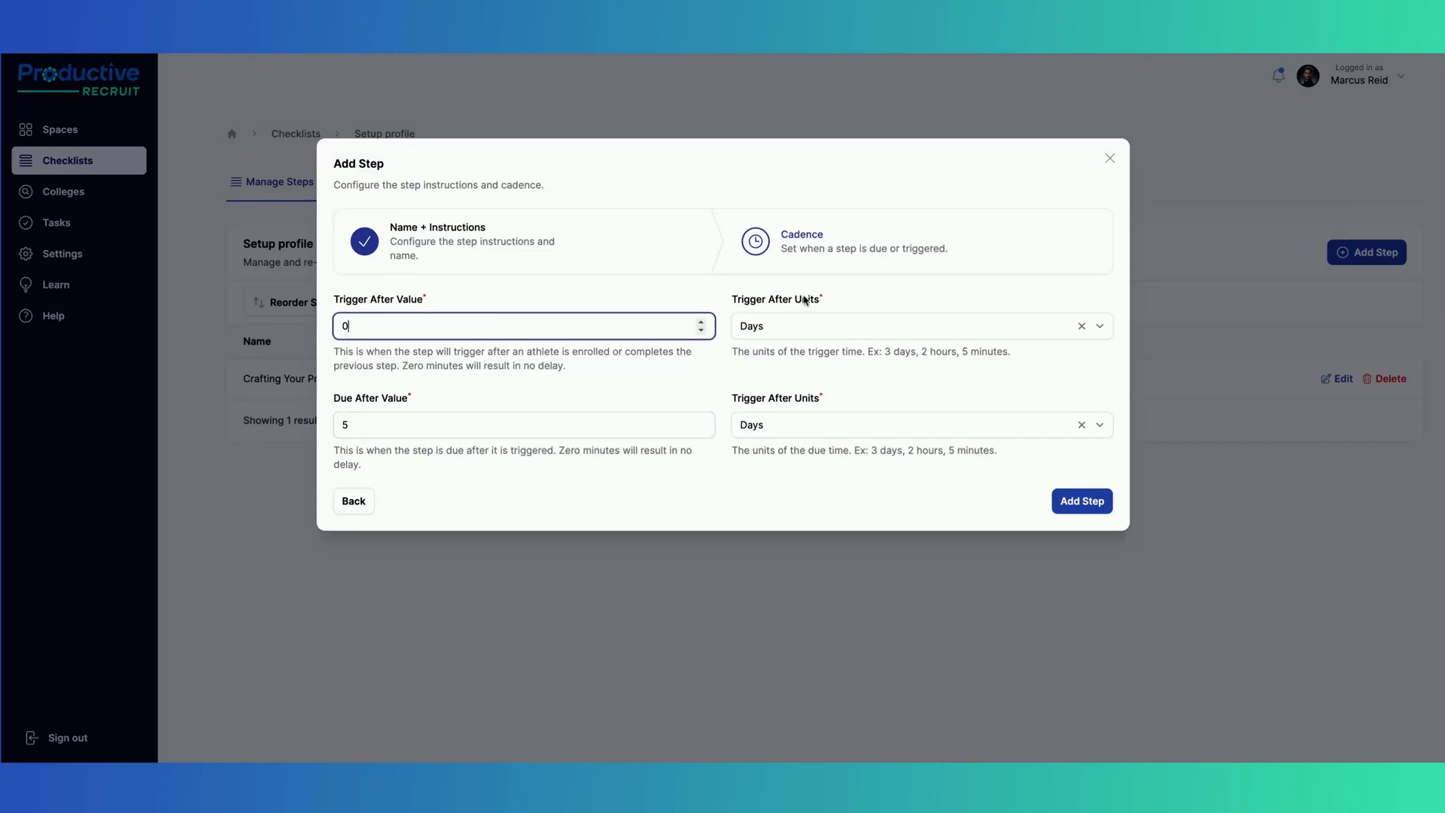
{"action": "left_click", "coordinate": [800, 327]}
{"action": "left_click", "coordinate": [794, 361]}
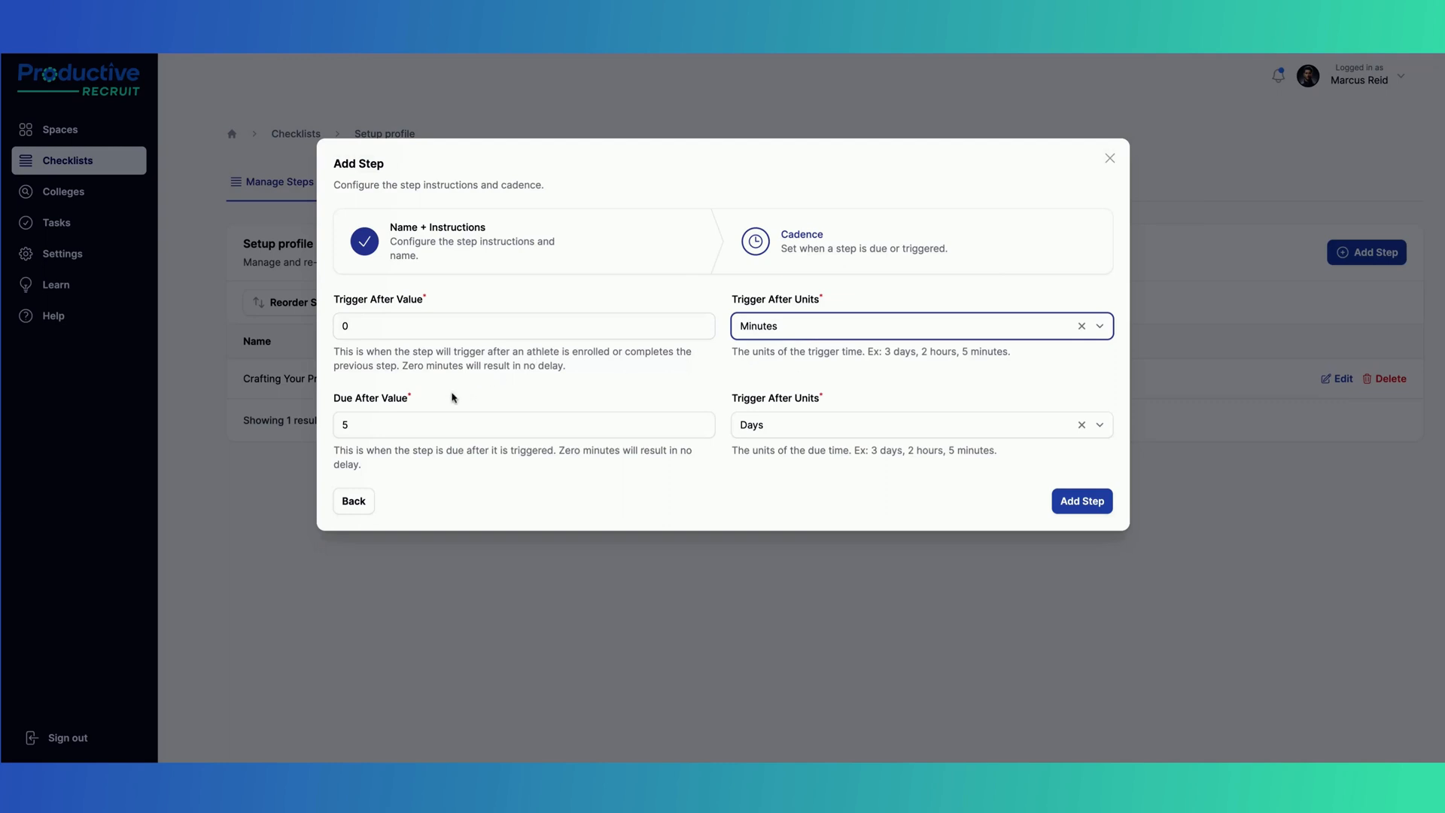
Set when the "Athletic and Academic Details" step is due and add it to the checklist
{"action": "left_click", "coordinate": [519, 424]}
{"action": "left_click", "coordinate": [1083, 499]}
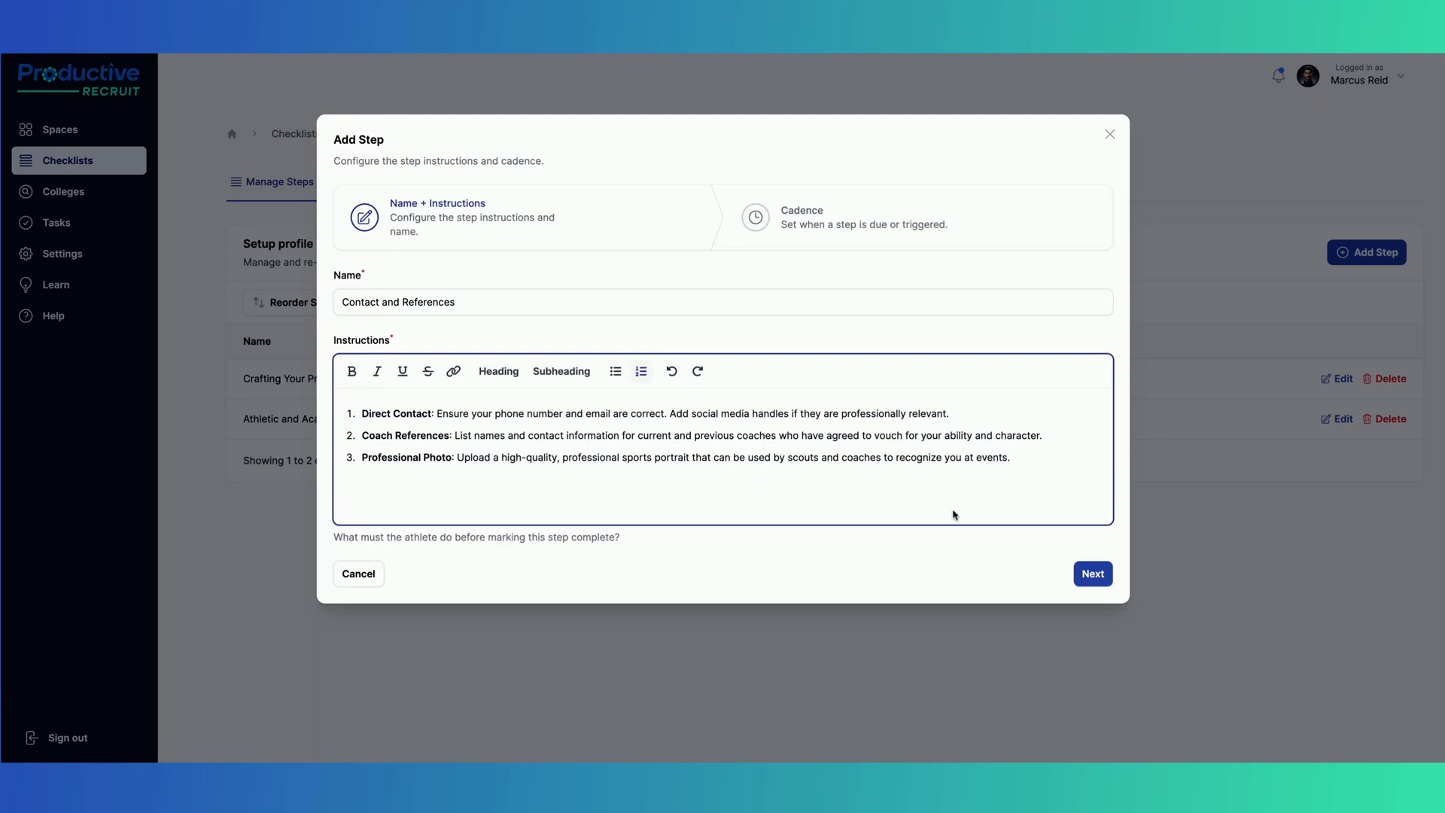
Add the "Contact and References" step with its numbered instructions, triggered after 0 minutes and due after 2 days
{"action": "left_click", "coordinate": [1105, 584]}
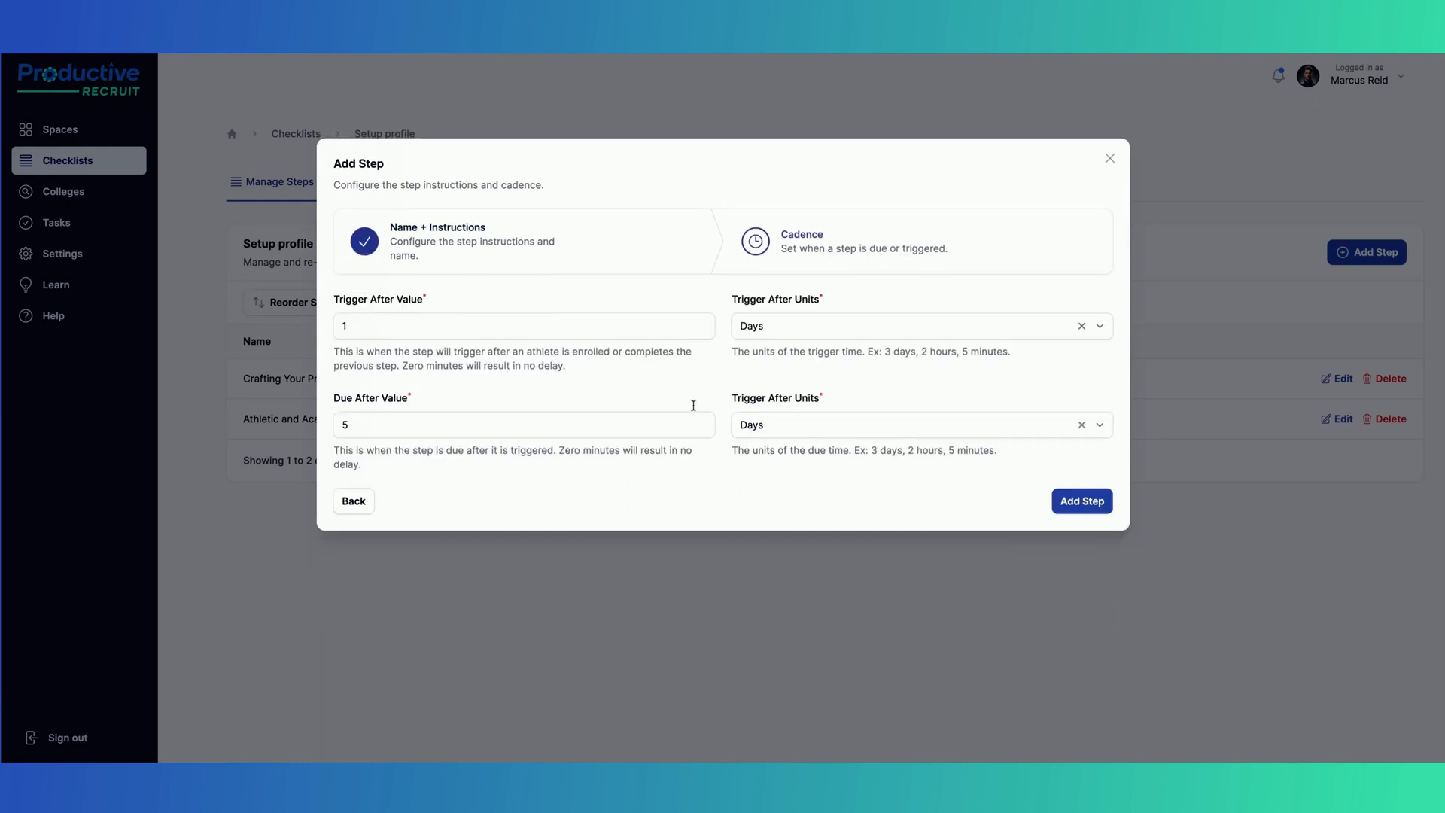
{"action": "left_click", "coordinate": [501, 327]}
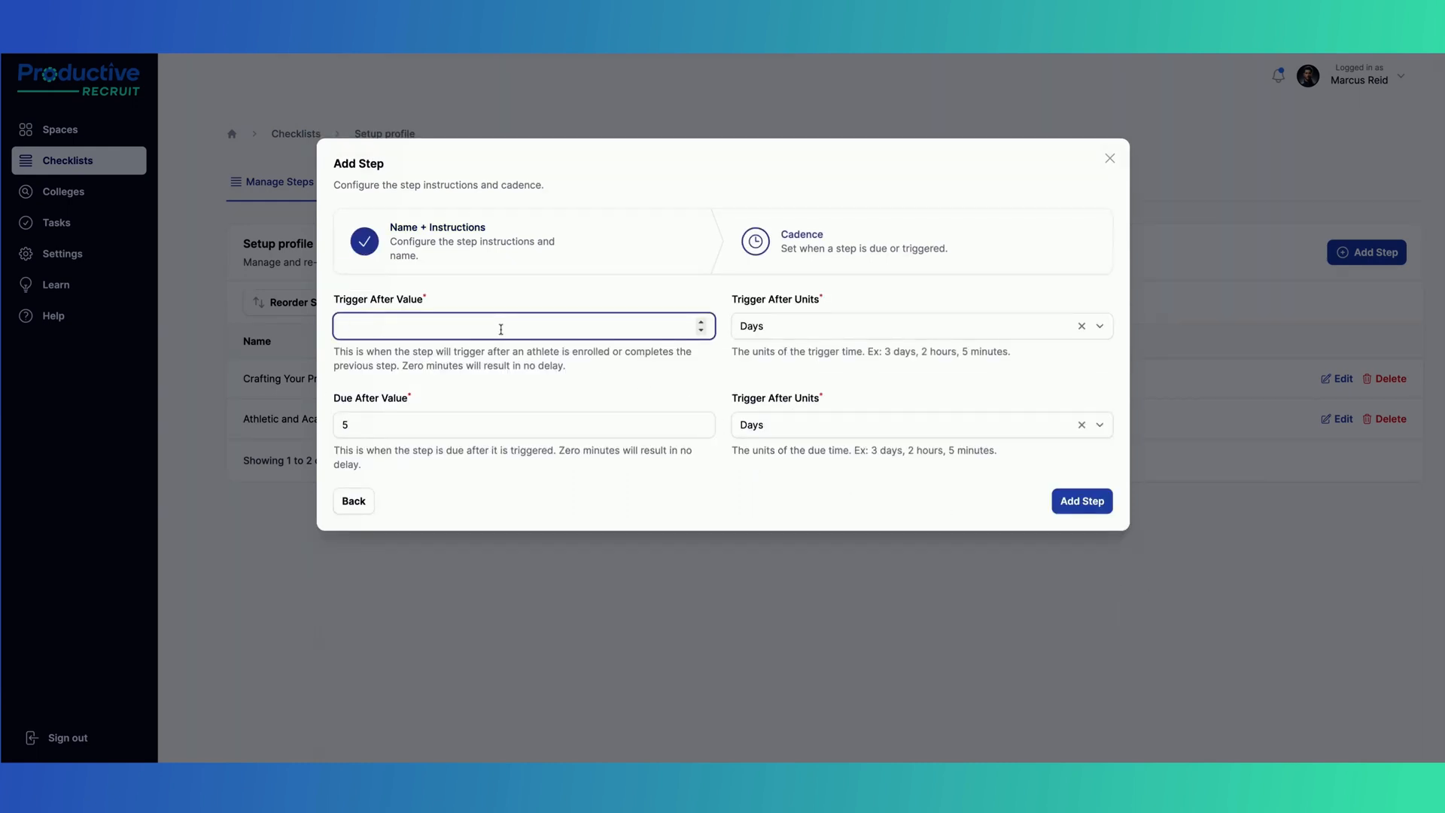
{"action": "left_click", "coordinate": [825, 328]}
{"action": "left_click", "coordinate": [799, 363]}
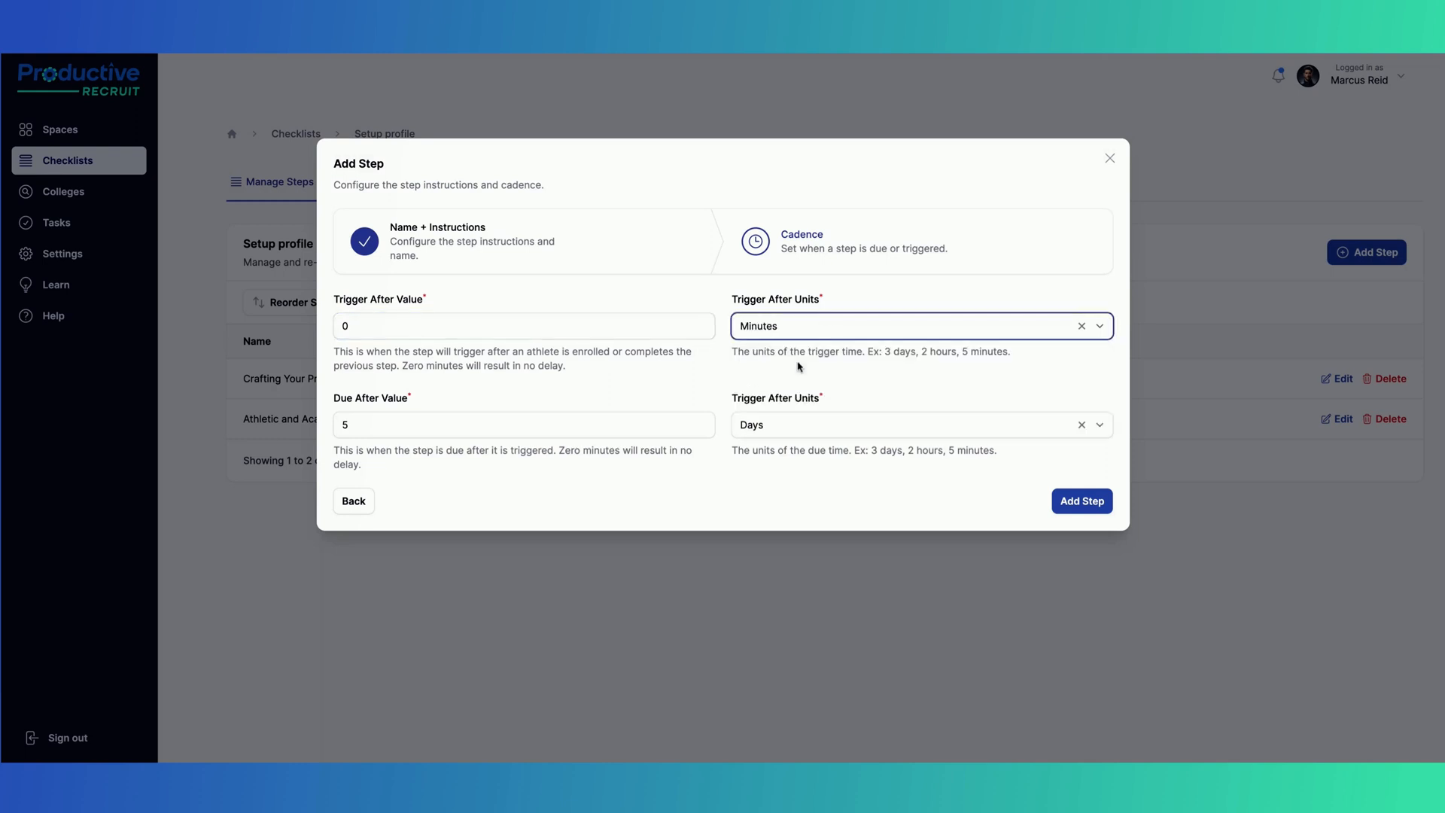
{"action": "left_click", "coordinate": [501, 426]}
{"action": "type", "text": "2"}
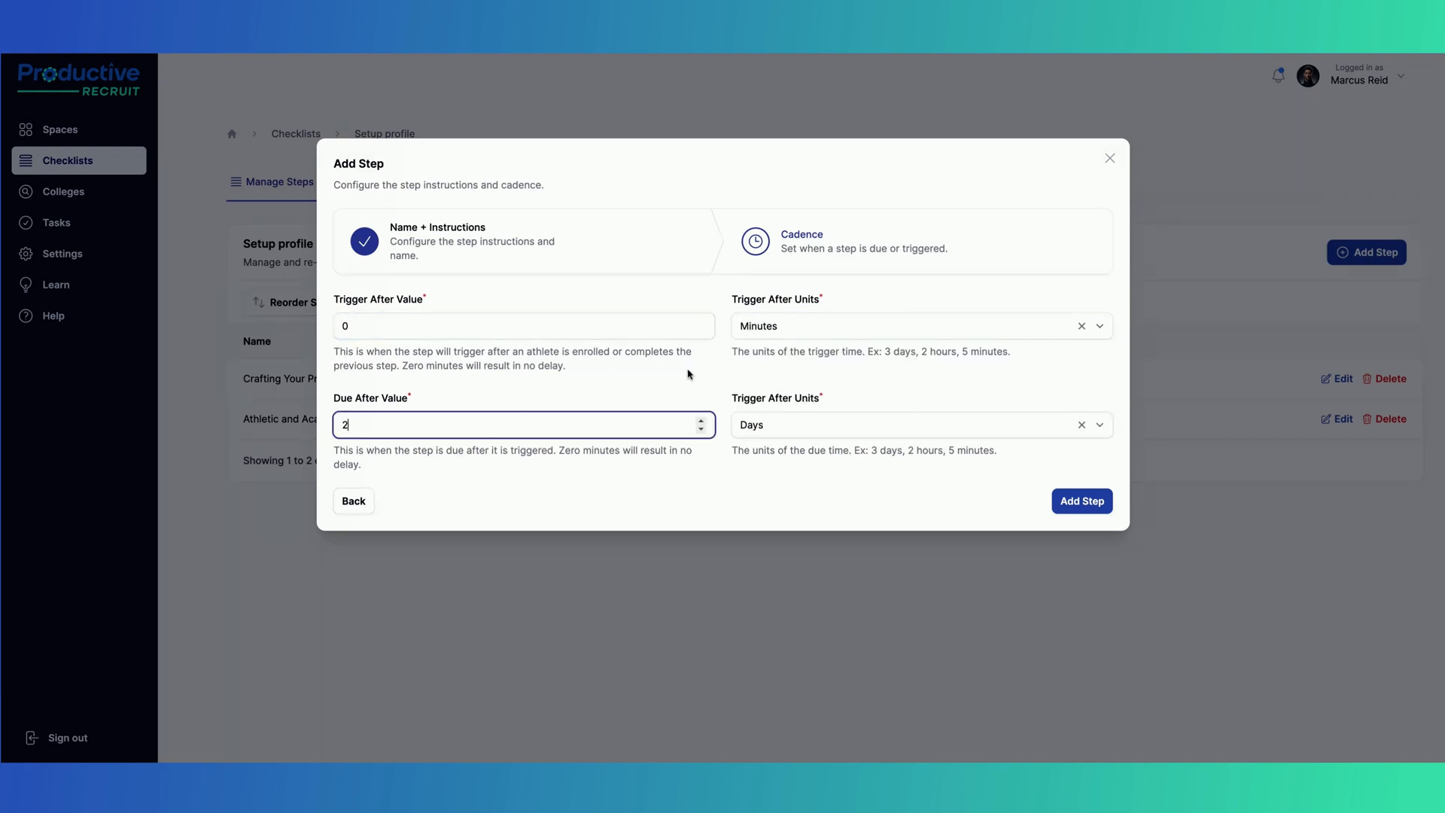
{"action": "left_click", "coordinate": [1082, 501]}
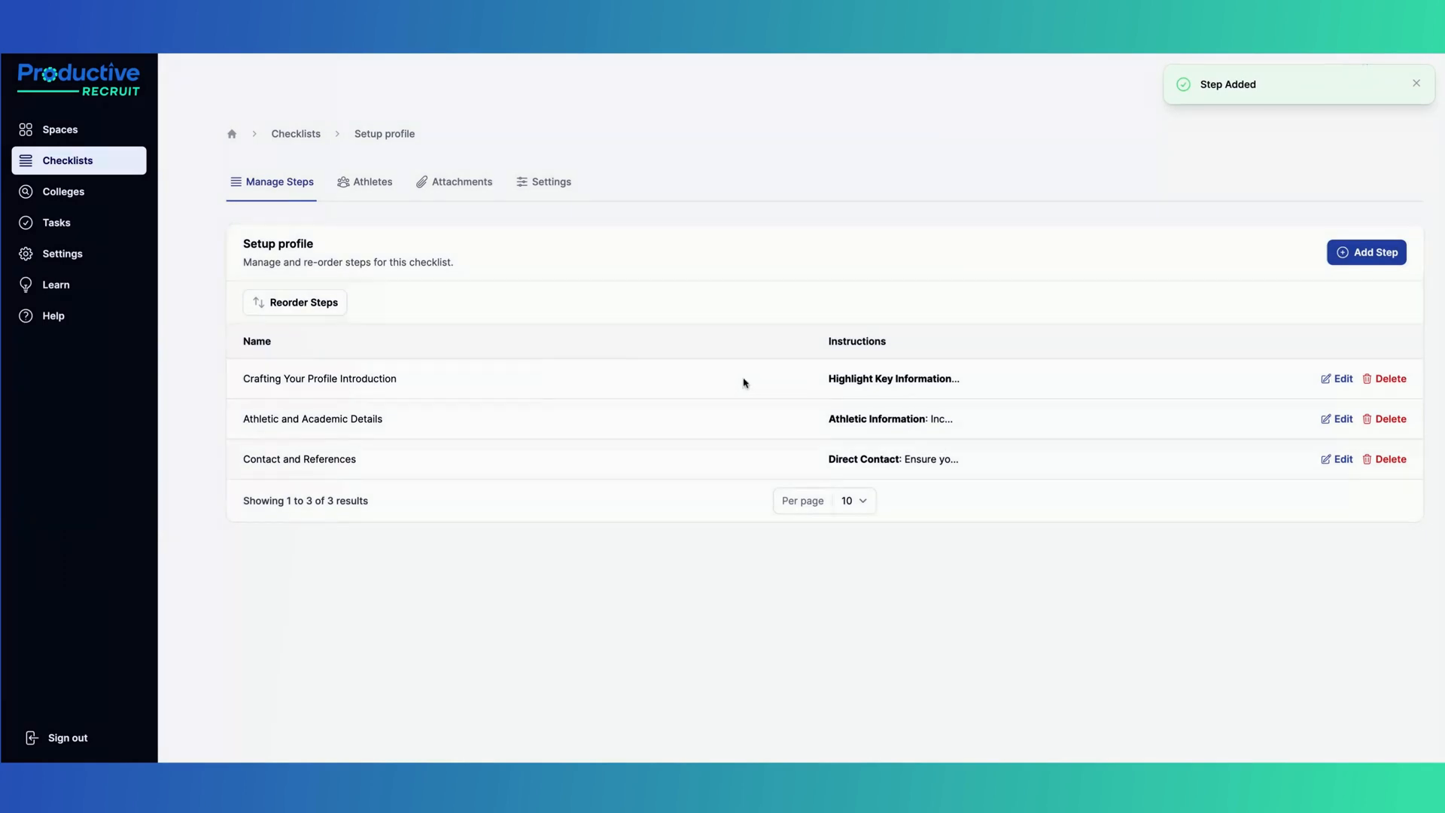
Reorder the checklist so "Contact and References" comes before "Athletic and Academic Details"
{"action": "left_click", "coordinate": [319, 311]}
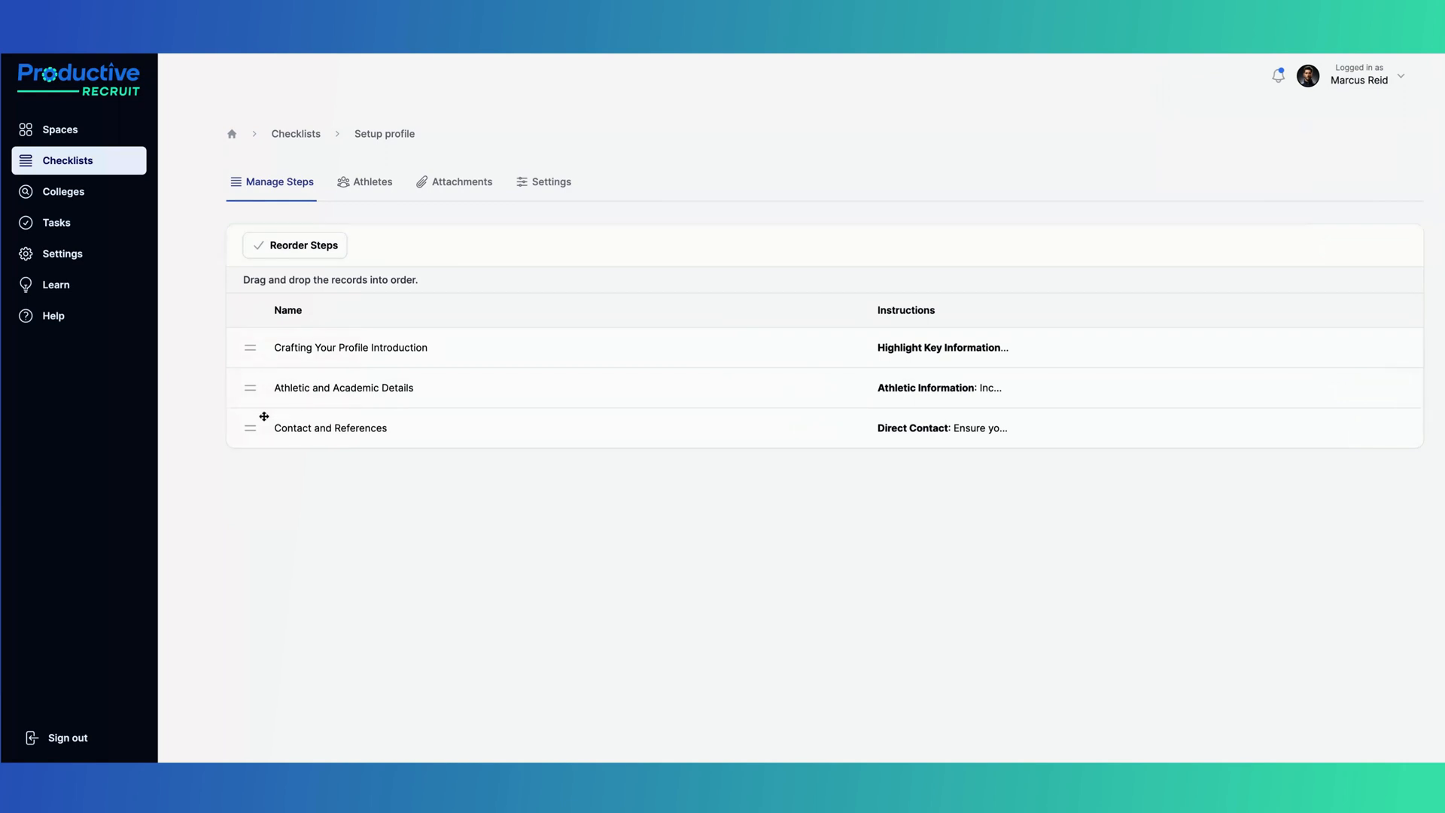
{"action": "left_click_drag", "start_coordinate": [251, 432], "coordinate": [251, 381]}
{"action": "left_click", "coordinate": [286, 243]}
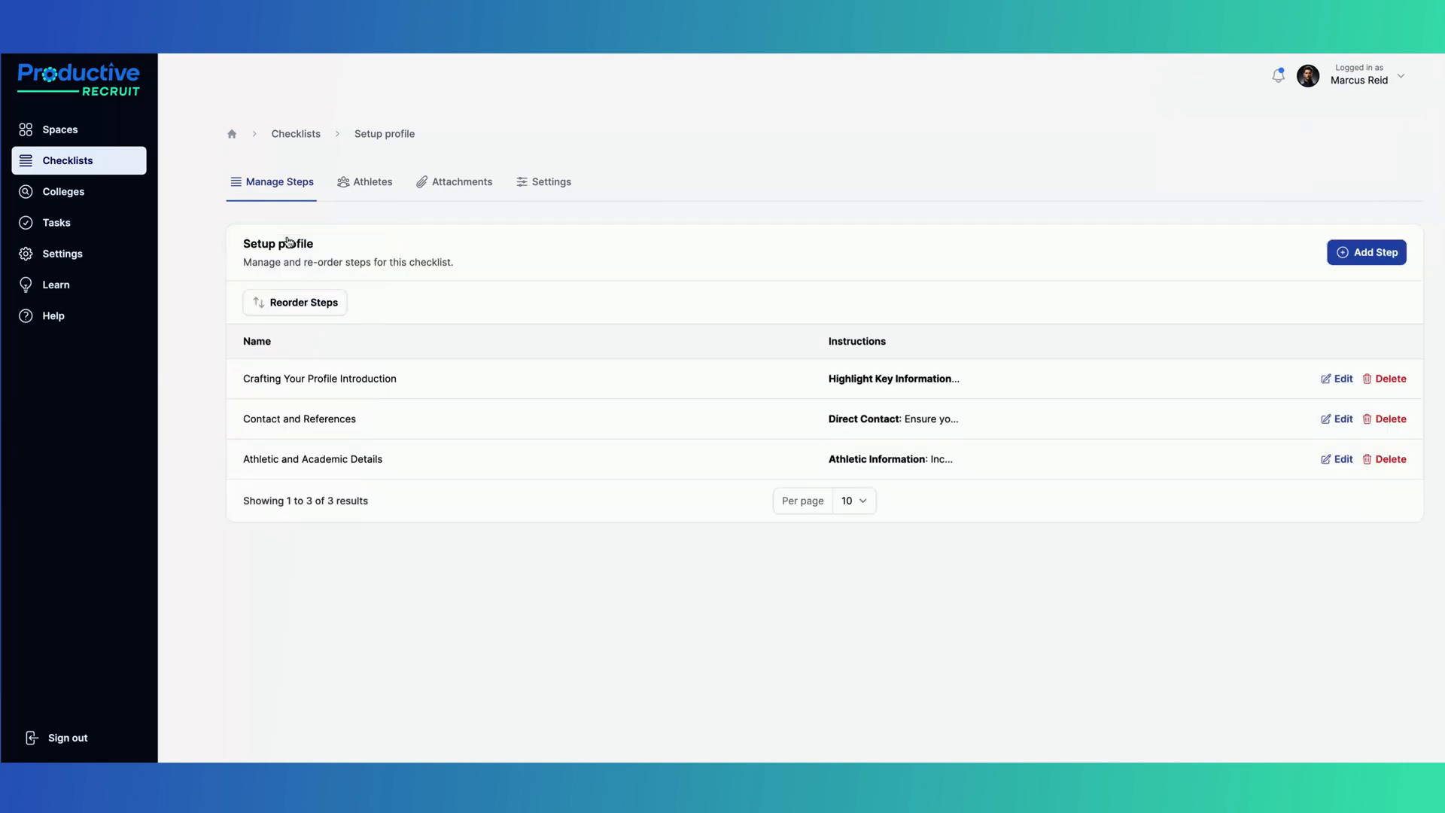
Restore the step order so "Athletic and Academic Details" comes before "Contact and References"
{"action": "left_click", "coordinate": [263, 309]}
{"action": "left_click_drag", "start_coordinate": [251, 387], "coordinate": [252, 391]}
{"action": "left_click", "coordinate": [318, 252]}
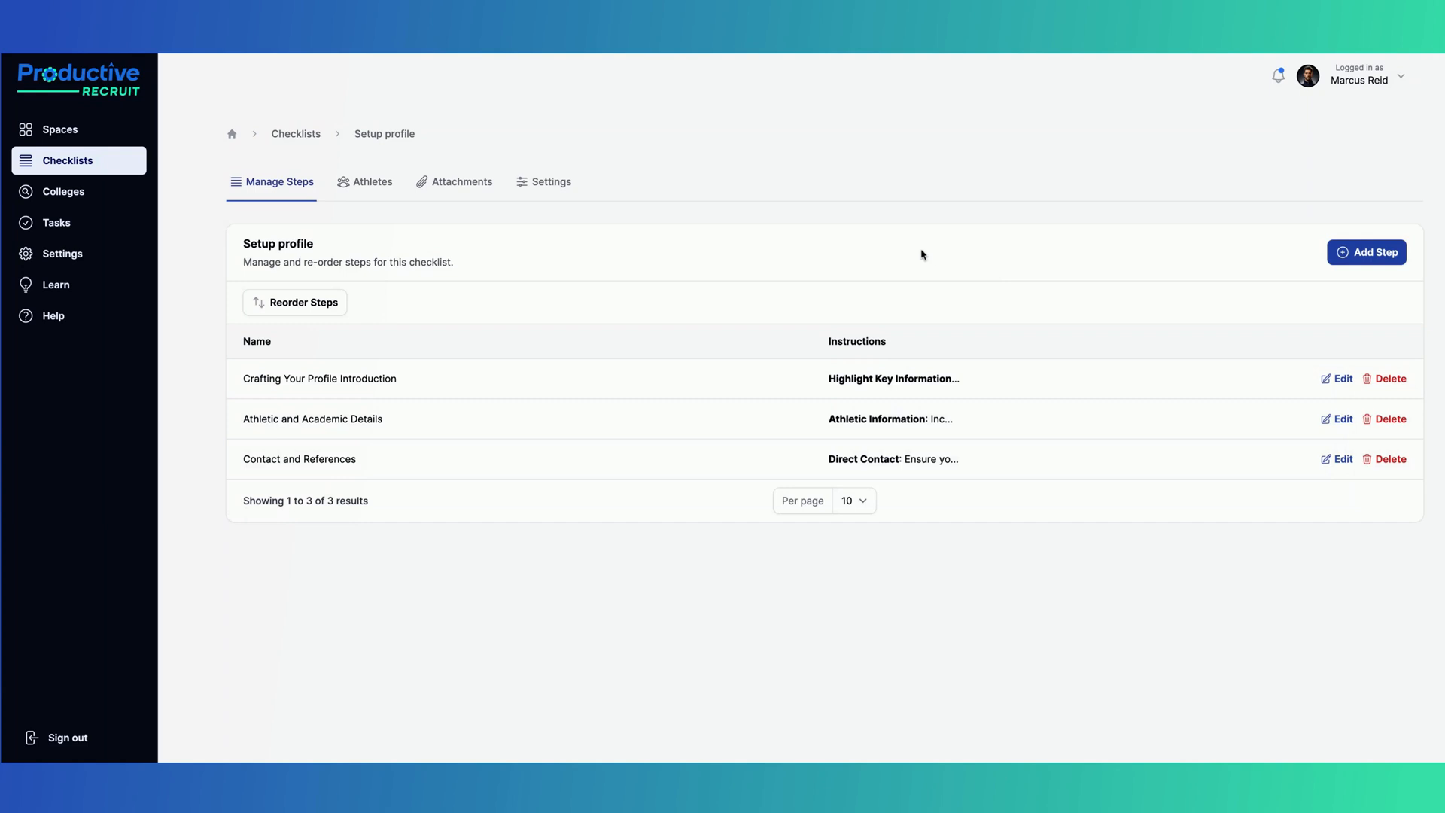
Review the "Setup profile" checklist's enrolled athletes, attachments, and its name, spaces and configuration settings
{"action": "left_click", "coordinate": [369, 188]}
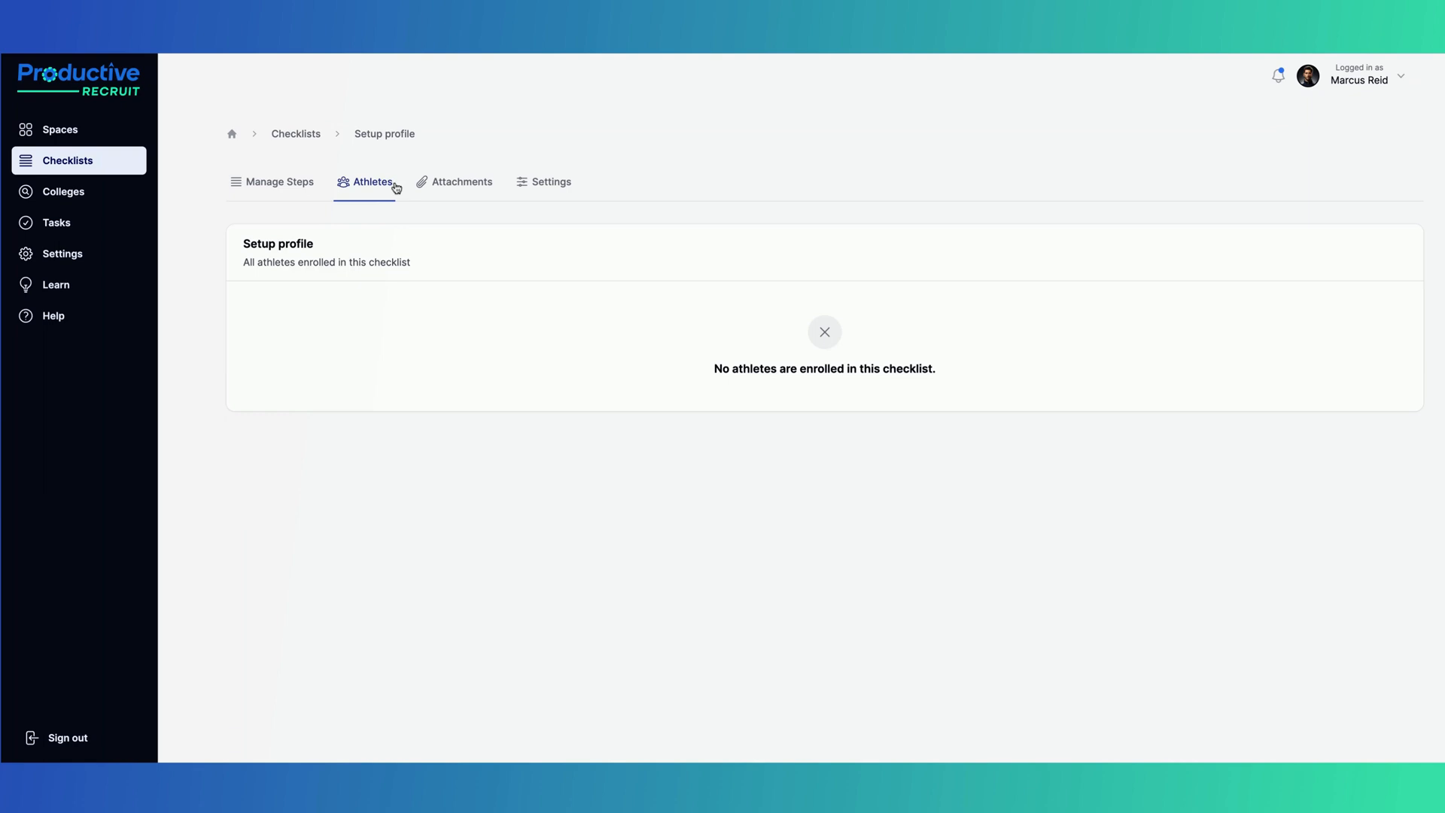
{"action": "left_click", "coordinate": [474, 188]}
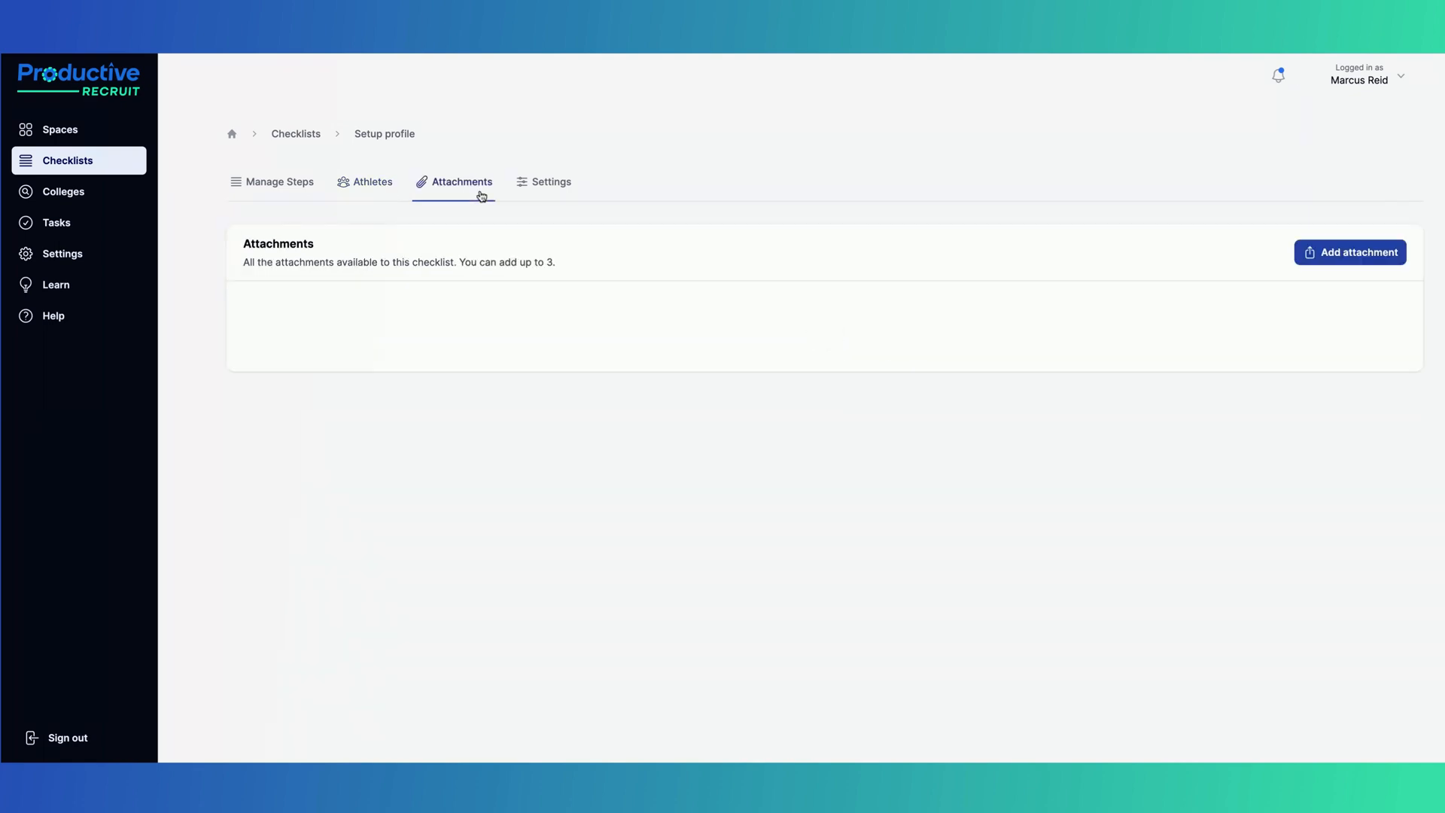
{"action": "left_click", "coordinate": [523, 185]}
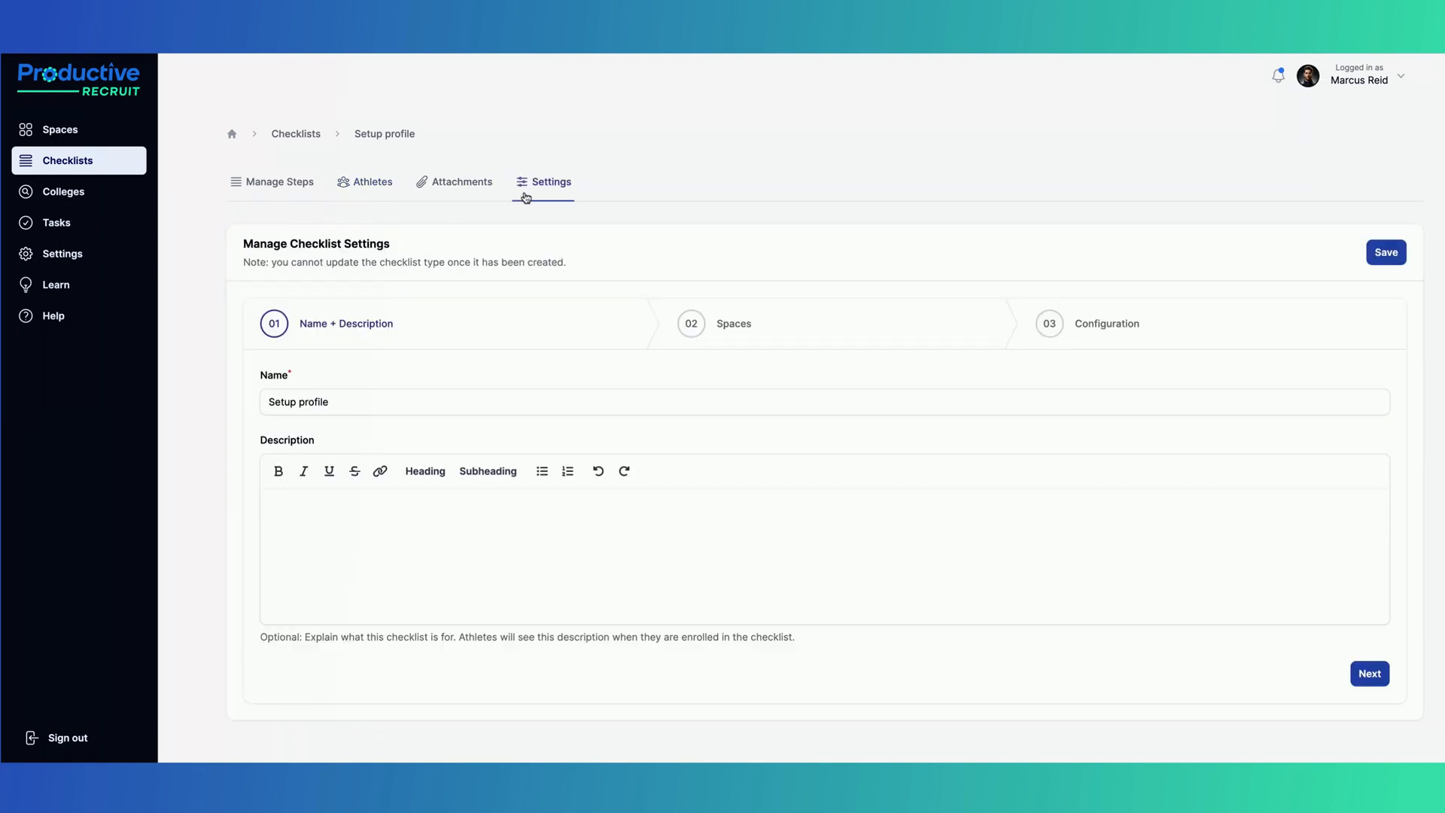
{"action": "left_click", "coordinate": [690, 321]}
{"action": "left_click", "coordinate": [1046, 322]}
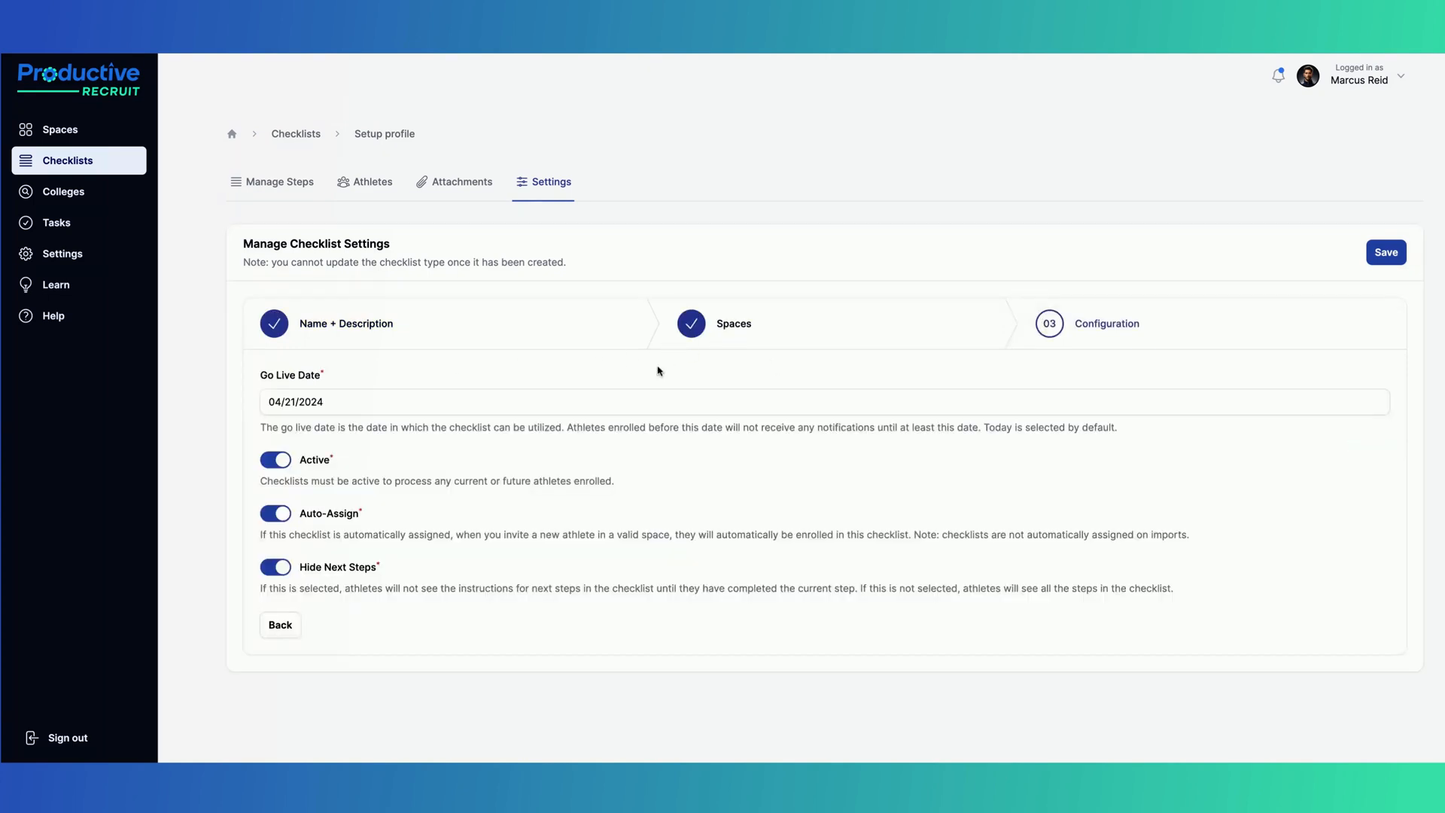
Assign the "Setup profile" checklist in bulk to the first two athletes listed in the Chicago Lightning space
{"action": "left_click", "coordinate": [92, 140]}
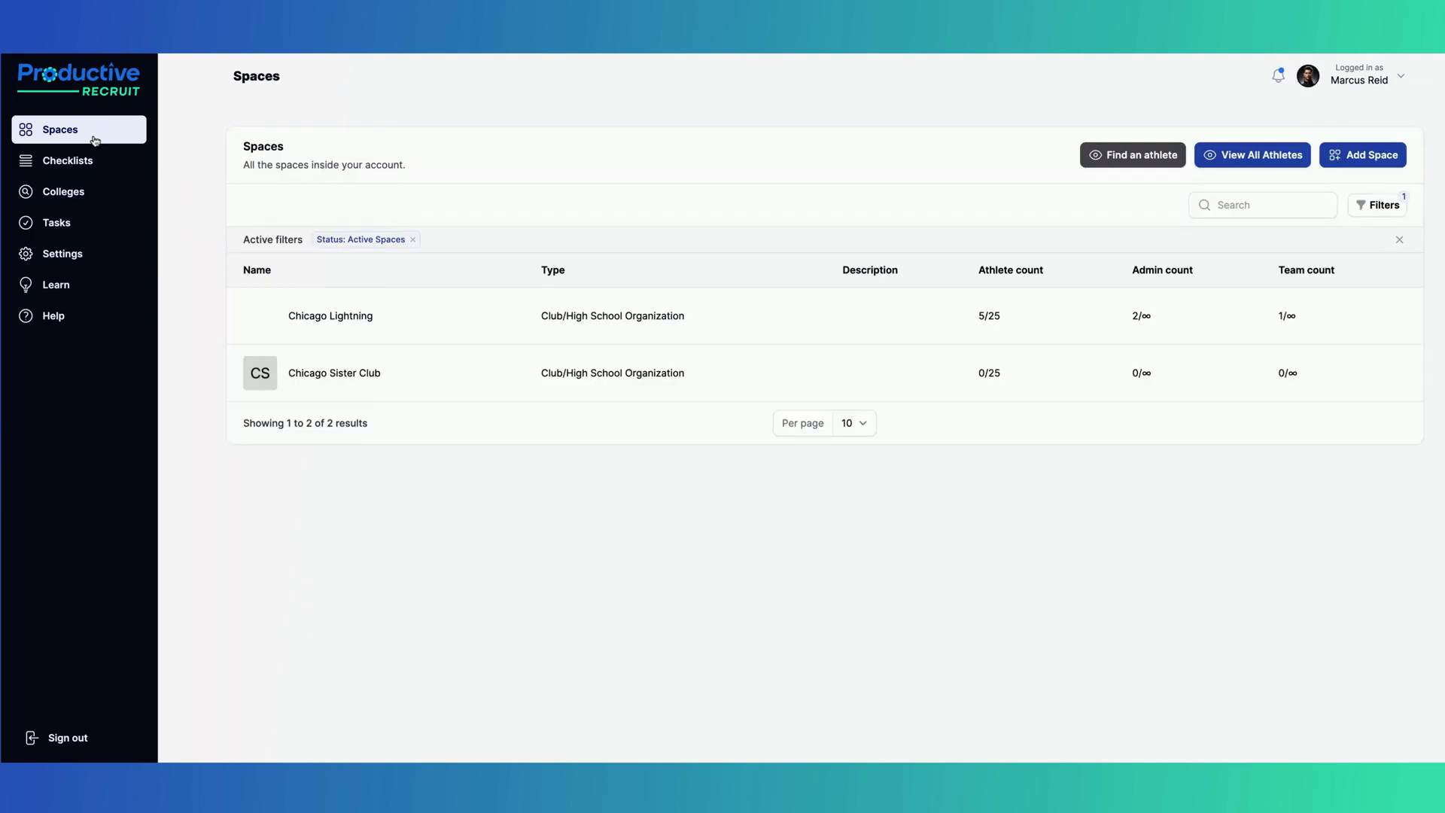
{"action": "left_click", "coordinate": [803, 325]}
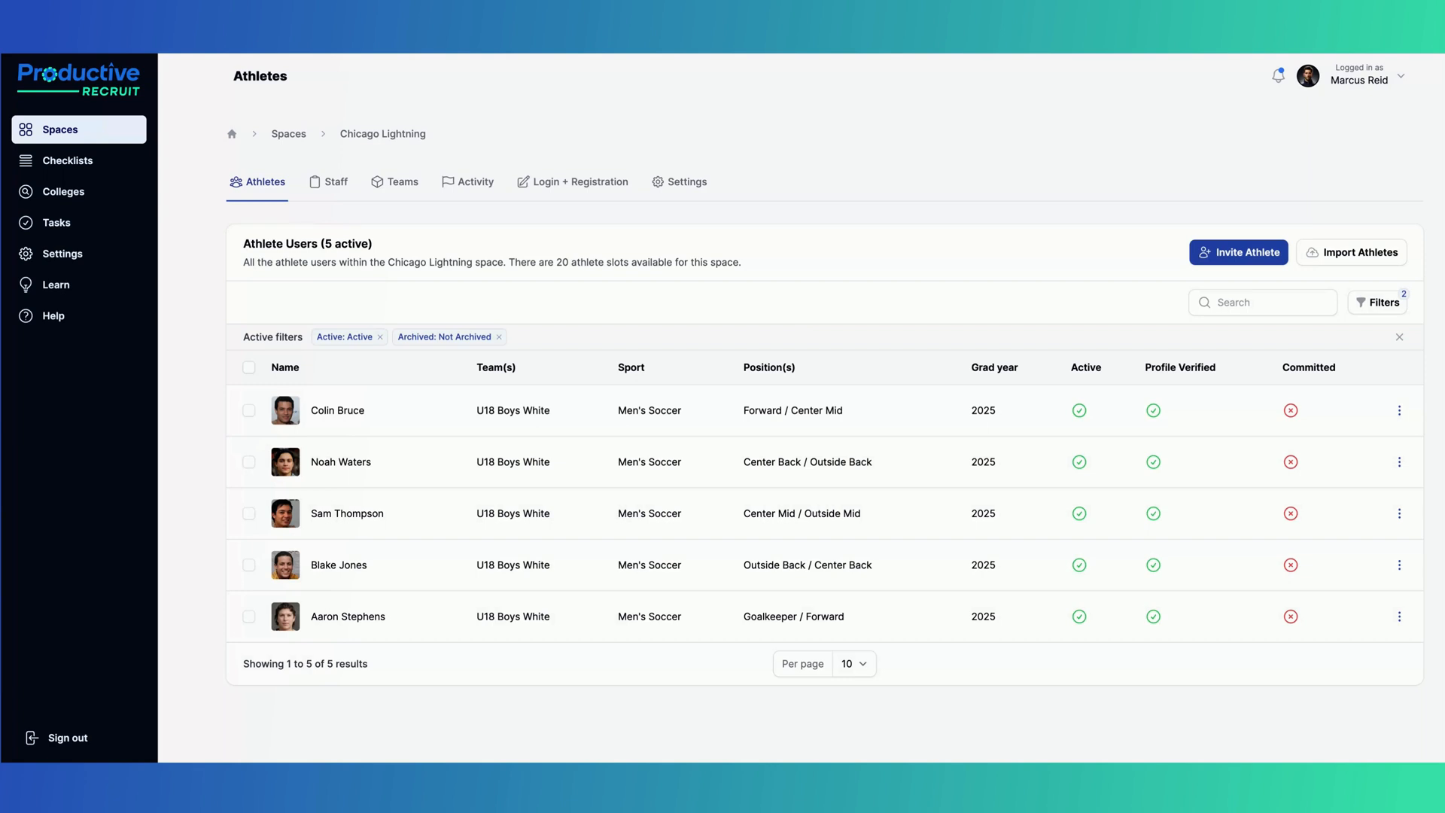
{"action": "left_click", "coordinate": [248, 410]}
{"action": "left_click", "coordinate": [248, 488]}
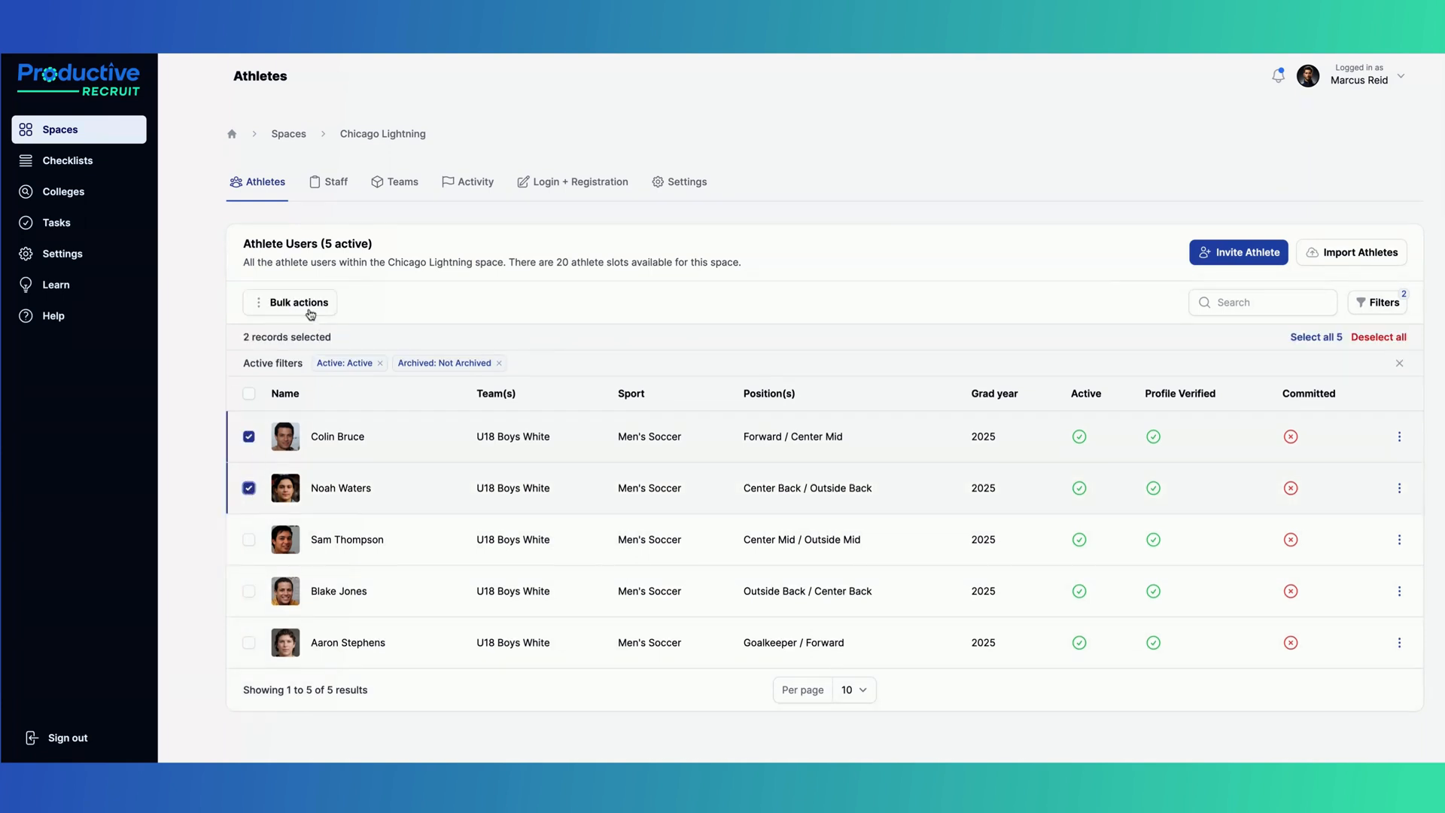
{"action": "left_click", "coordinate": [309, 304]}
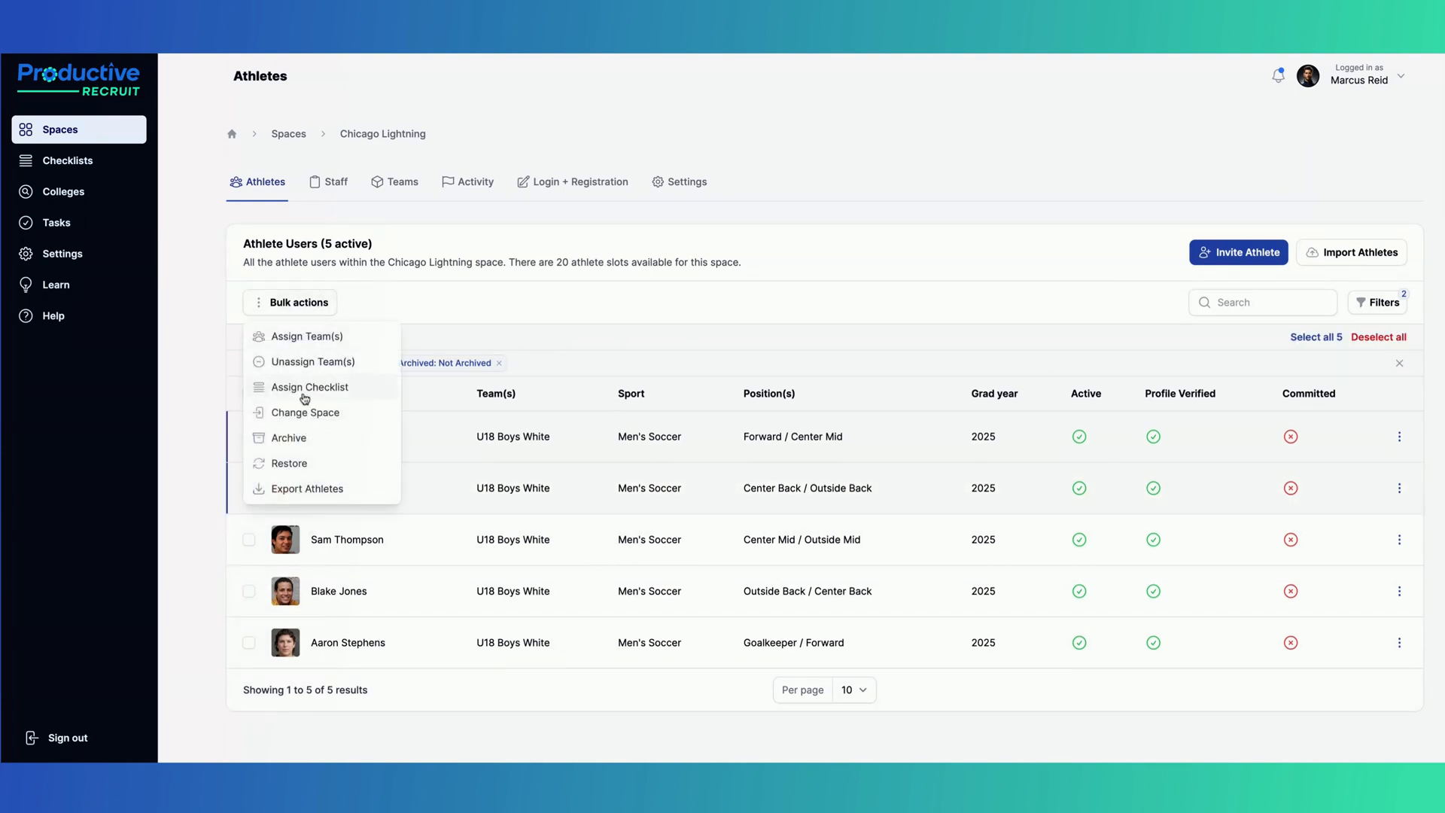
{"action": "left_click", "coordinate": [304, 387]}
{"action": "left_click", "coordinate": [659, 335]}
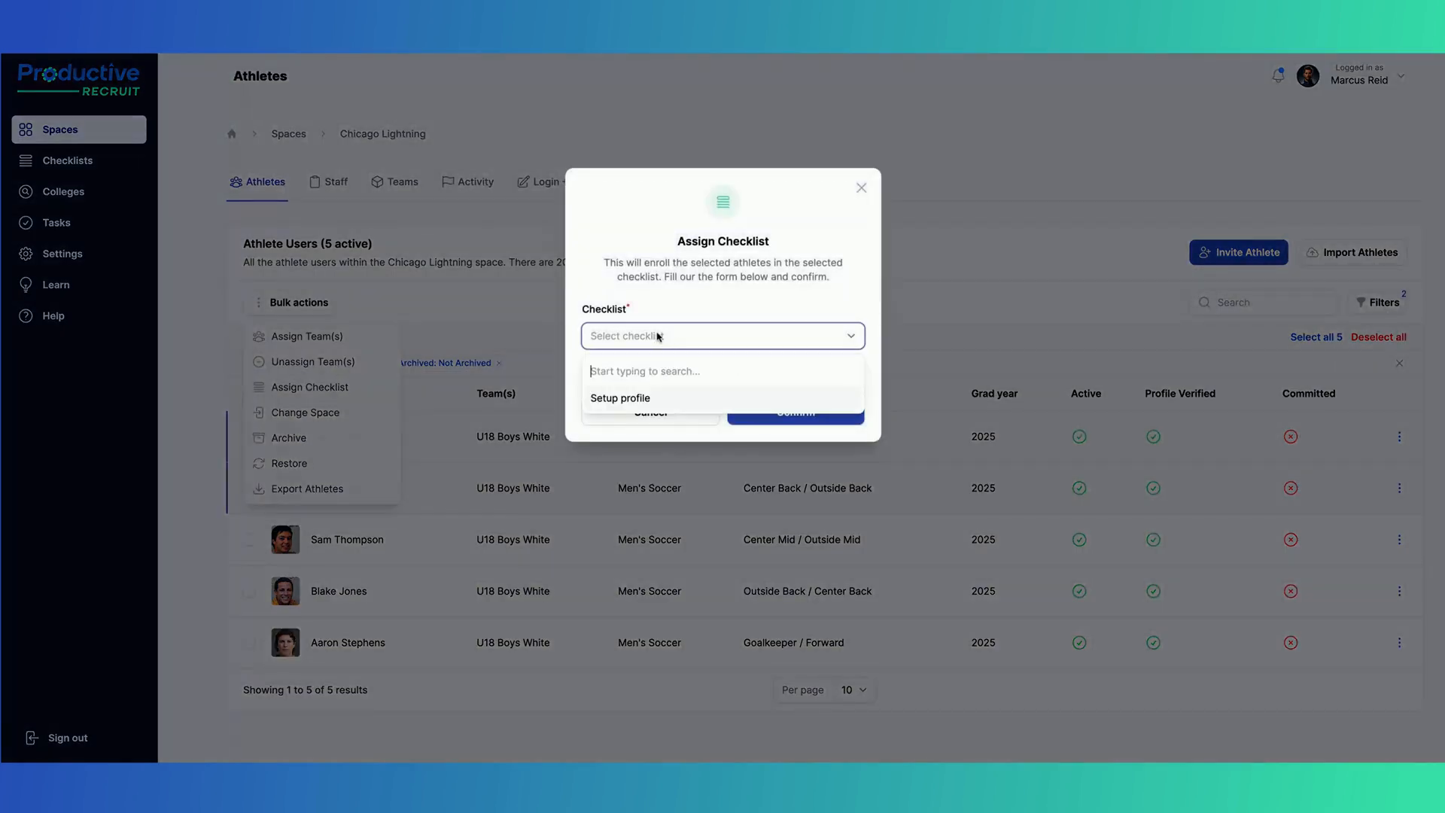
{"action": "left_click", "coordinate": [660, 400]}
{"action": "left_click", "coordinate": [774, 415]}
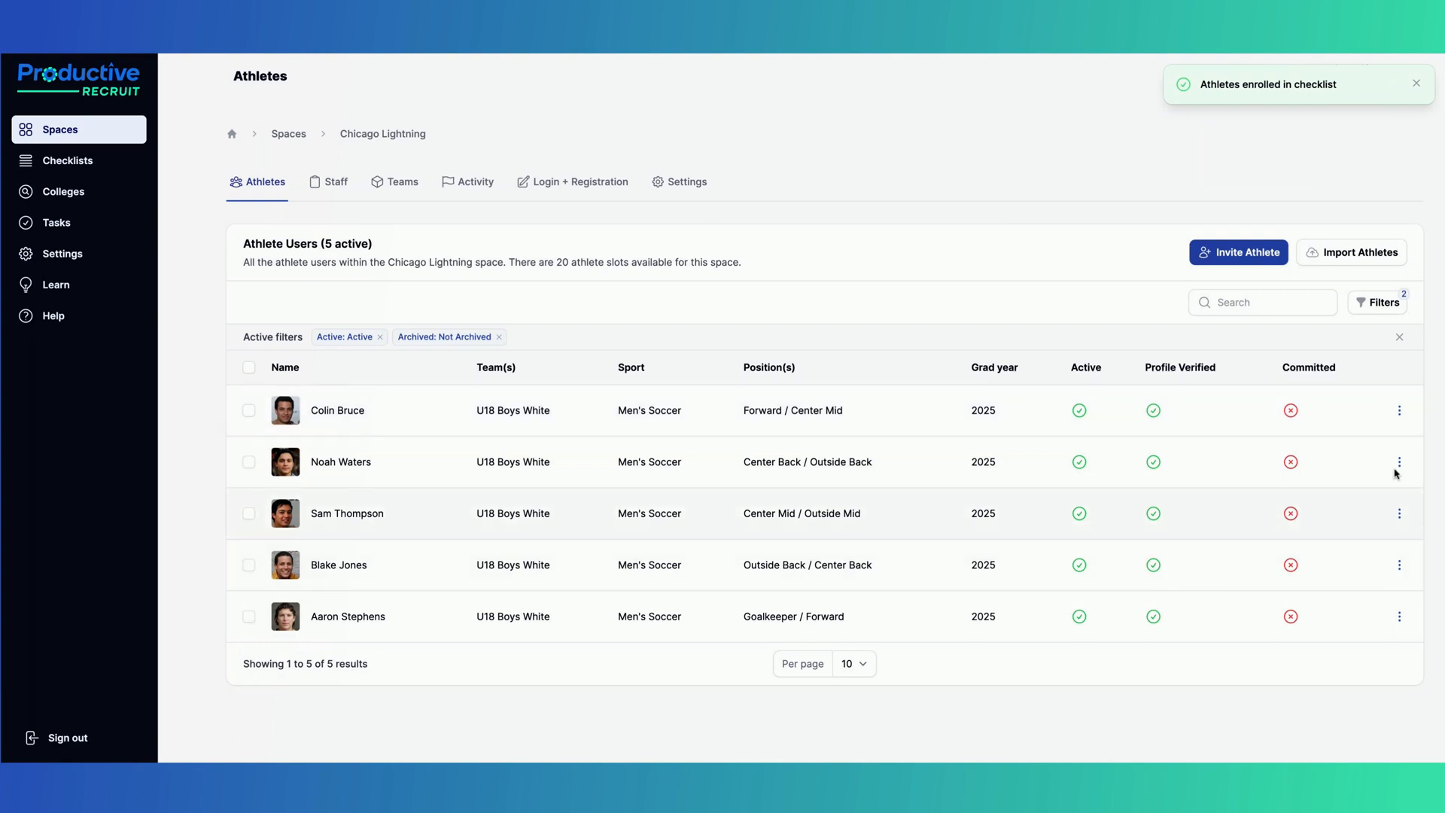
Check the checklists in the first listed athlete's record and return to the Chicago Lightning athlete list
{"action": "left_click", "coordinate": [1331, 411]}
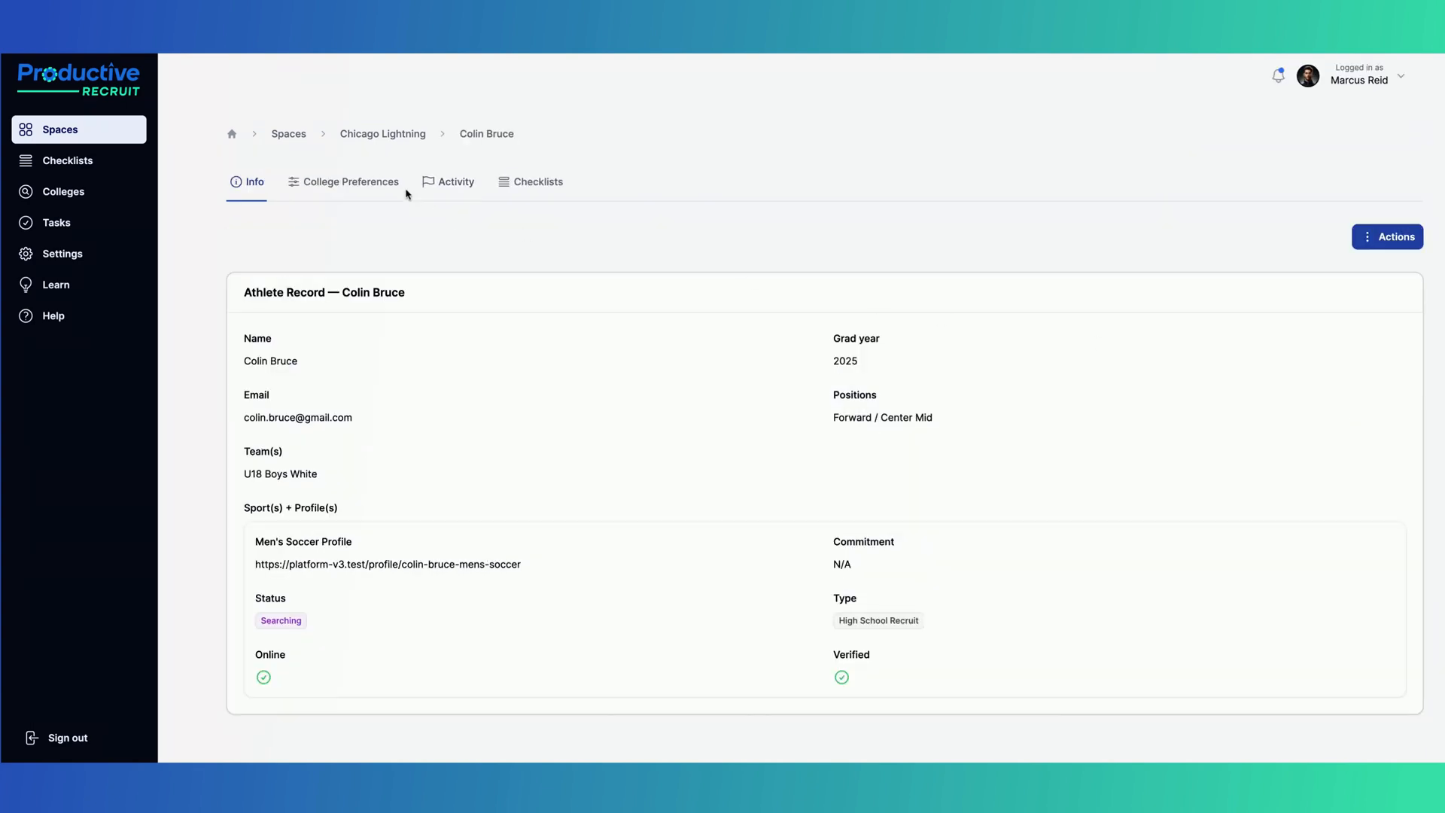
{"action": "left_click", "coordinate": [562, 184]}
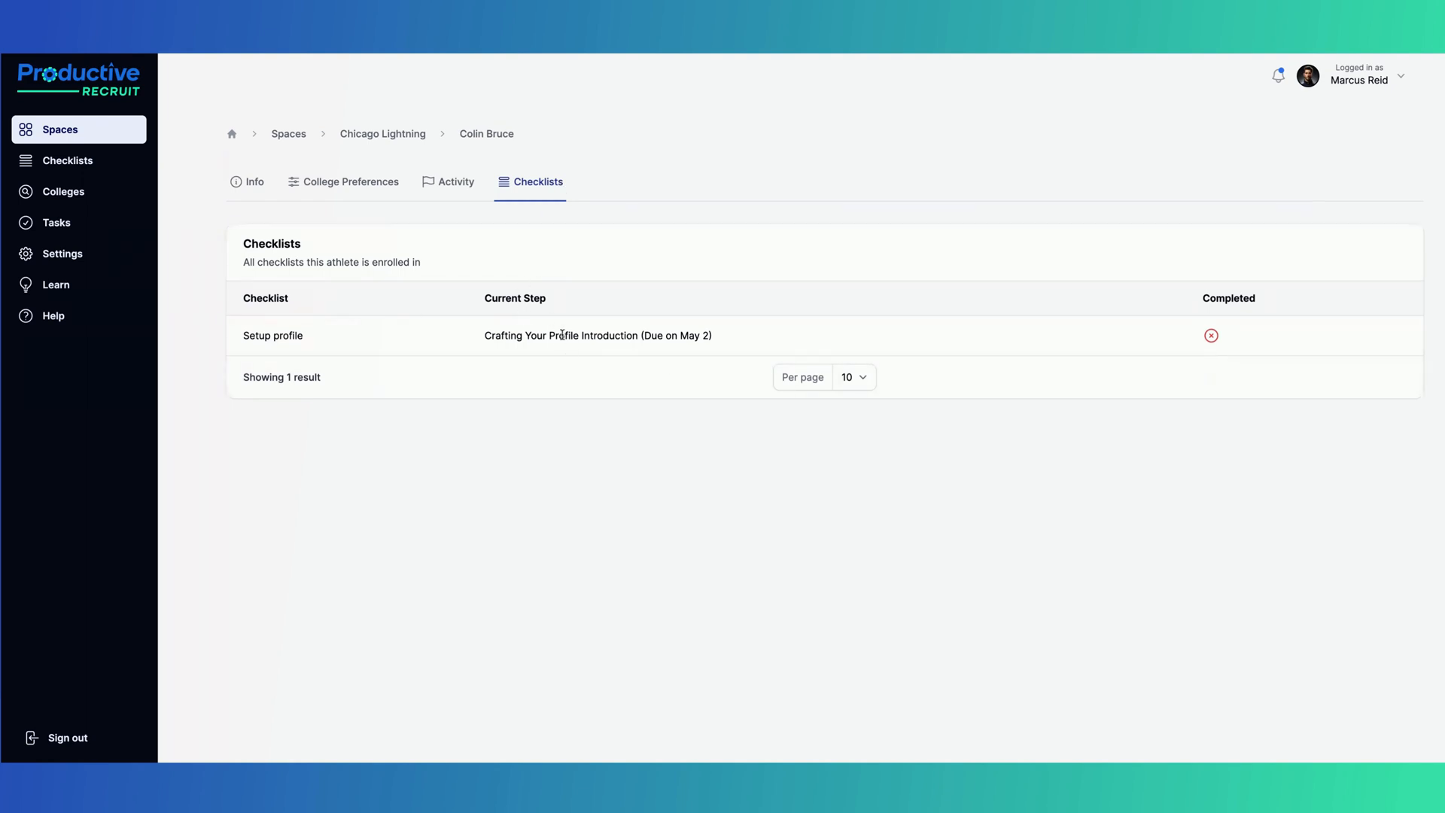
{"action": "left_click", "coordinate": [398, 135]}
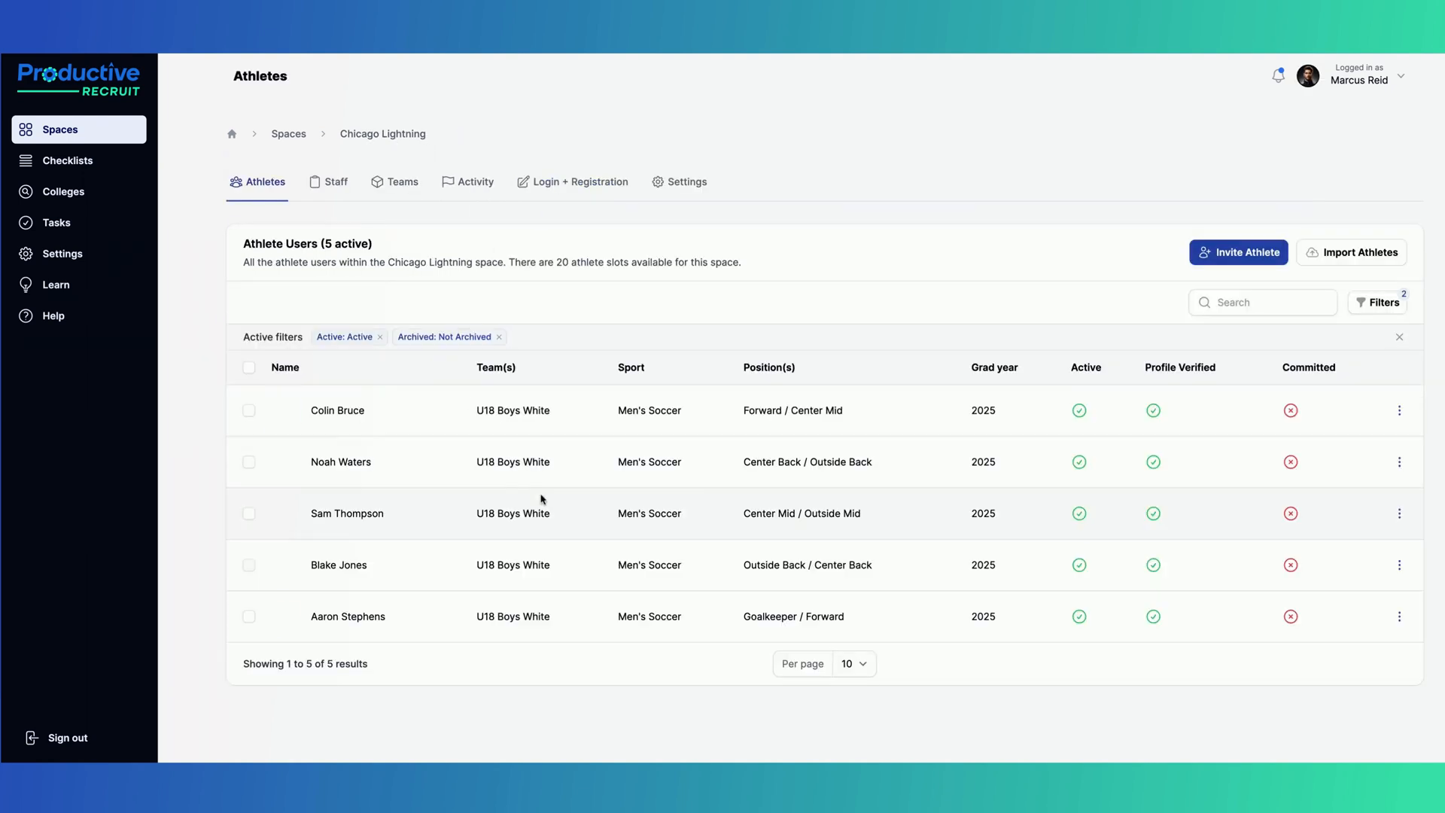
Assign the "Setup profile" checklist to the third listed athlete from that athlete's record, and return to the athlete list
{"action": "left_click", "coordinate": [476, 509]}
{"action": "left_click", "coordinate": [1390, 237]}
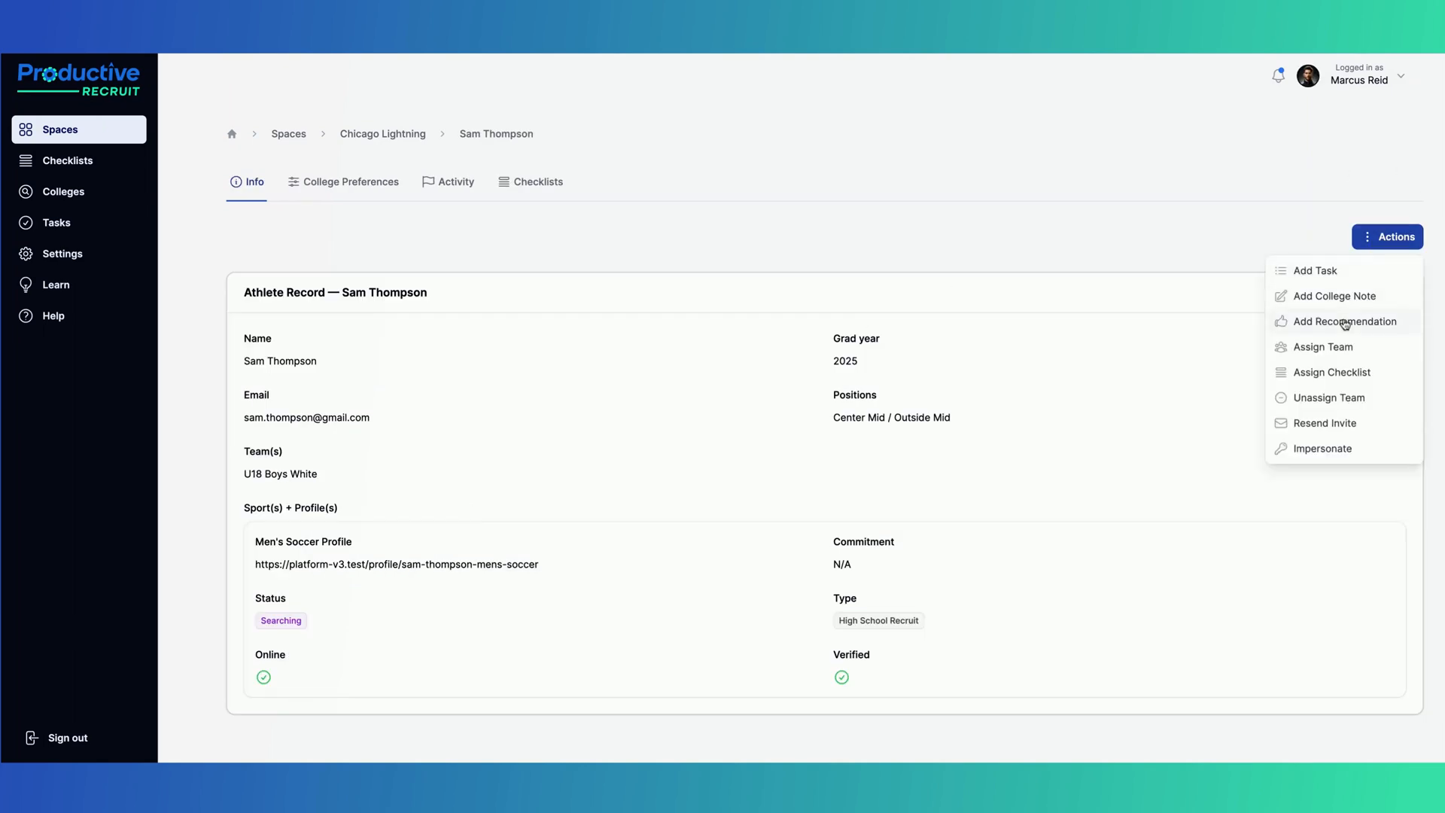
{"action": "left_click", "coordinate": [1332, 372]}
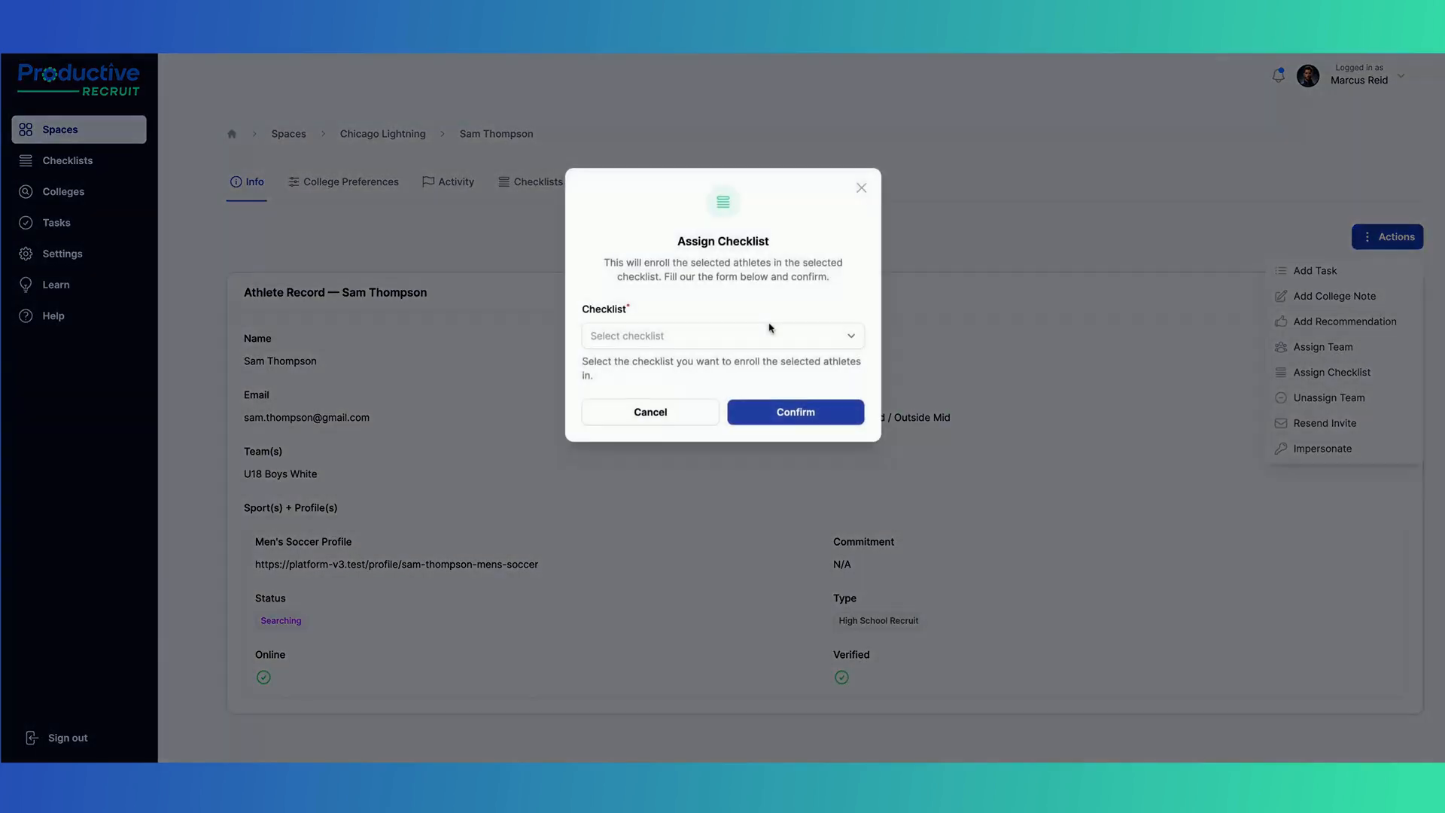
{"action": "left_click", "coordinate": [764, 332]}
{"action": "left_click", "coordinate": [693, 401]}
{"action": "left_click", "coordinate": [784, 413]}
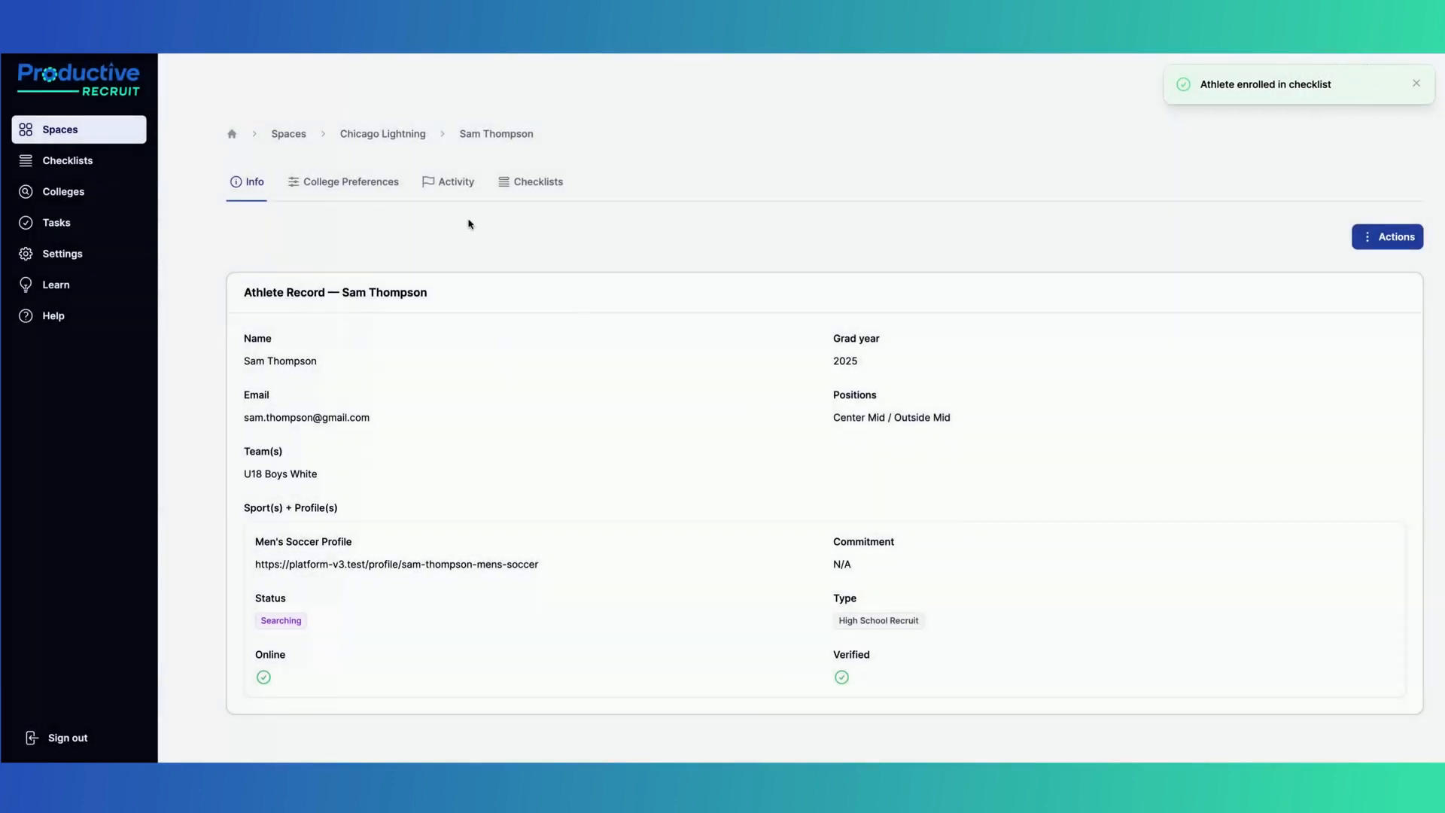
{"action": "left_click", "coordinate": [358, 136]}
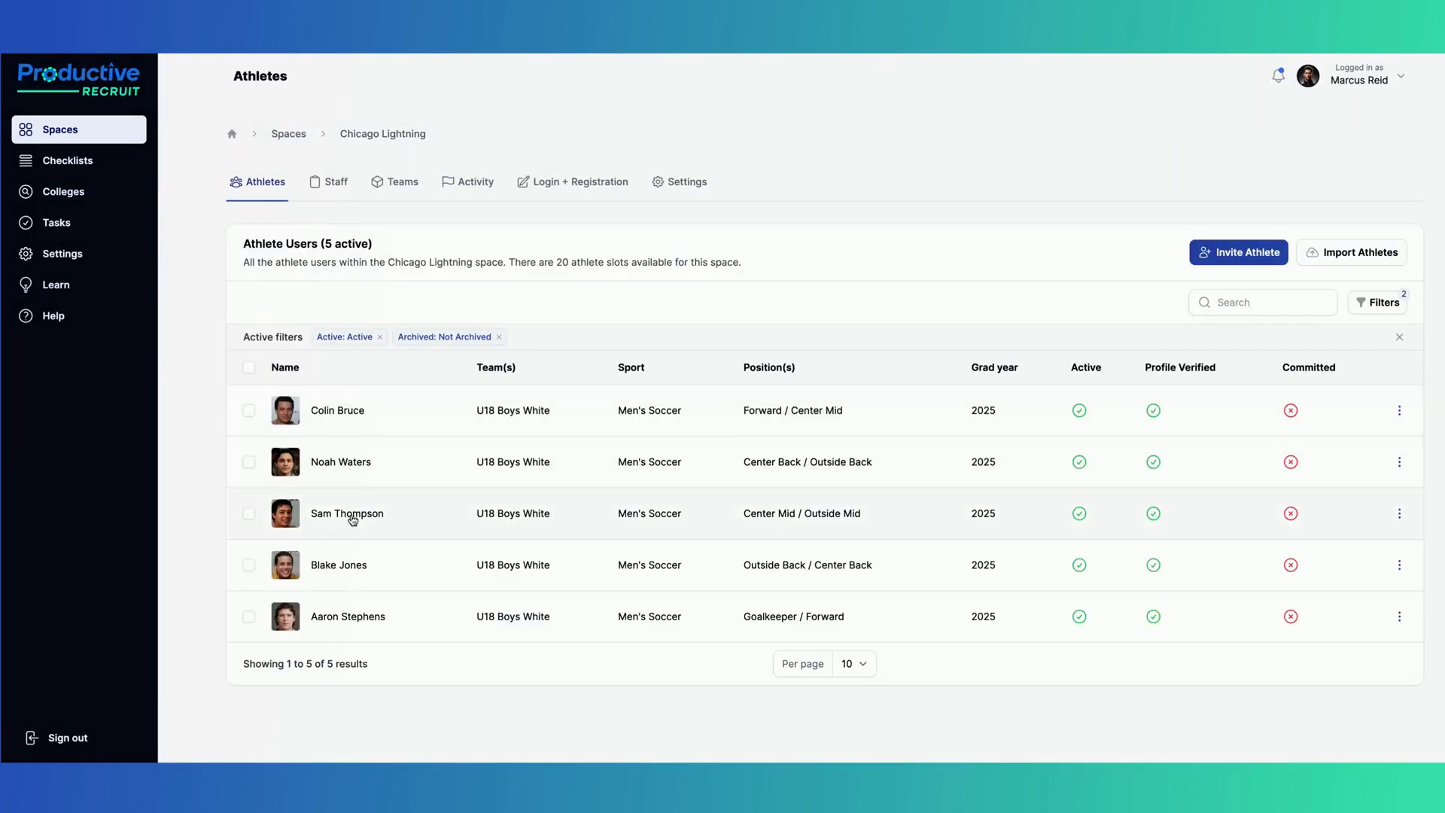
Examine the enrolled athletes and their current steps in the "Setup profile" checklist, and return to the checklists overview
{"action": "left_click", "coordinate": [114, 173]}
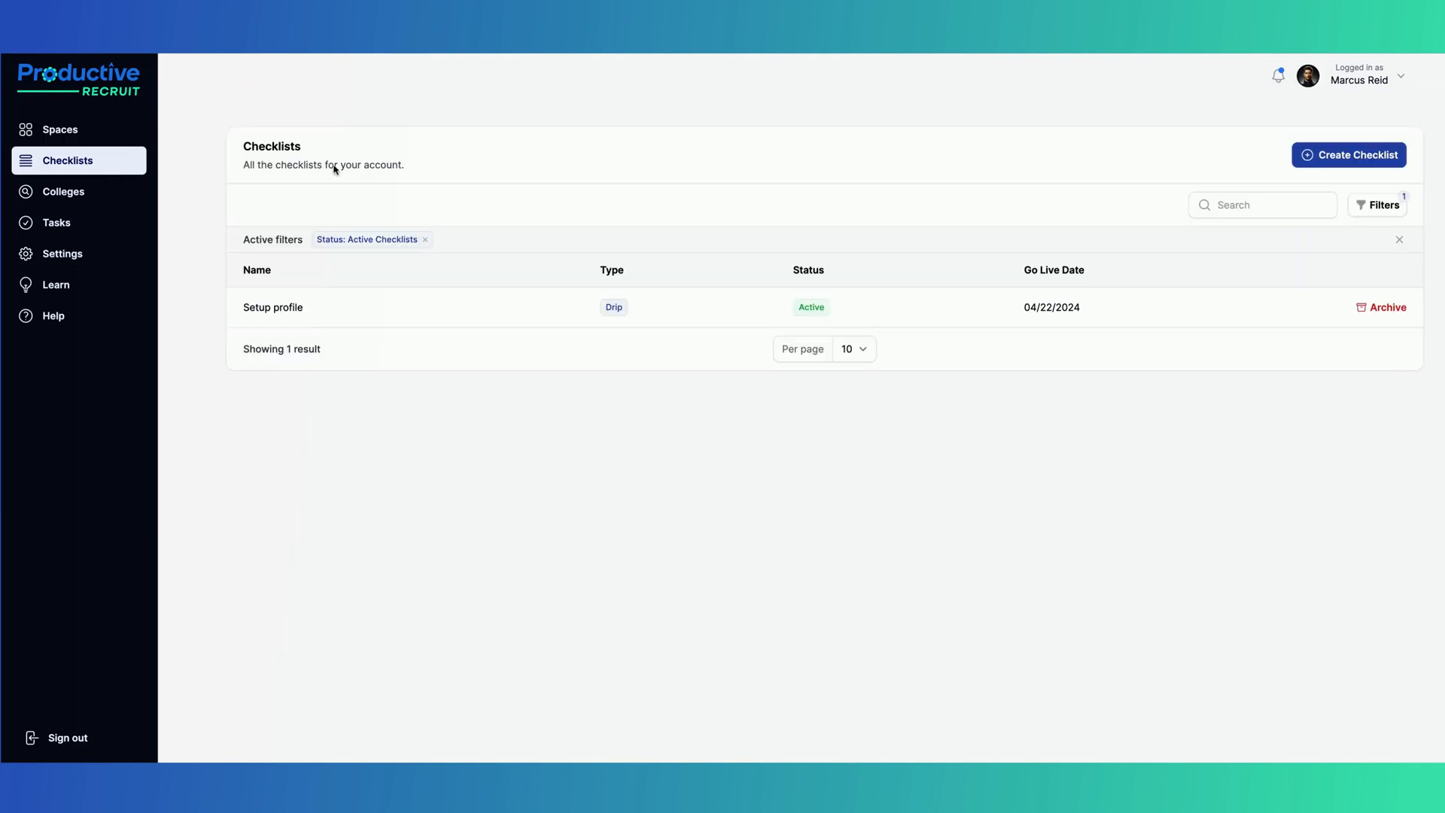
{"action": "left_click", "coordinate": [406, 307]}
{"action": "left_click", "coordinate": [433, 179]}
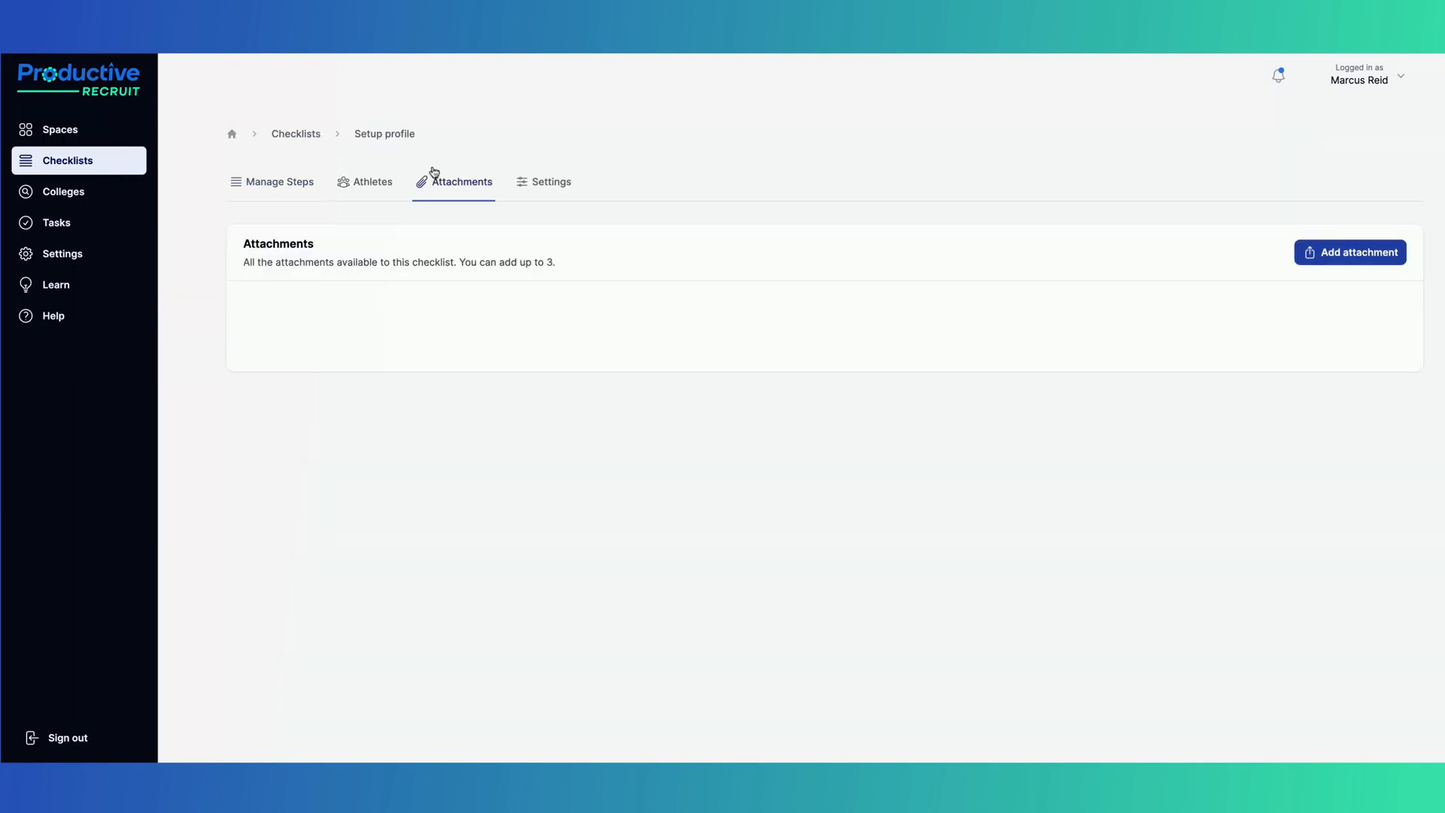
{"action": "left_click", "coordinate": [368, 195]}
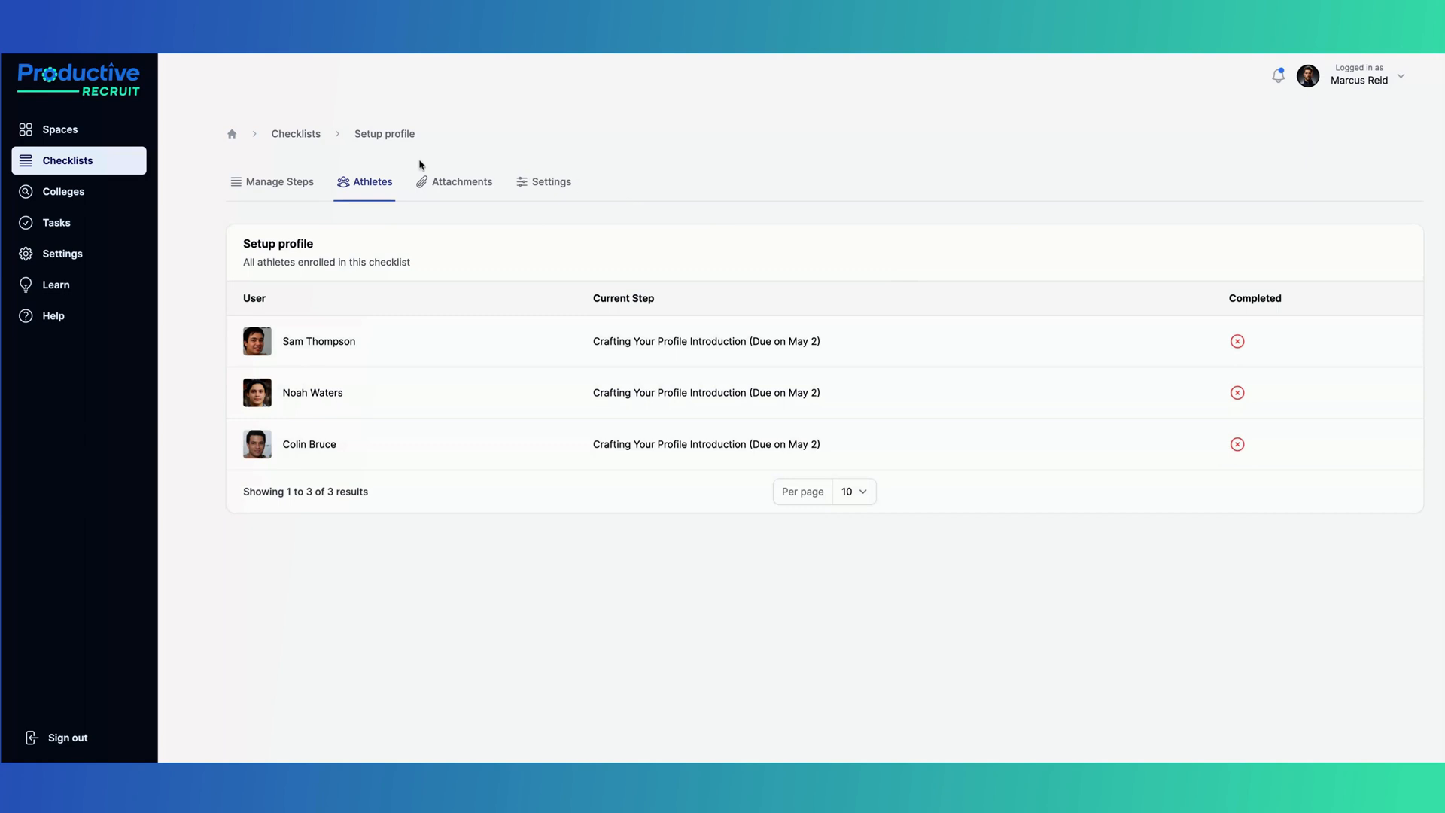
{"action": "left_click", "coordinate": [297, 134]}
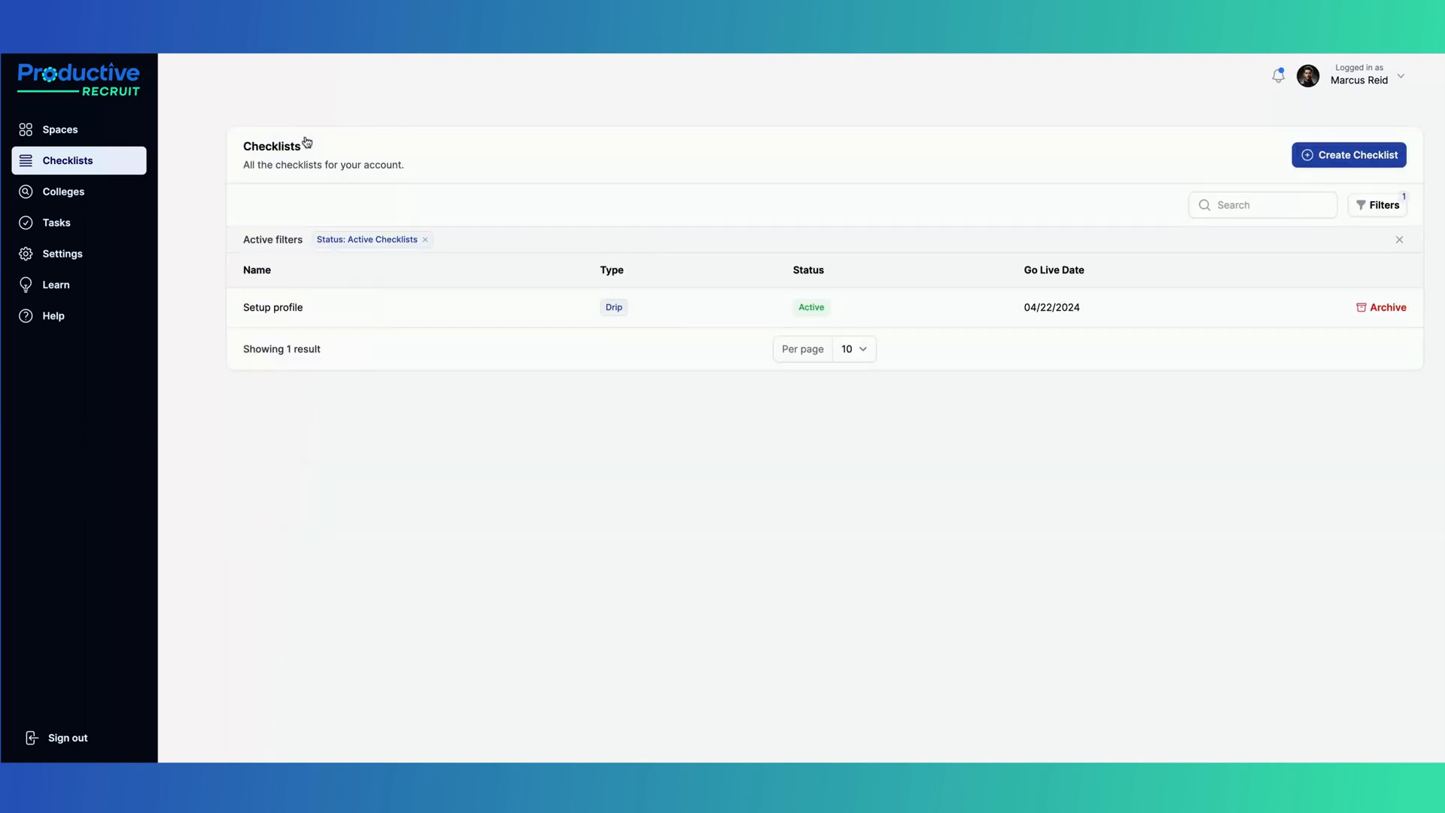
Impersonate the first listed athlete of the Chicago Lightning space to see the platform from the athlete's side
{"action": "left_click", "coordinate": [83, 135]}
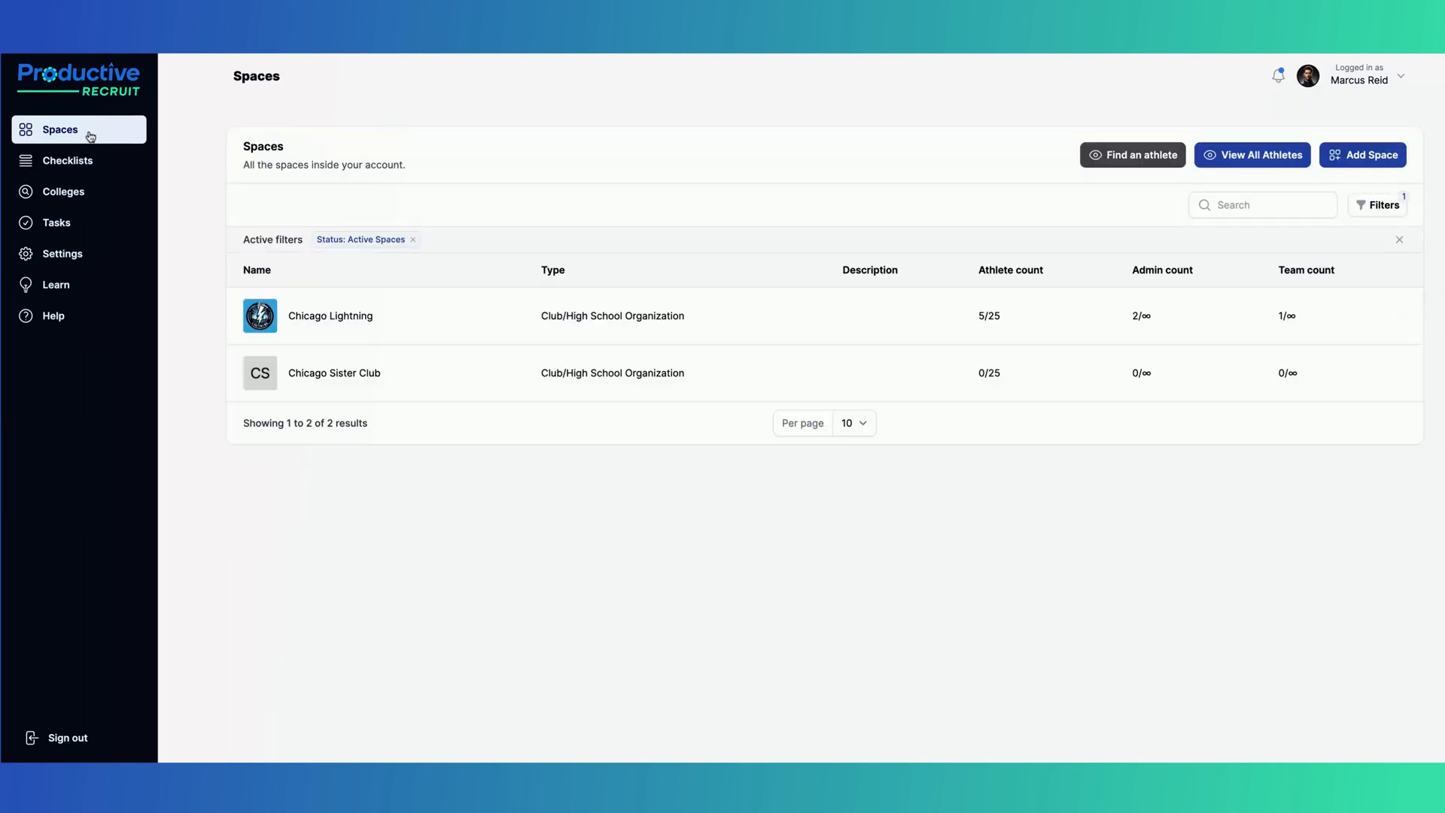
{"action": "left_click", "coordinate": [1067, 322]}
{"action": "left_click", "coordinate": [1399, 411]}
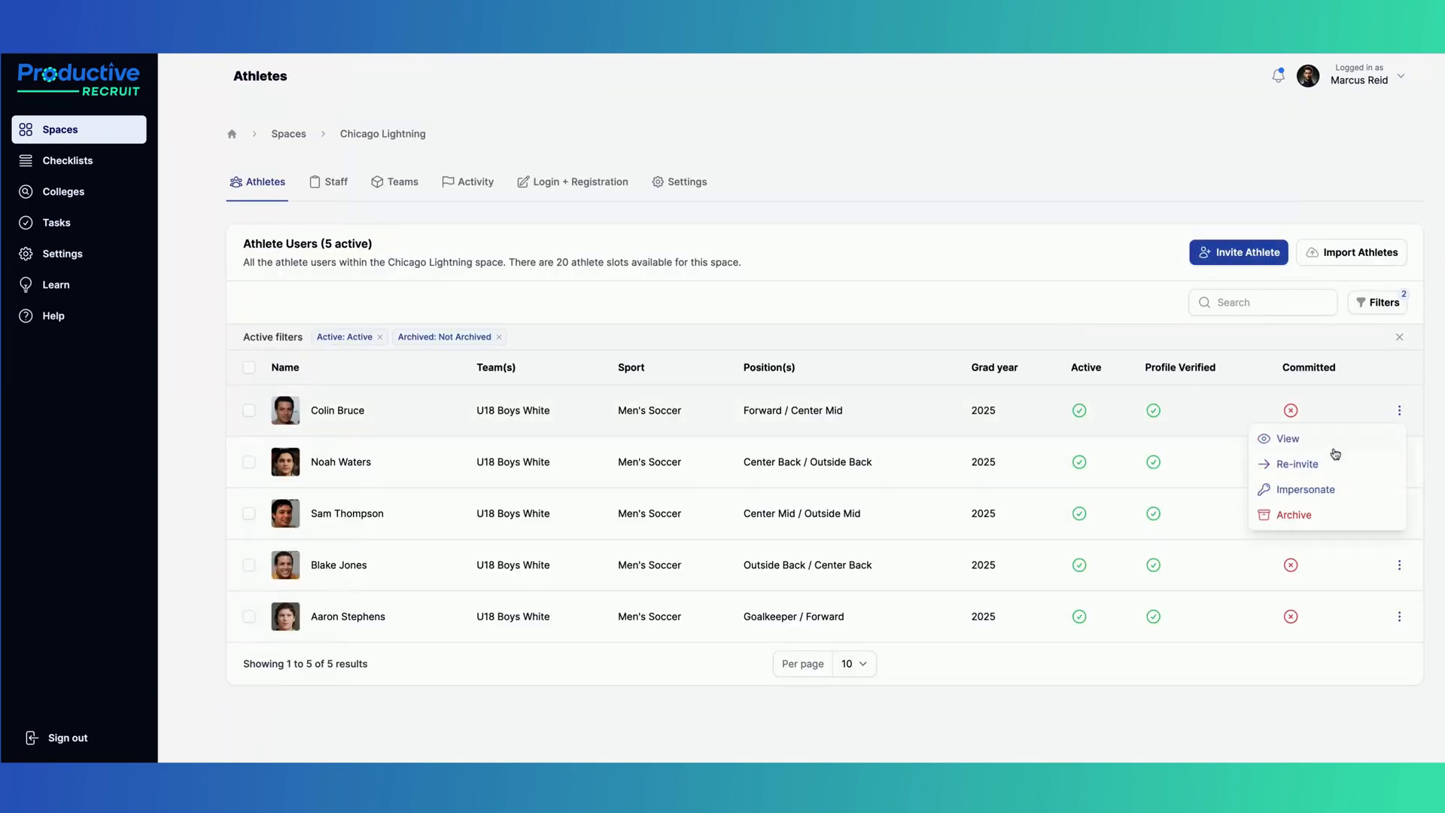
{"action": "left_click", "coordinate": [1309, 489]}
{"action": "left_click", "coordinate": [799, 328]}
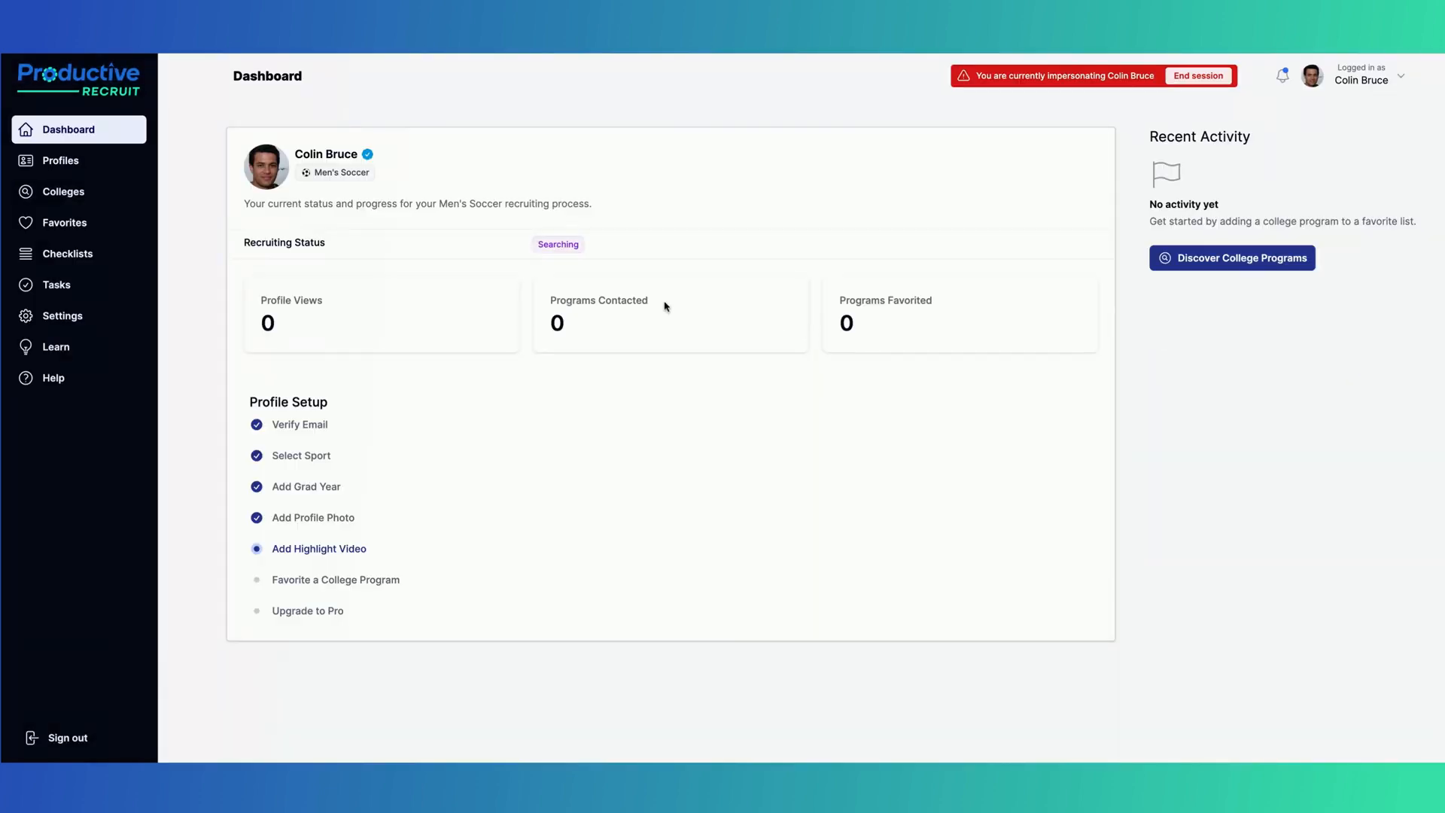
Open the "Setup profile" checklist from the impersonated athlete's recruiting checklists to view its steps
{"action": "left_click", "coordinate": [108, 256]}
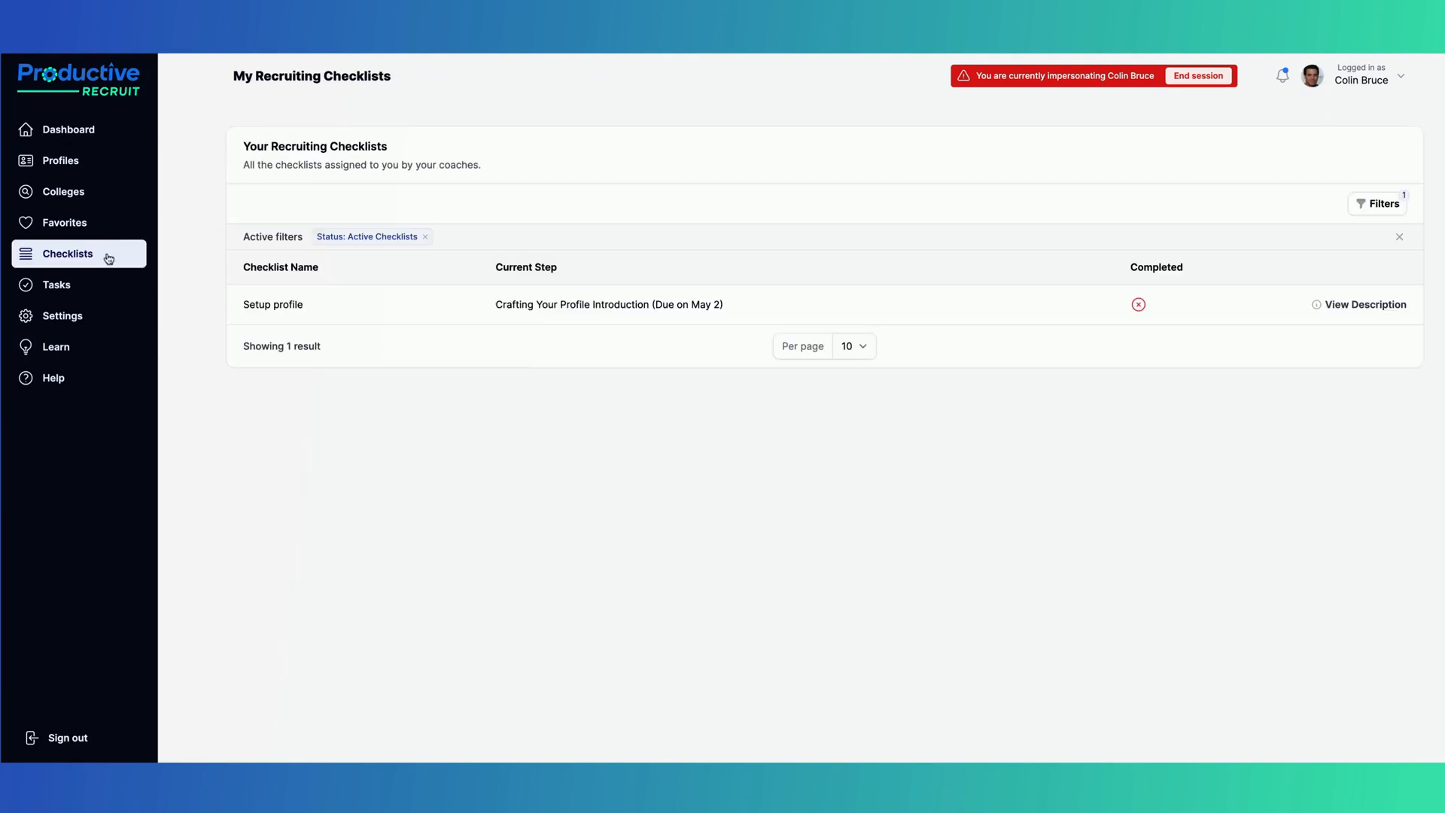
{"action": "left_click", "coordinate": [658, 307]}
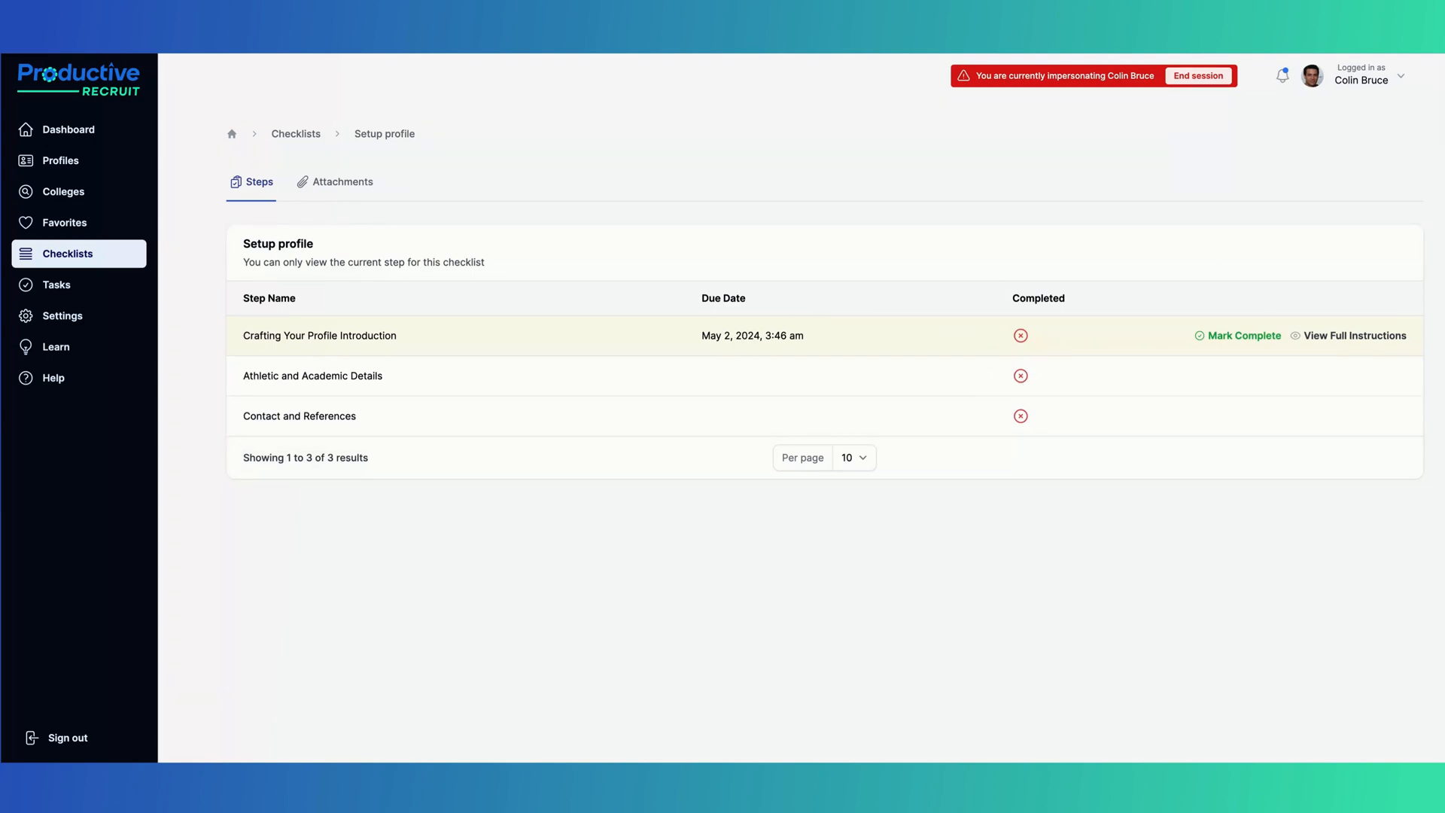
Check the athlete's notifications for the "Setup profile" checklist enrollment notice, and return to the checklist
{"action": "left_click", "coordinate": [1282, 75]}
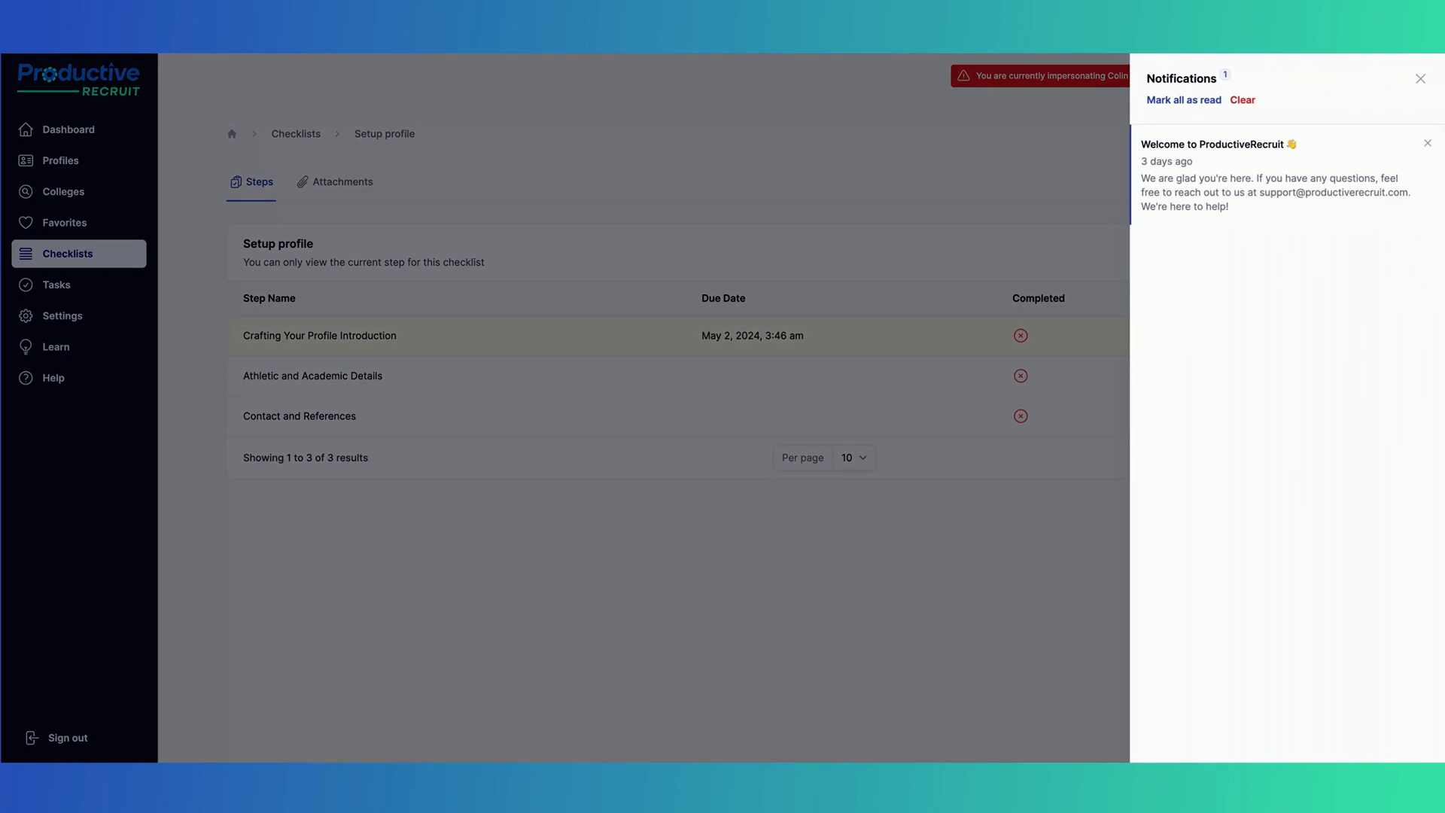
{"action": "left_click_drag", "start_coordinate": [1213, 159], "coordinate": [1148, 145]}
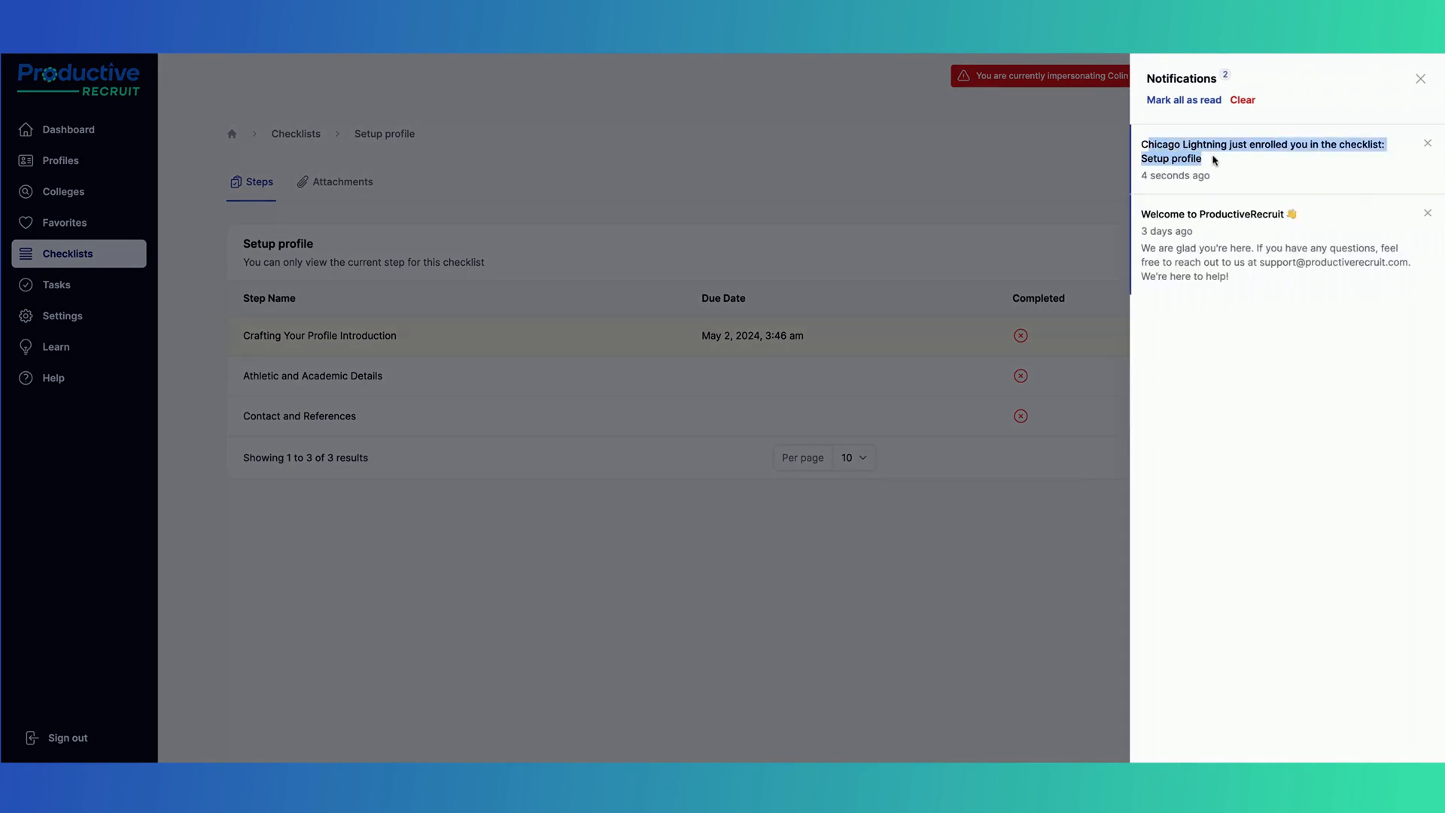
{"action": "left_click", "coordinate": [1062, 149]}
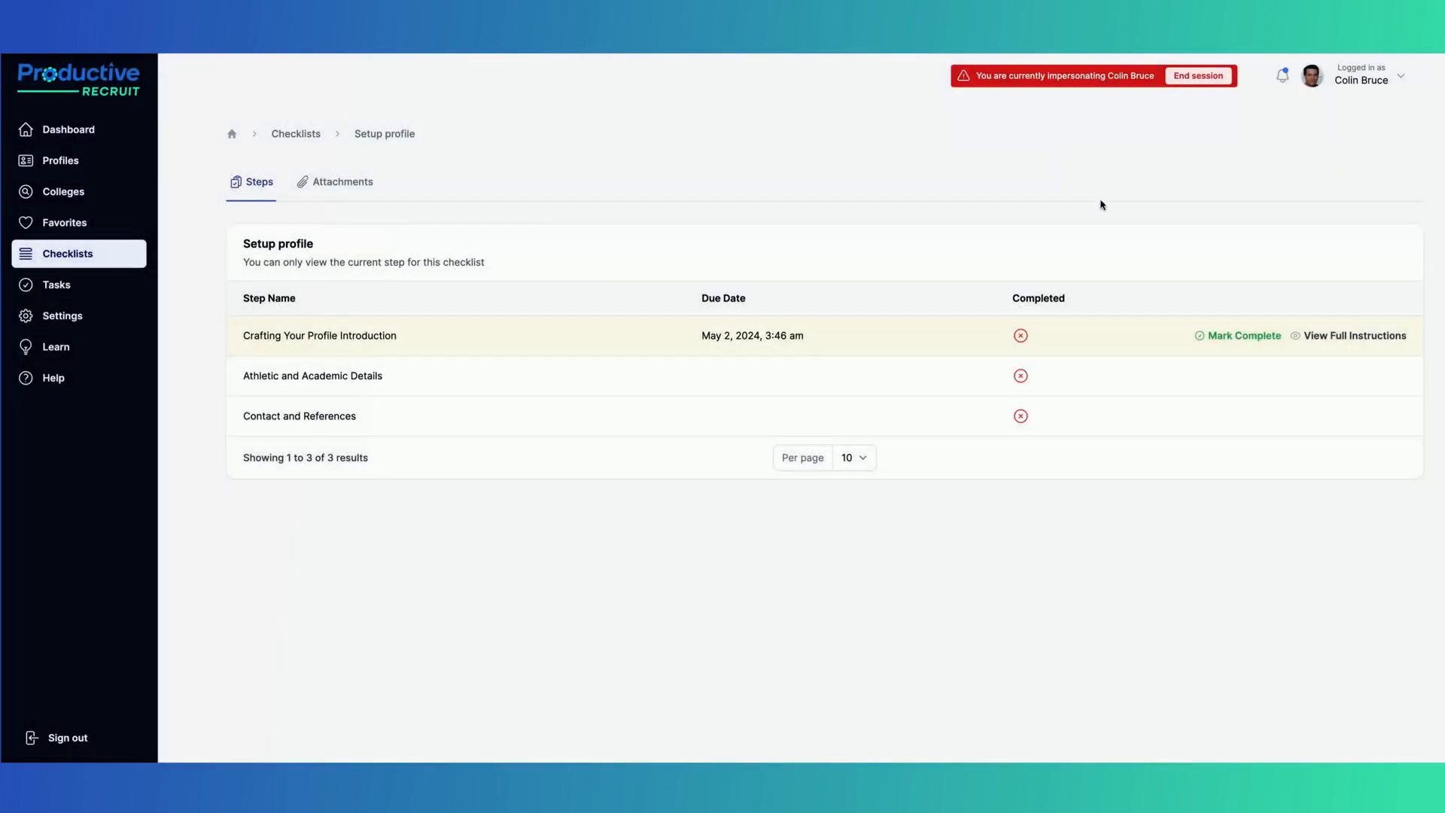
Read the full instructions of the "Crafting Your Profile Introduction" step and check the checklist's attachments, returning to the steps
{"action": "left_click", "coordinate": [1337, 337]}
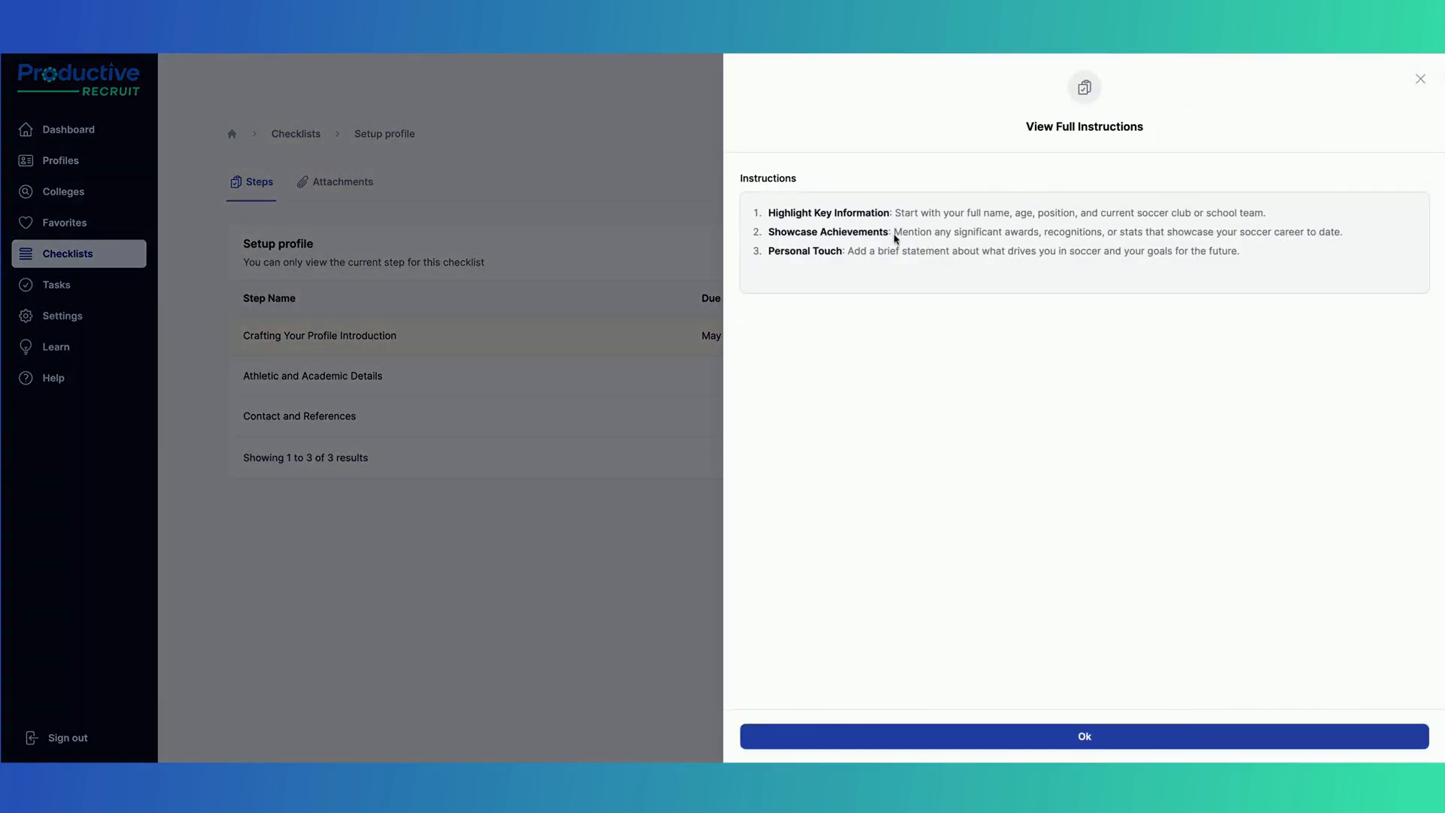
{"action": "left_click", "coordinate": [1119, 735]}
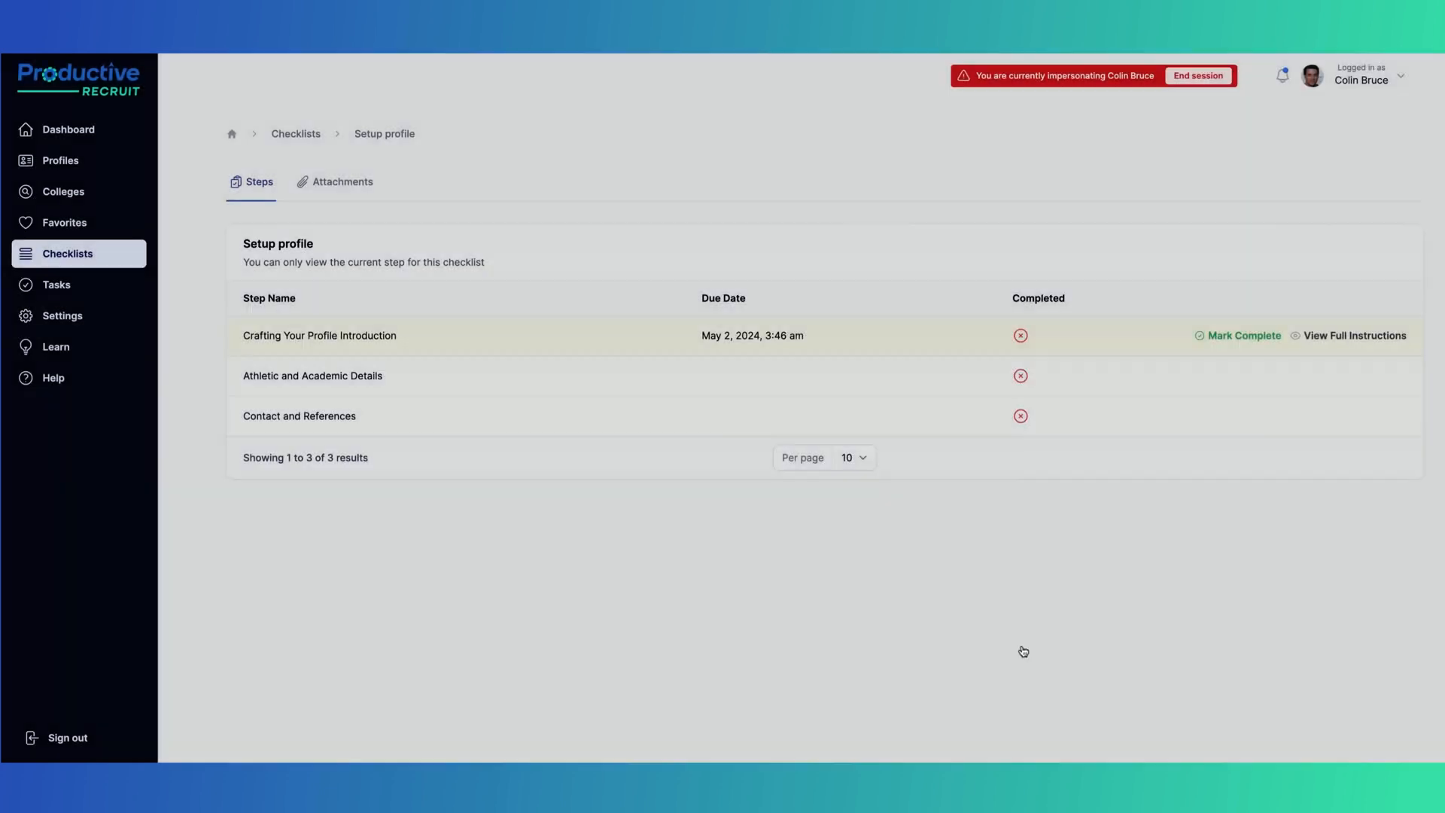
{"action": "left_click", "coordinate": [320, 185]}
{"action": "left_click", "coordinate": [268, 194]}
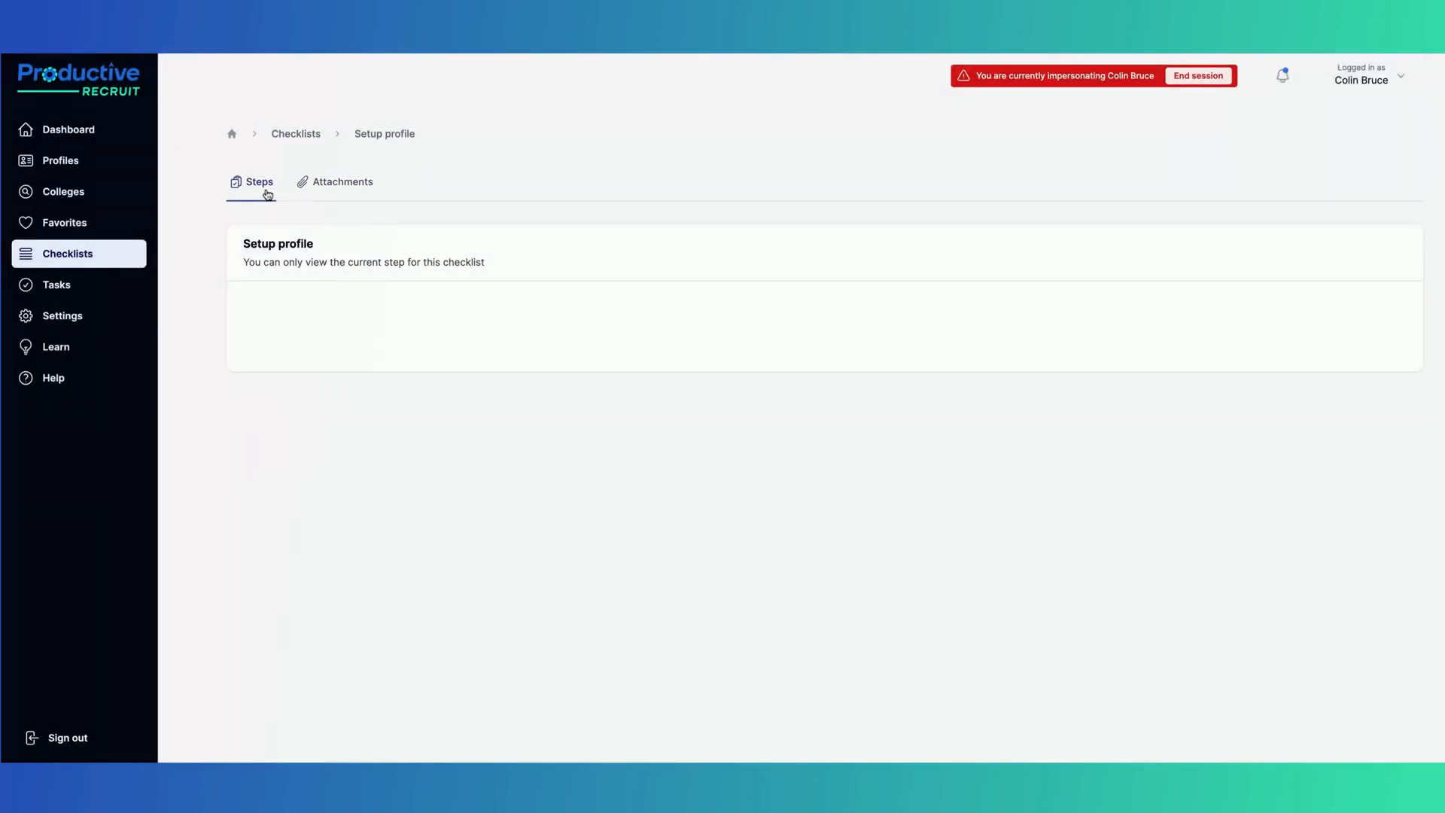
Mark the "Crafting Your Profile Introduction" step as complete and confirm the change
{"action": "left_click", "coordinate": [1231, 342]}
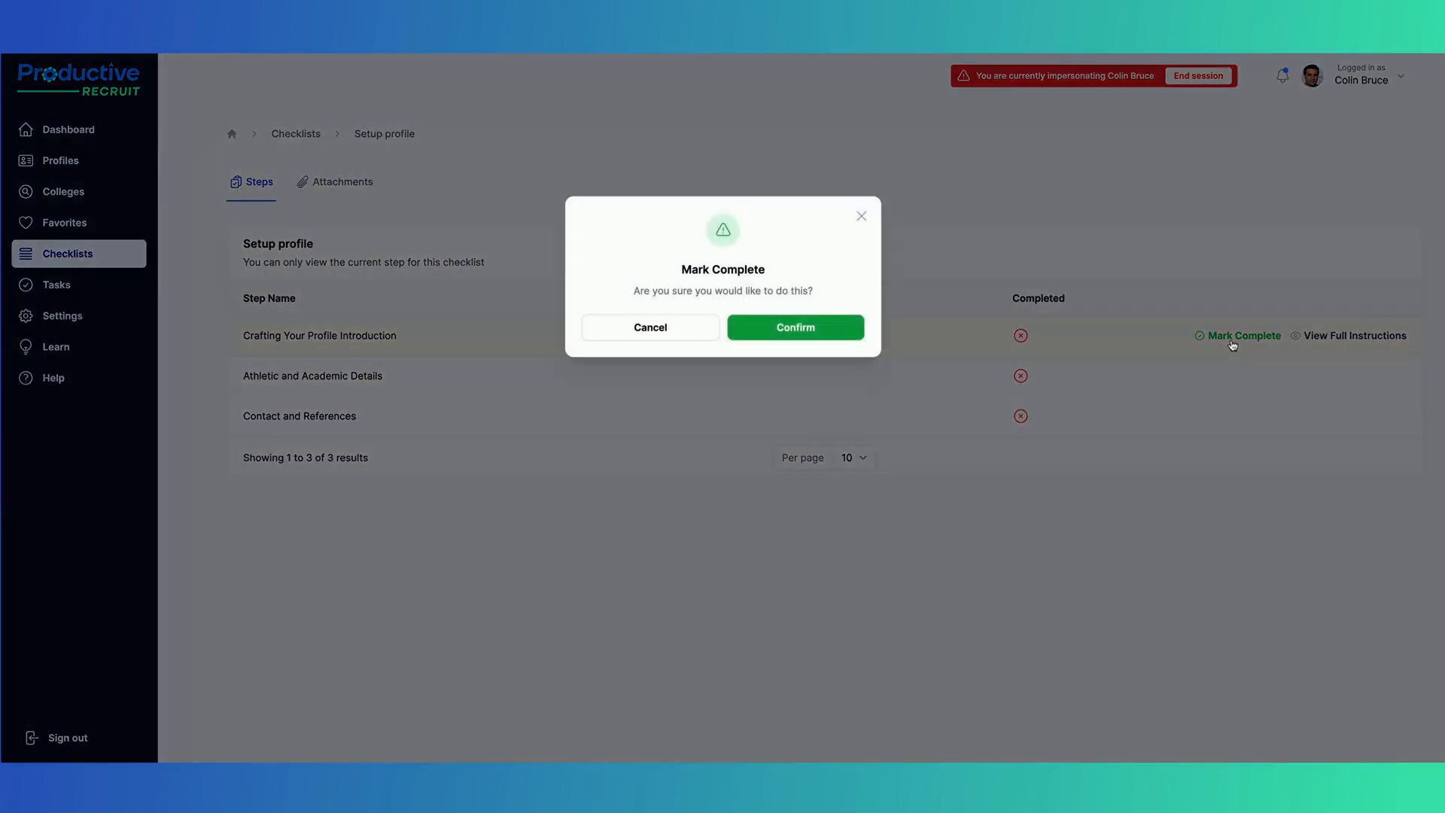
{"action": "left_click", "coordinate": [817, 328]}
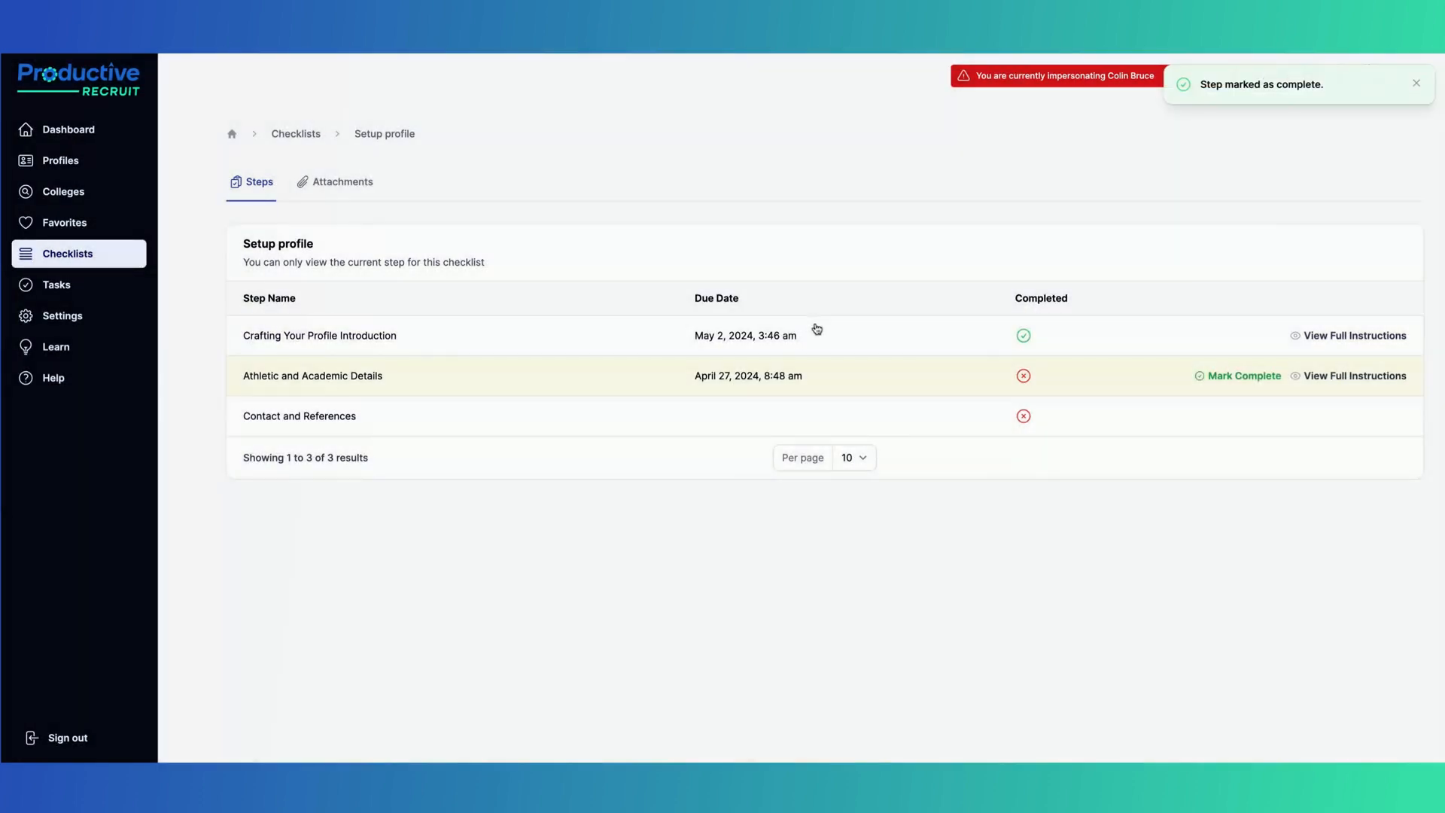
View the full instructions of the "Athletic and Academic Details" step, and end the impersonation session
{"action": "left_click", "coordinate": [1332, 375]}
{"action": "left_click", "coordinate": [1110, 733]}
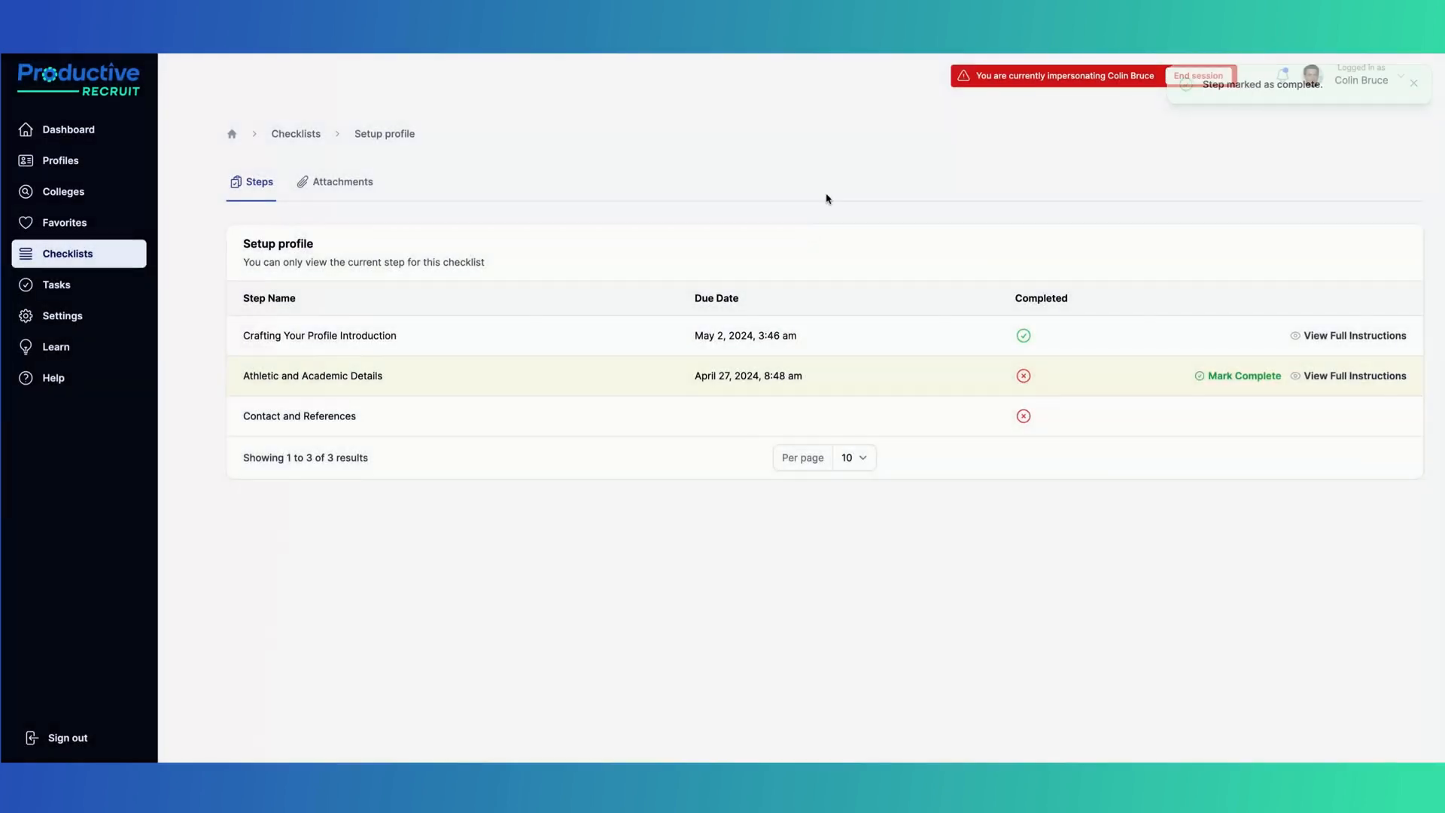
{"action": "left_click", "coordinate": [1198, 76]}
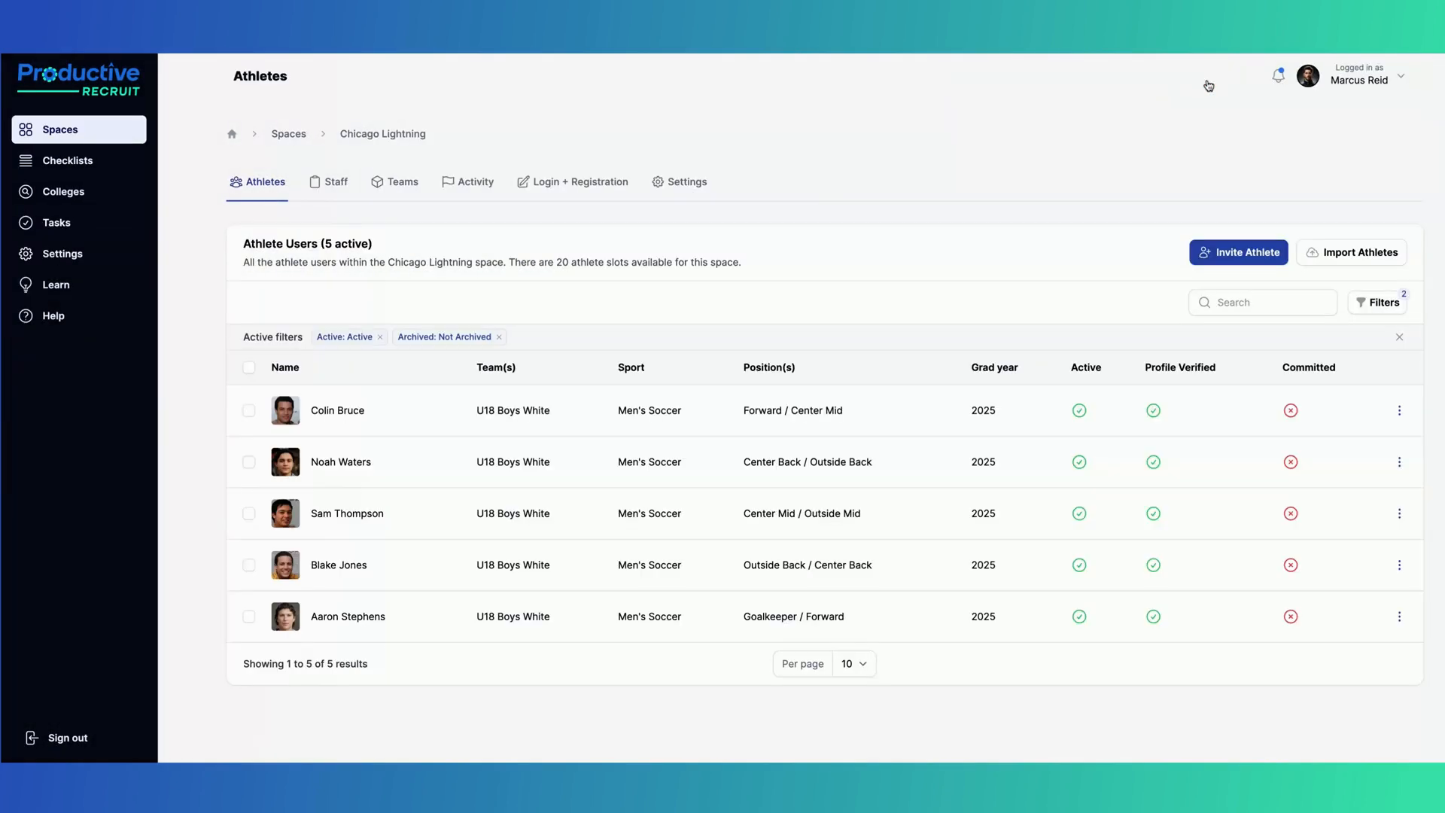